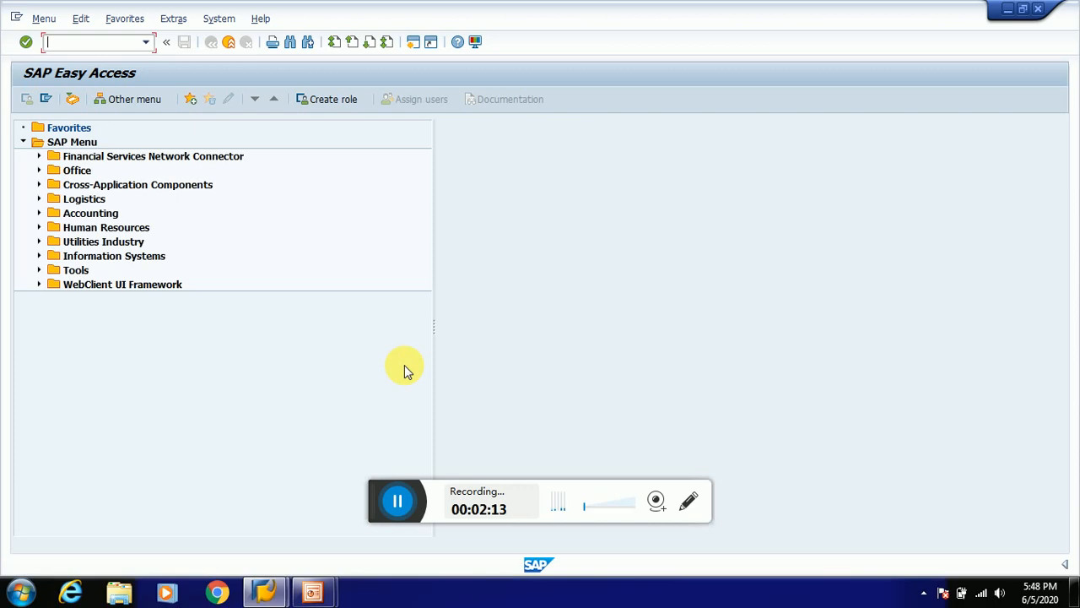
Run transaction SPRO and display the SAP Reference IMG.
type("spro")
key("Return")
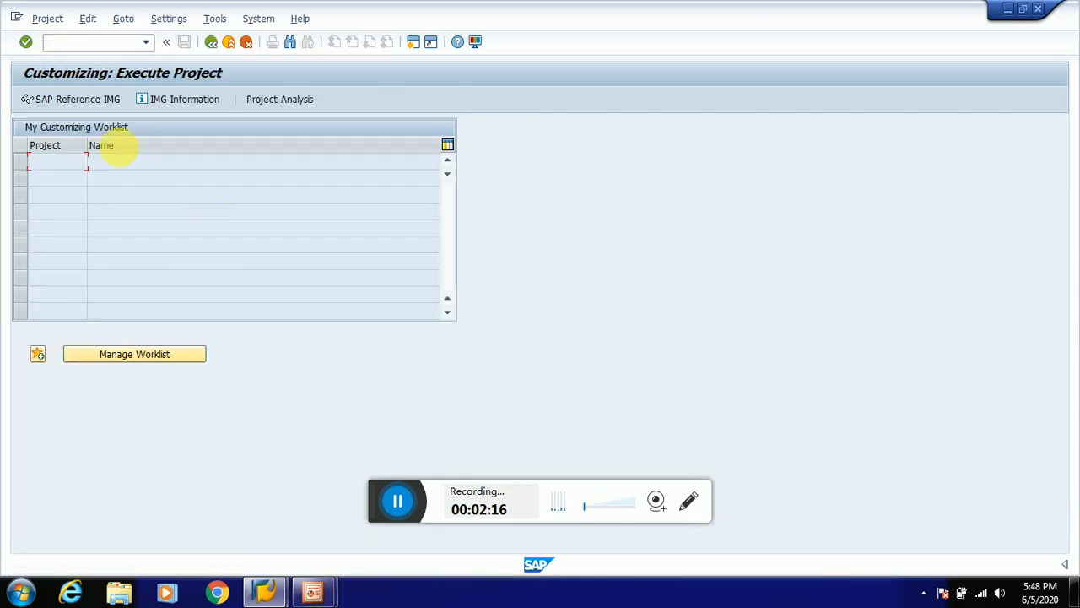
left_click(105, 103)
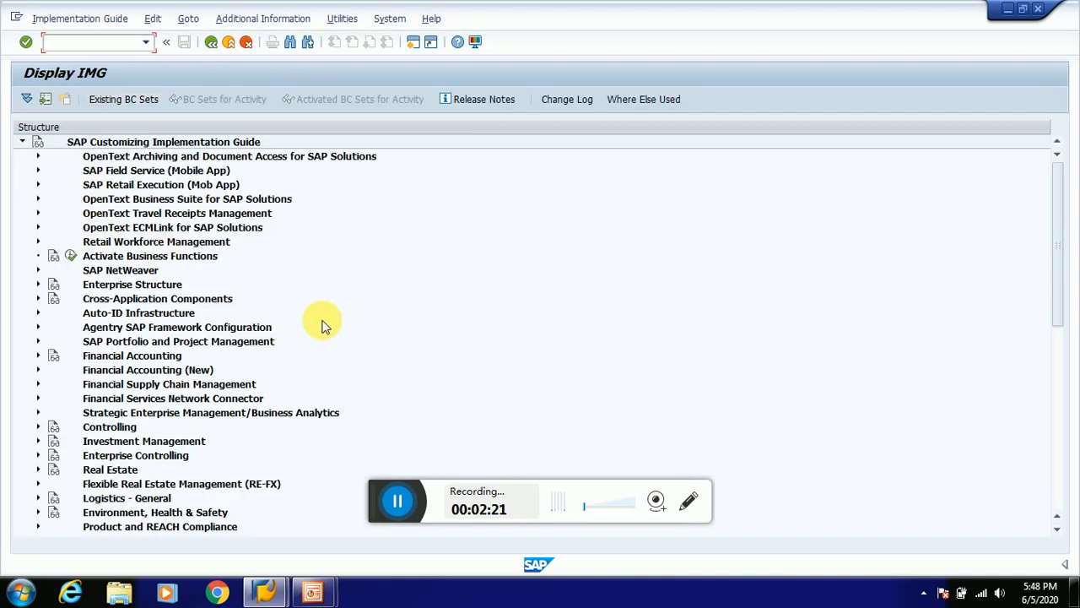
Open the Edit Chart of Accounts List activity under Financial Accounting > General Ledger Accounting > G/L Accounts > Master Data > Preparations.
left_click(153, 363)
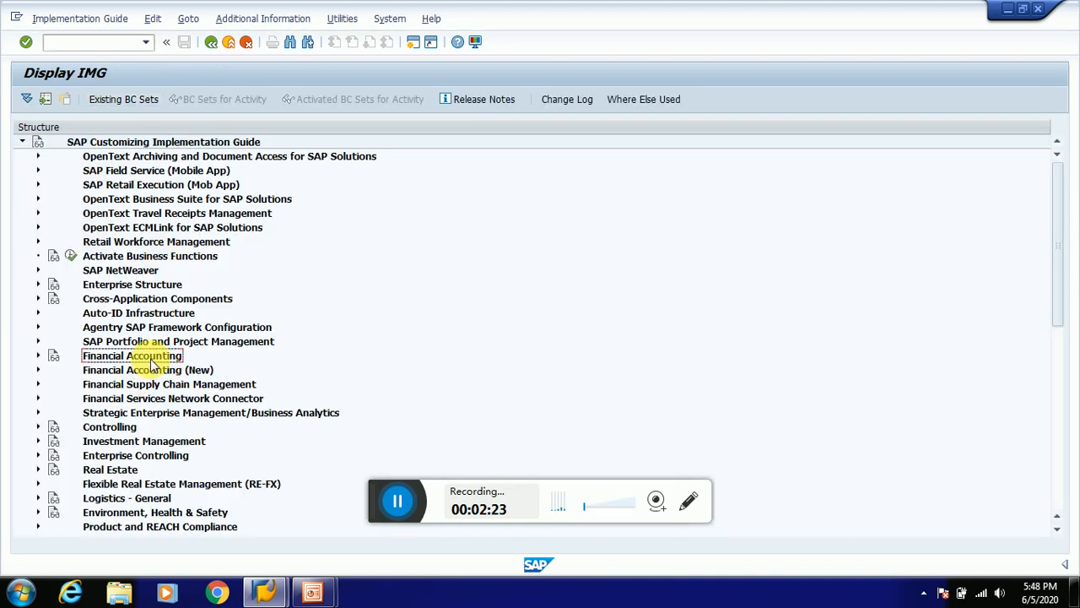
double_click(153, 363)
left_click(153, 361)
key("Down")
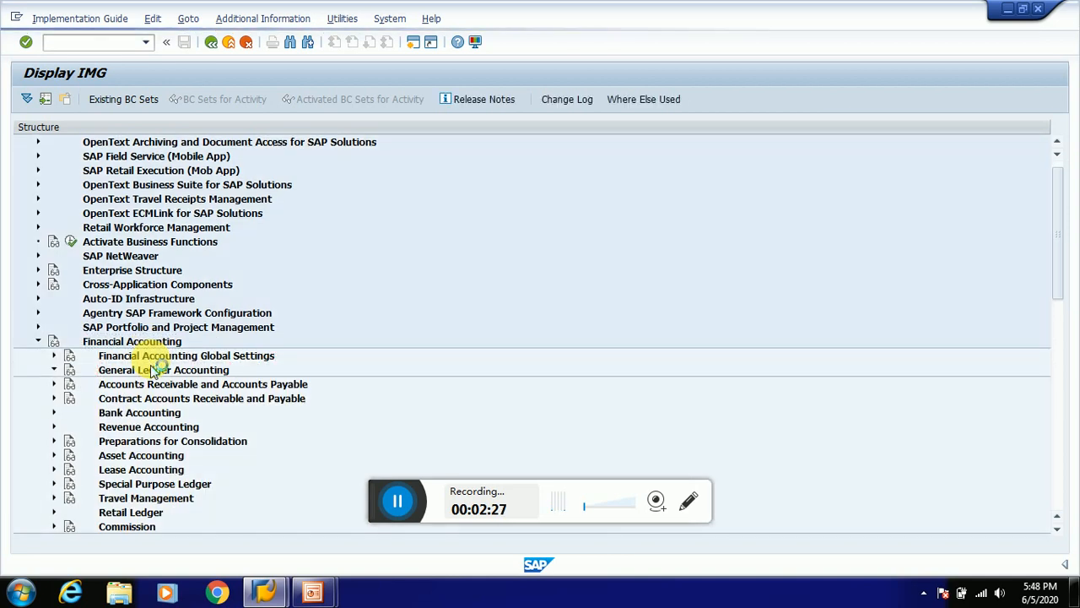
double_click(152, 364)
key("Down")
key("Right")
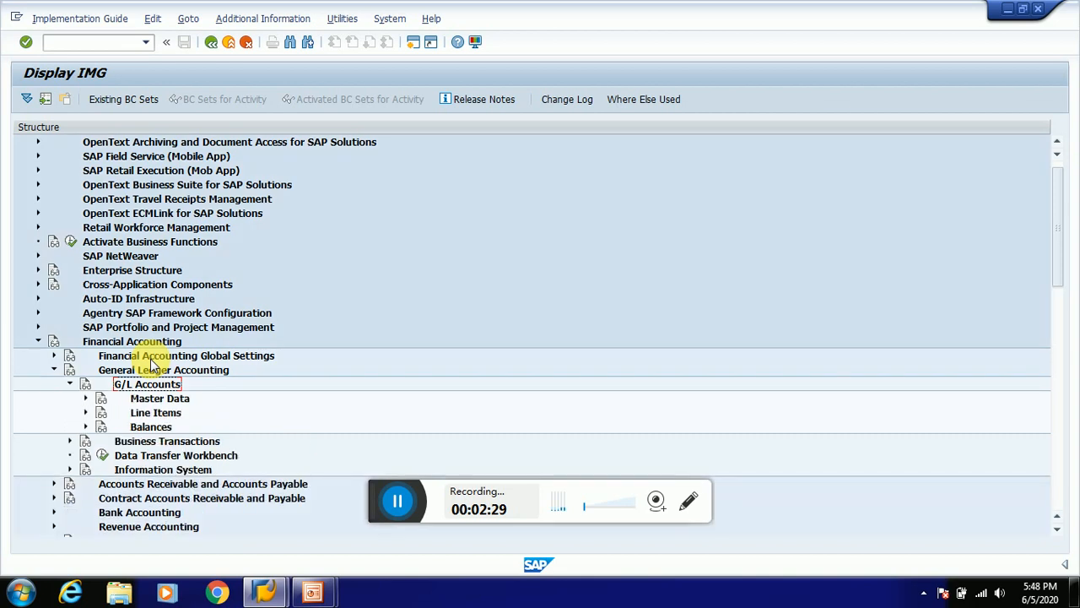
key("Down")
key("Right")
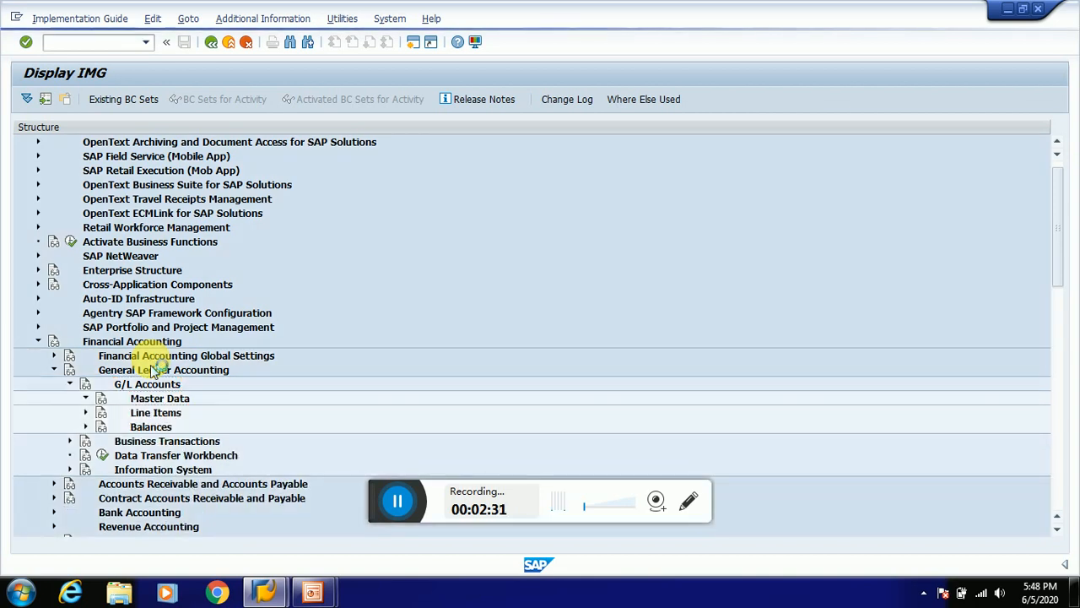
key("Down")
key("Right")
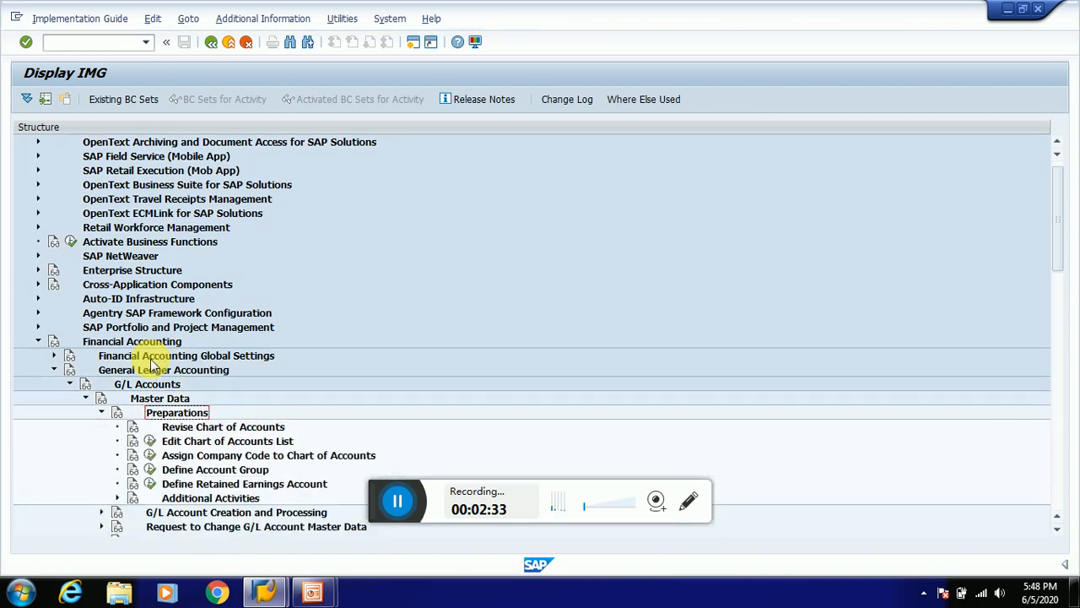
left_click(173, 445)
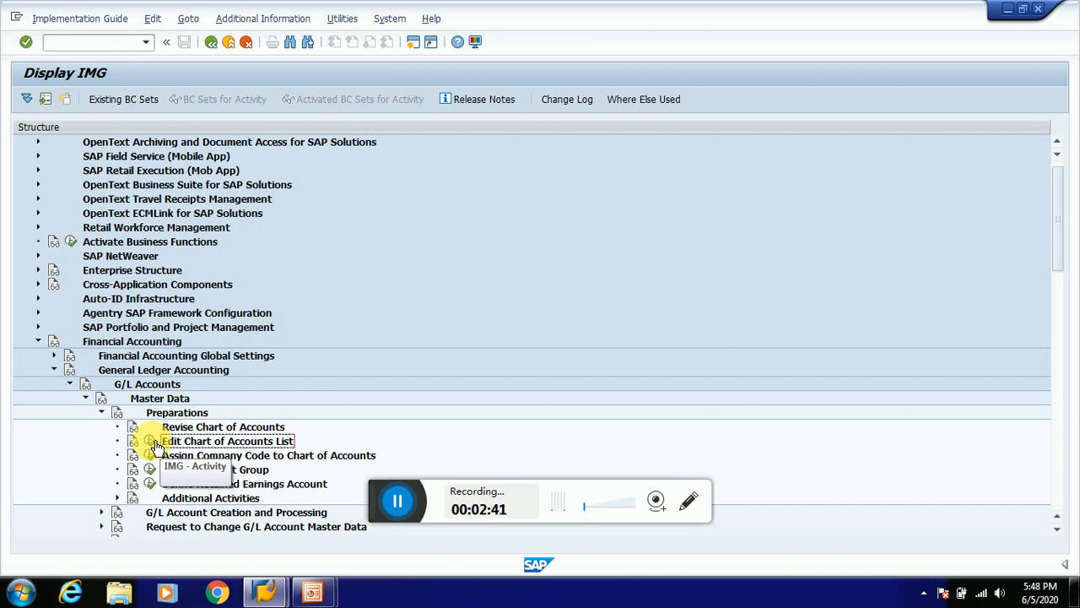
left_click(150, 440)
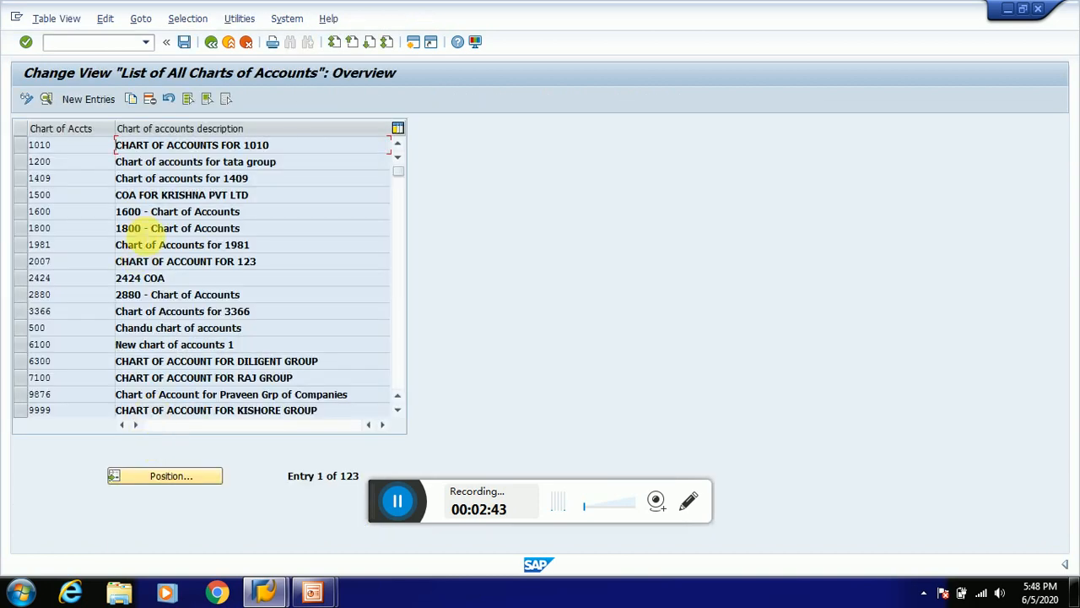
Create a new chart of accounts entry with the key TA90 and the description CHART OF ACCOUNTS.
left_click(105, 100)
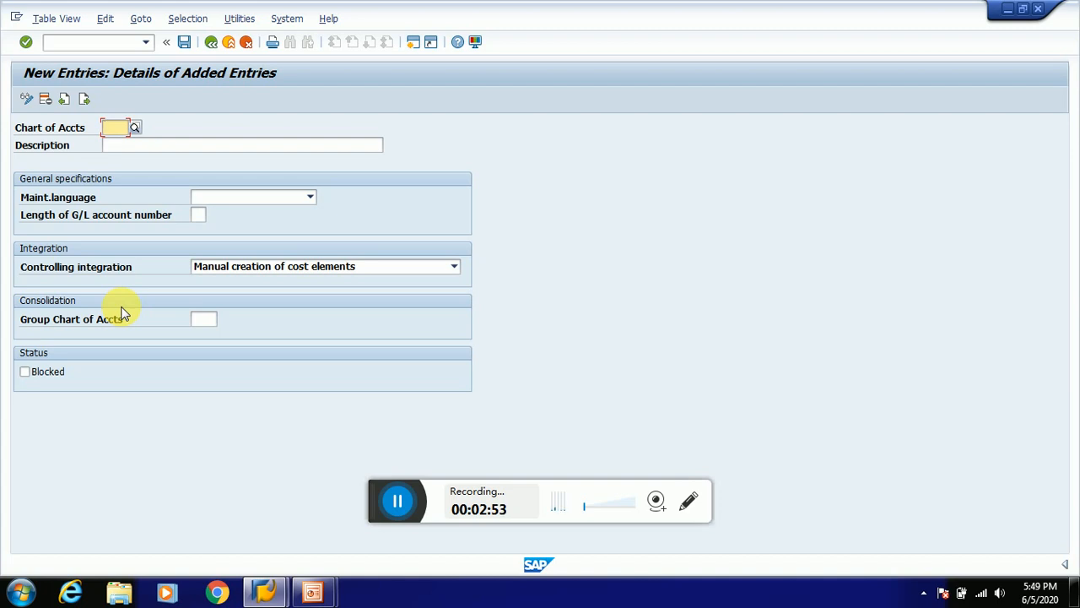
type("TA")
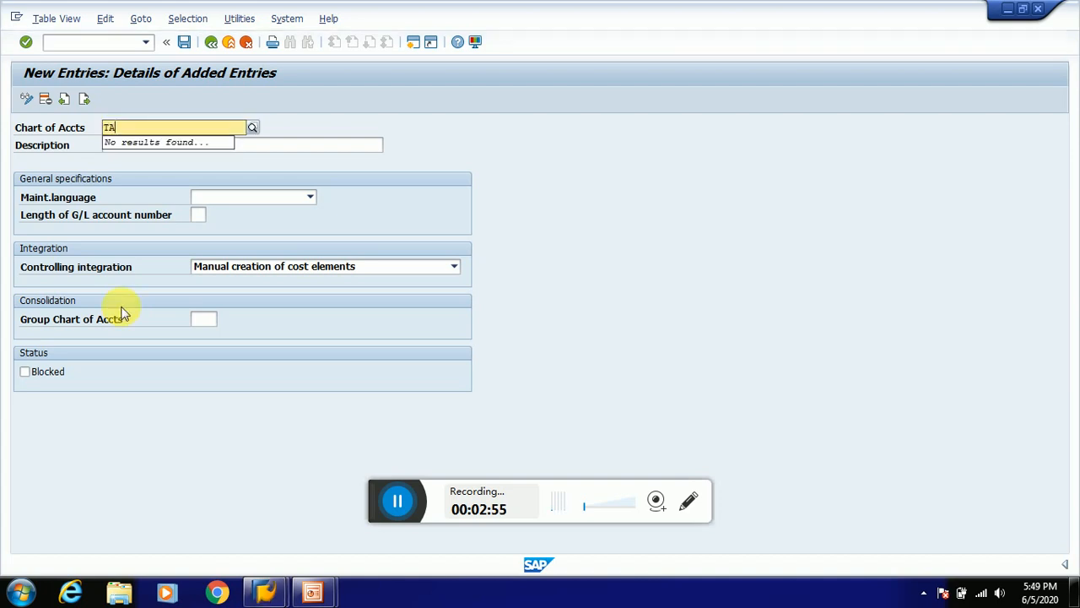
type("90")
key("Tab")
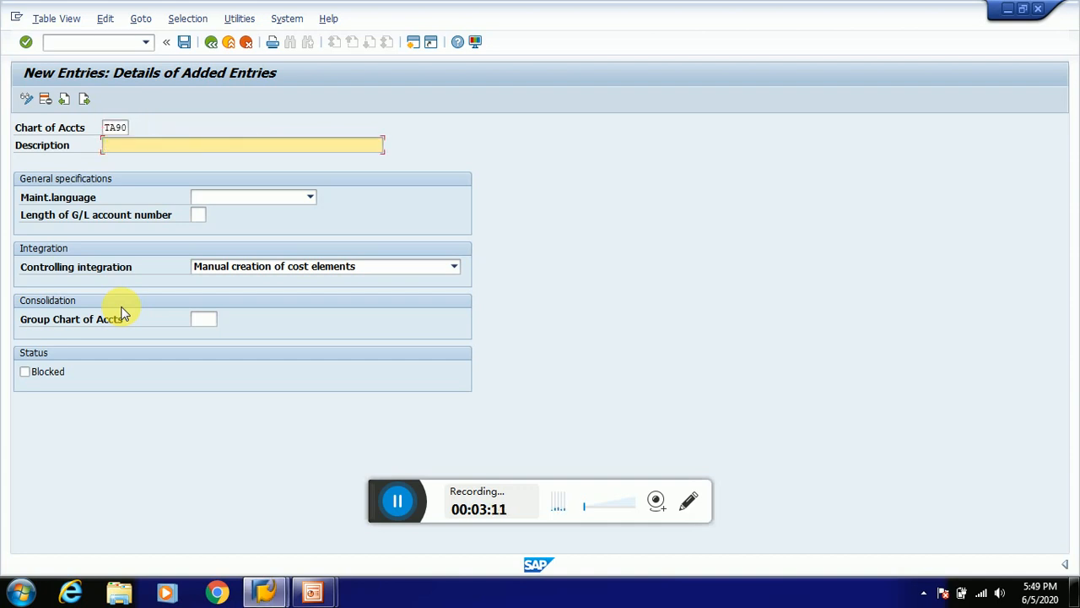
type("CHART OF ACCOUNTS")
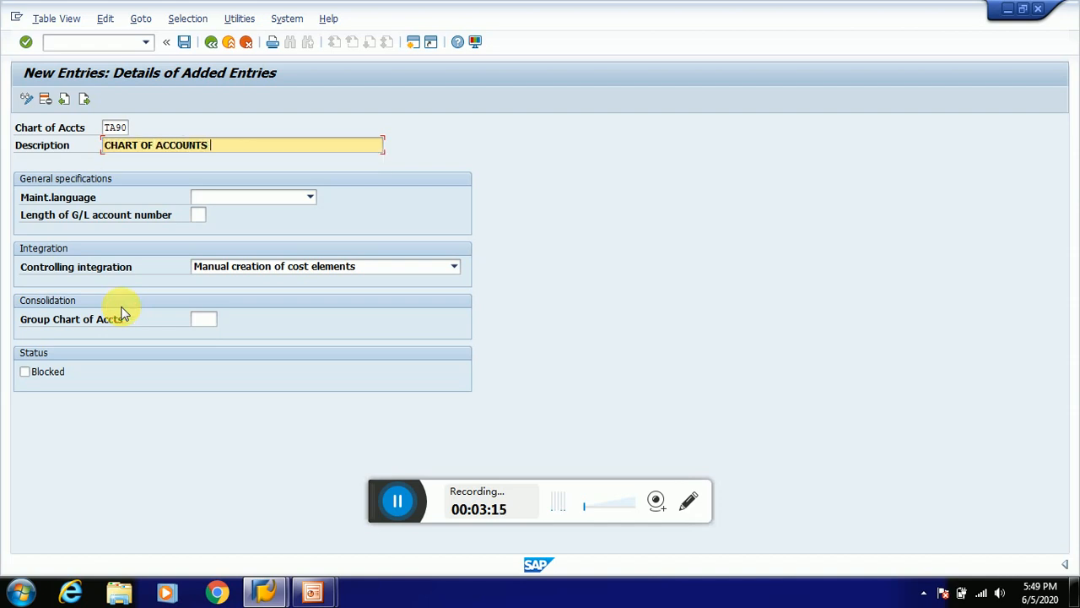
Set the maintenance language to English and the length of the G/L account number to 6.
left_click(227, 195)
key("e")
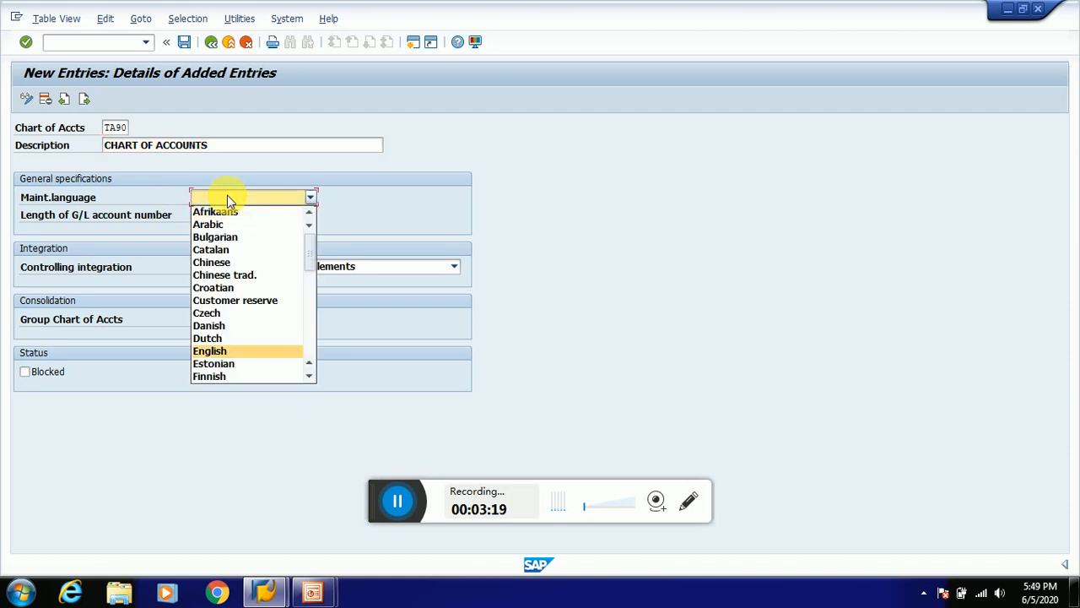
key("Return")
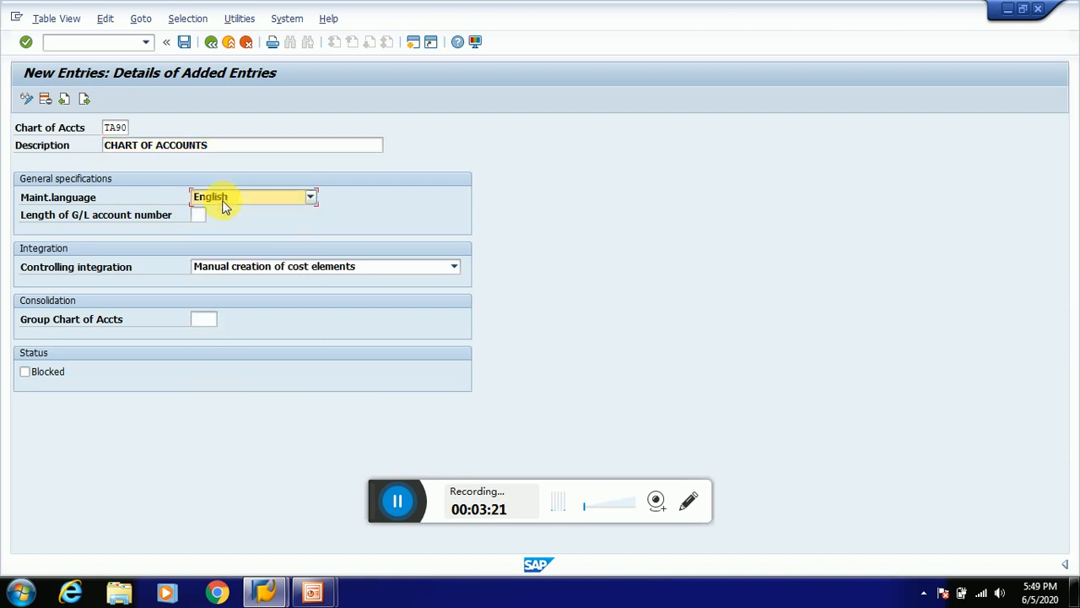
left_click(199, 216)
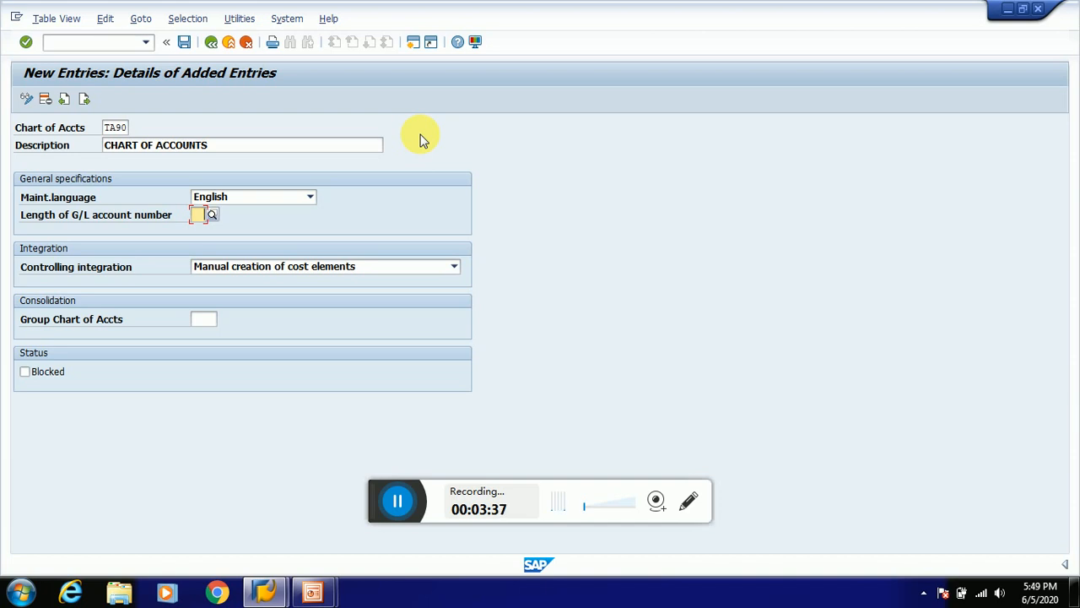
type("6")
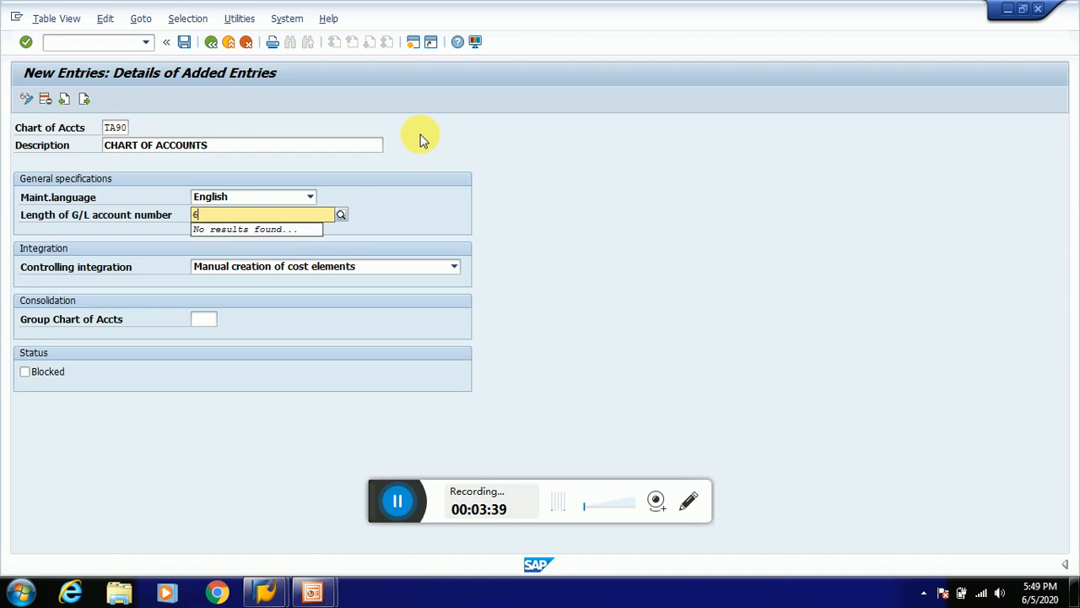
key("Tab")
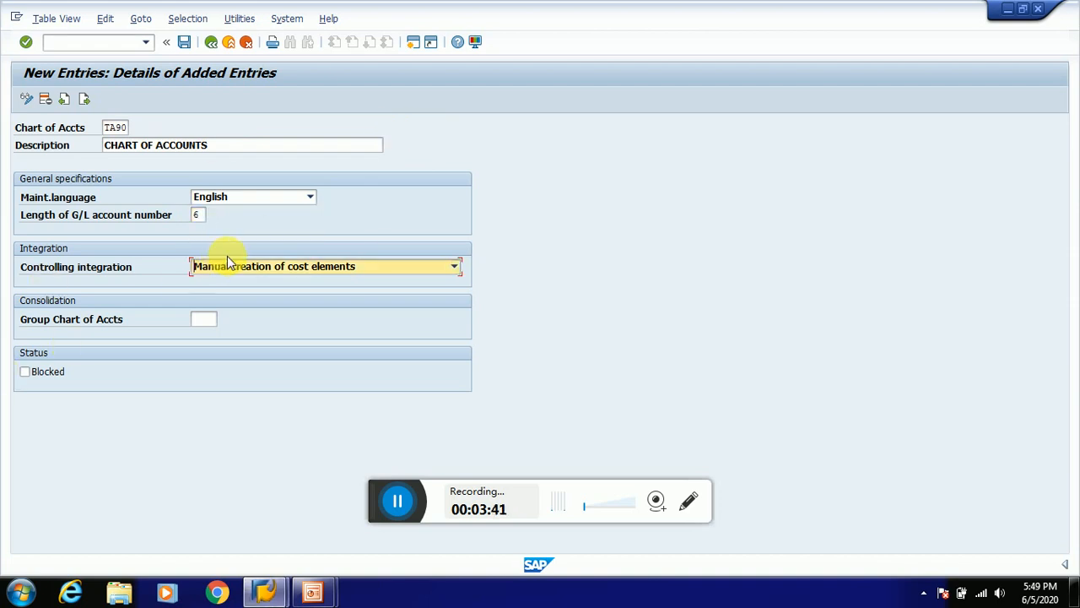
Choose Manual creation of cost elements for controlling integration, leaving the group chart of accounts blank.
left_click(226, 272)
left_click(222, 278)
left_click(312, 274)
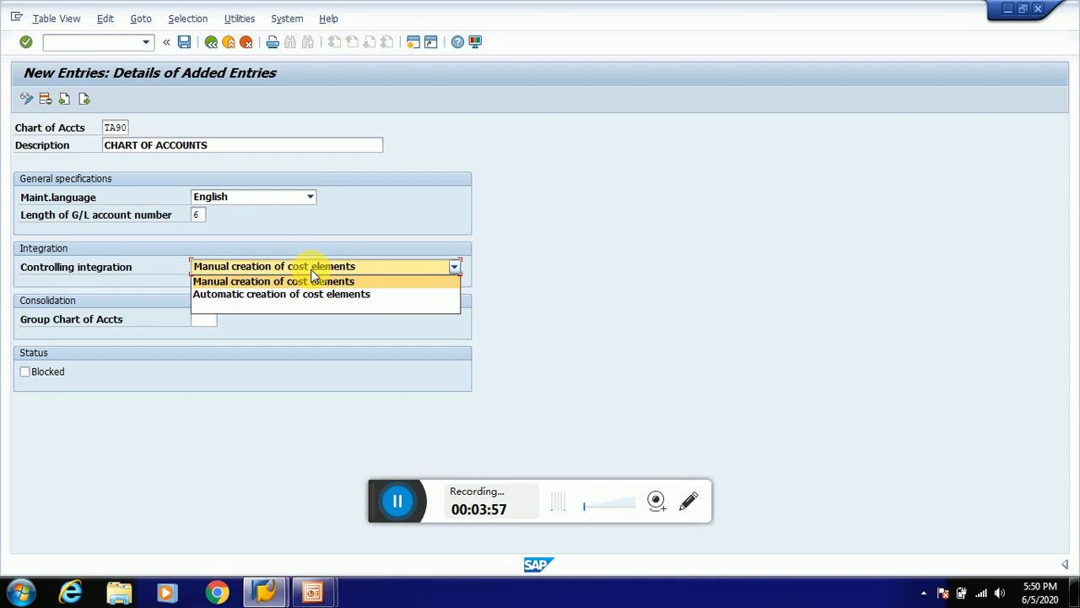
left_click(311, 283)
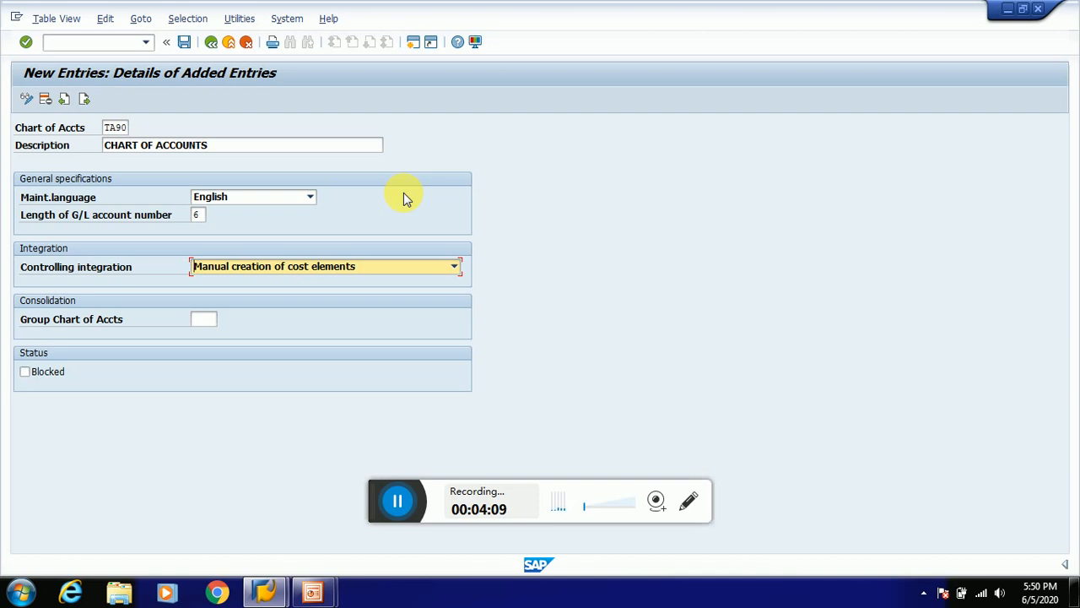
left_click(204, 318)
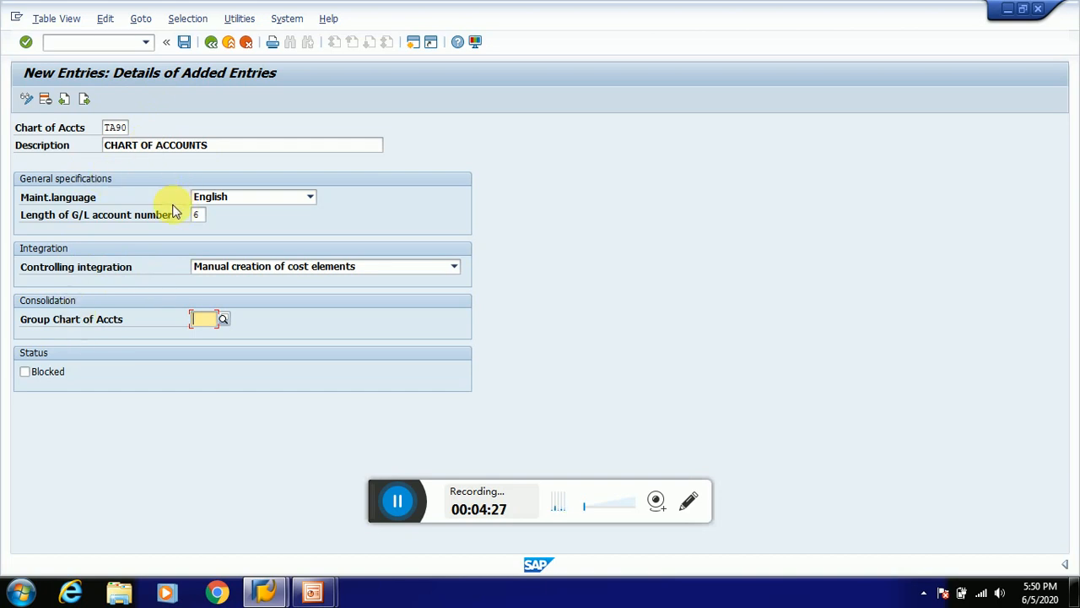
Save the TA90 entry to the customizing request FI - COM CODE - TA90 and return to the list of charts of accounts.
left_click(184, 45)
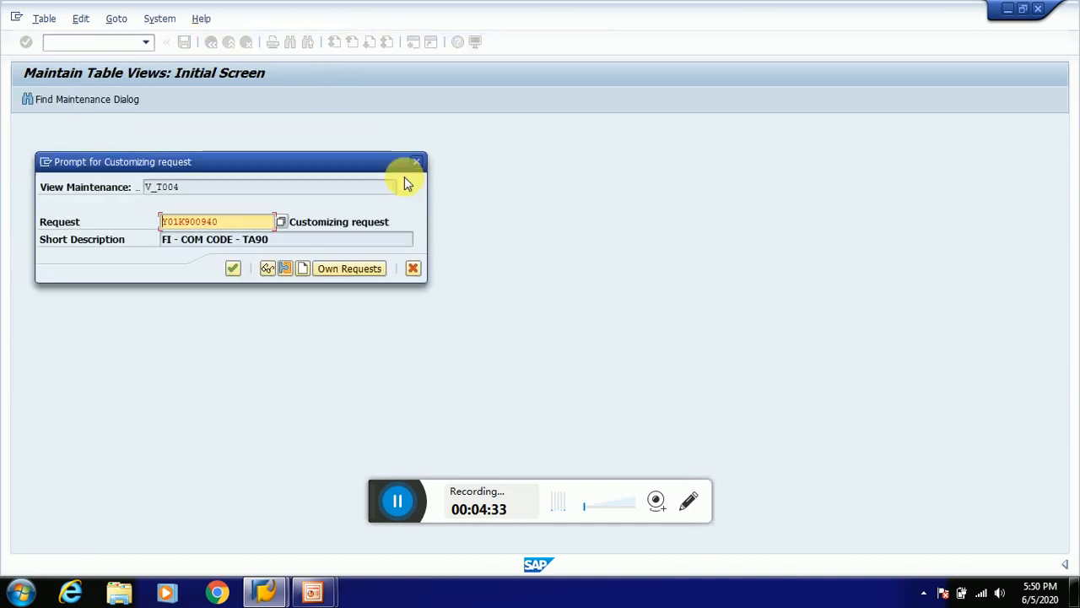
left_click(233, 270)
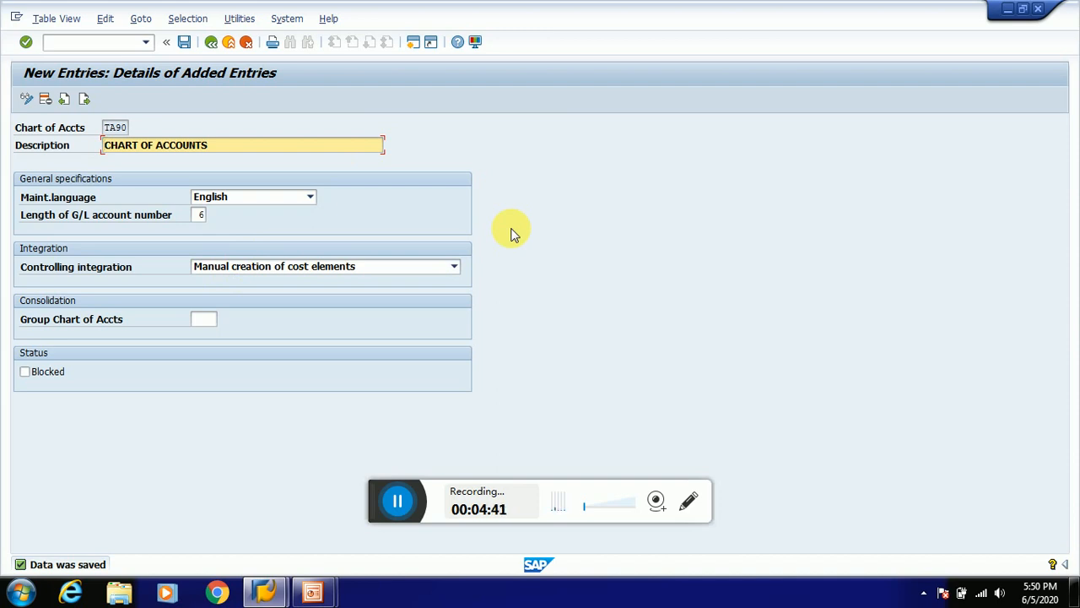
mouse_move(312, 595)
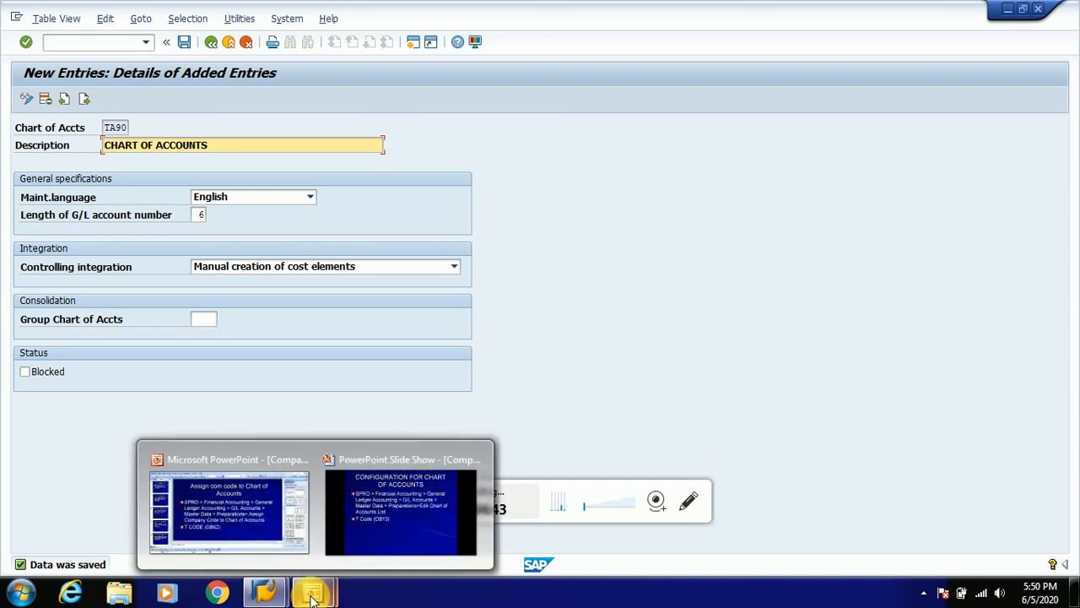
left_click(211, 41)
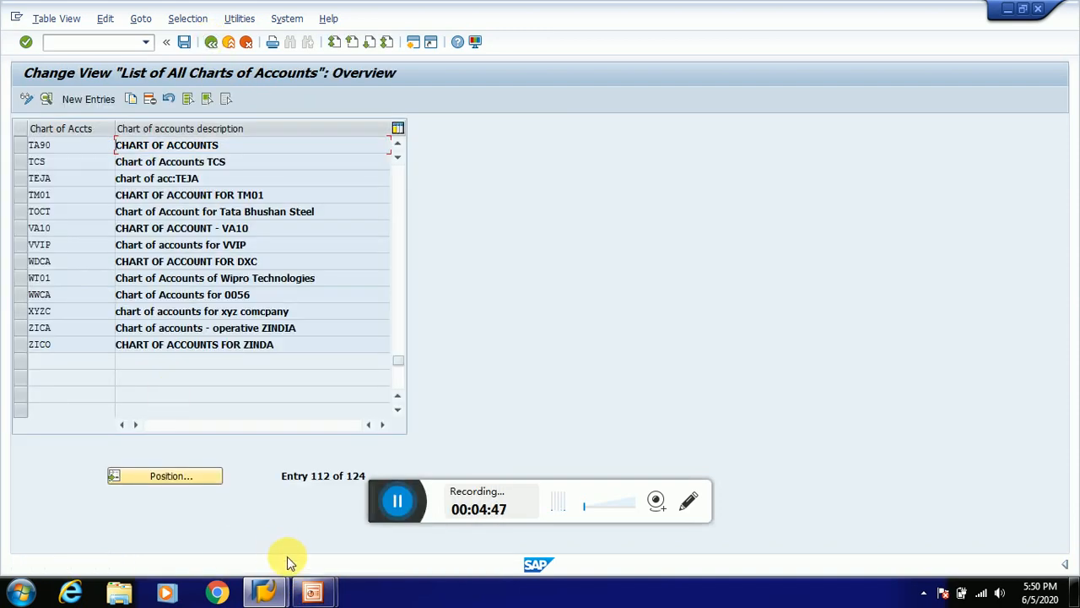
Switch to the PowerPoint slide show and review the chart of accounts configuration slide for its menu path and transaction code.
left_click(312, 593)
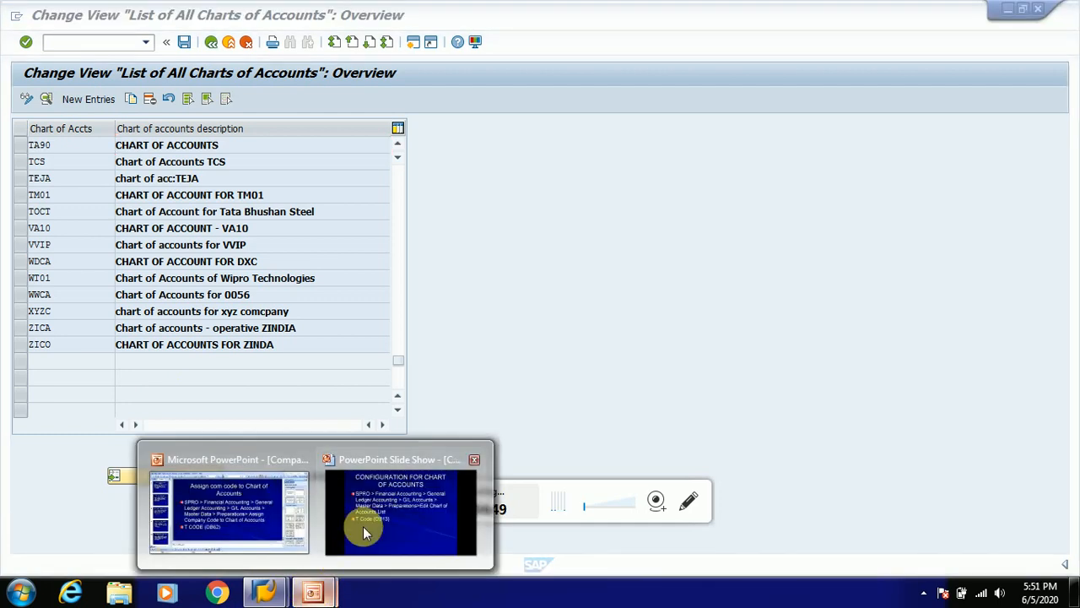
left_click(363, 526)
left_click(522, 367)
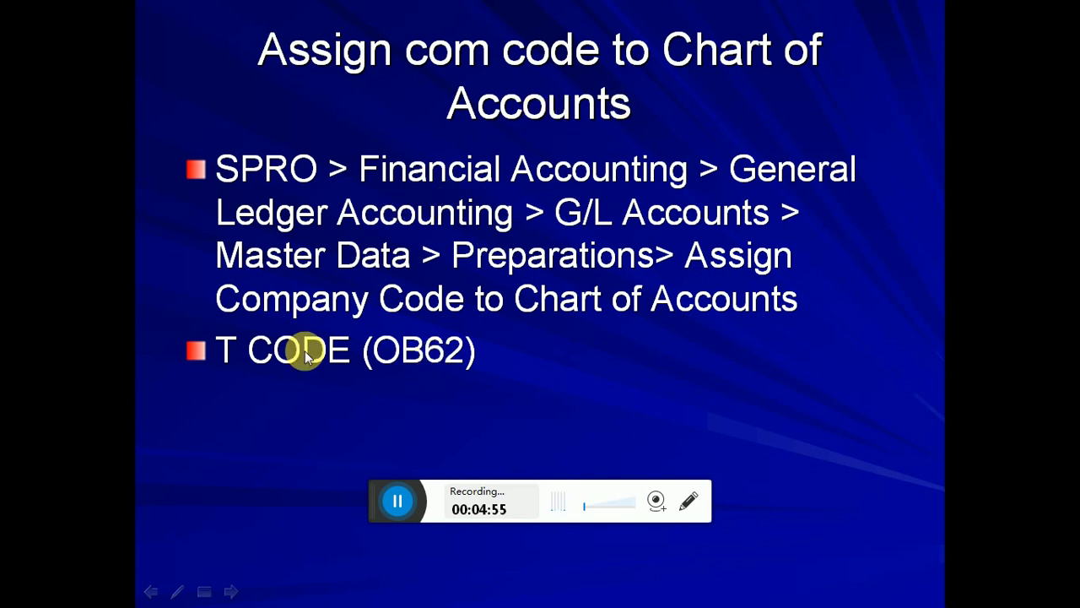
key("alt+Tab")
key("alt+Tab")
key("Left")
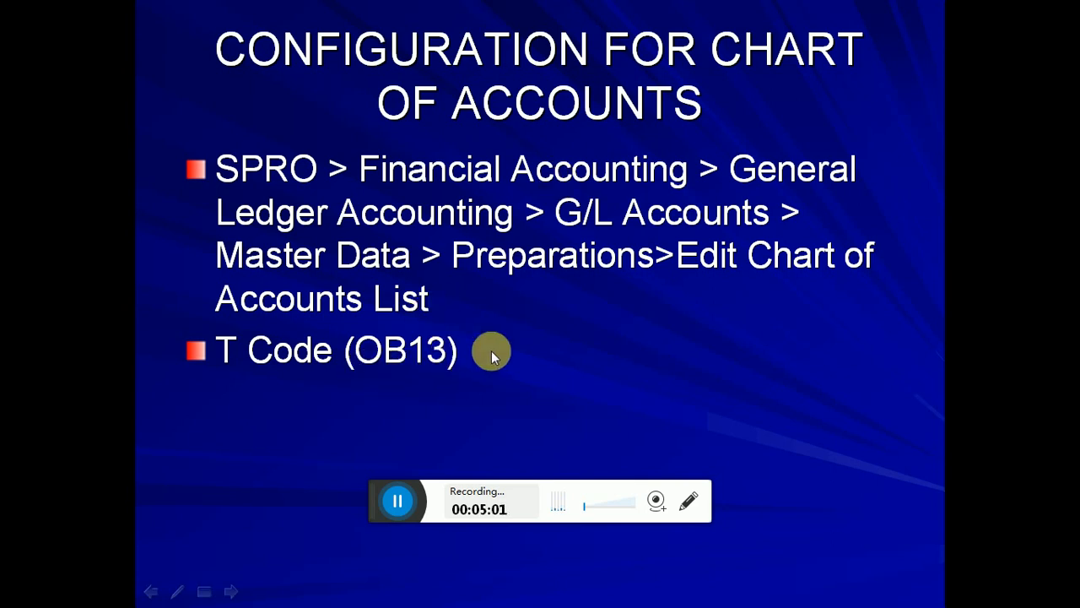
Return to SAP, open an additional session, and recheck the chart of accounts transaction code on the PowerPoint slide.
key("alt+Tab")
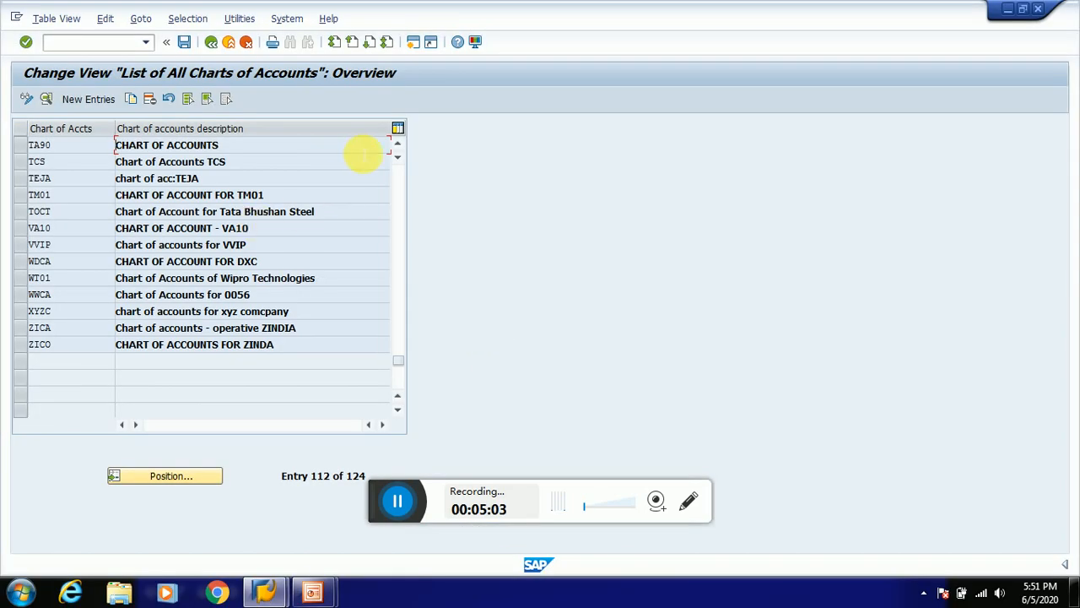
left_click(414, 44)
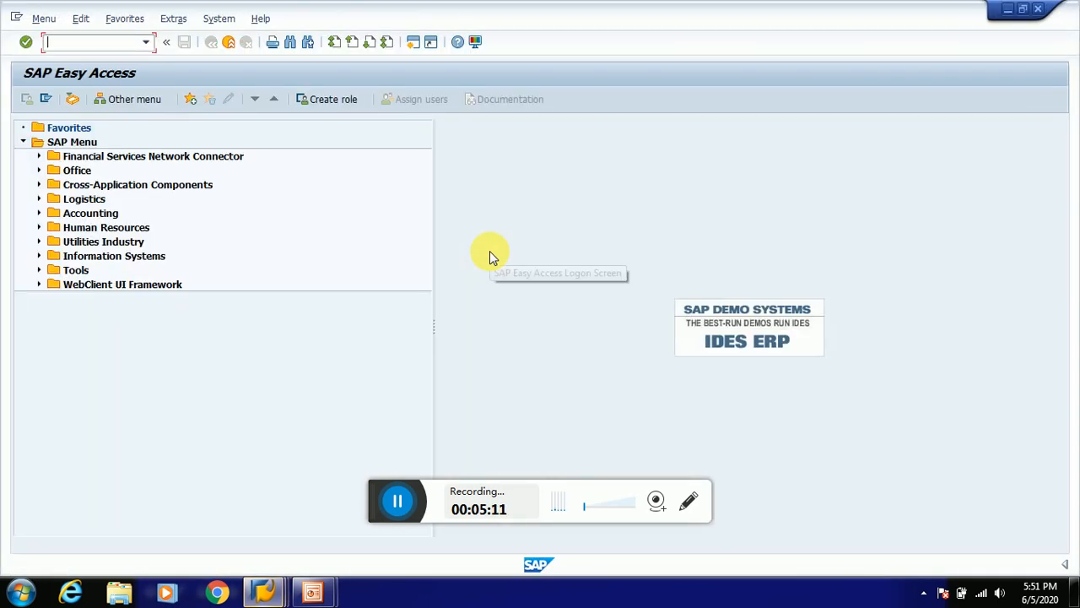
key("alt+Tab")
key("alt+Tab")
key("alt+Tab")
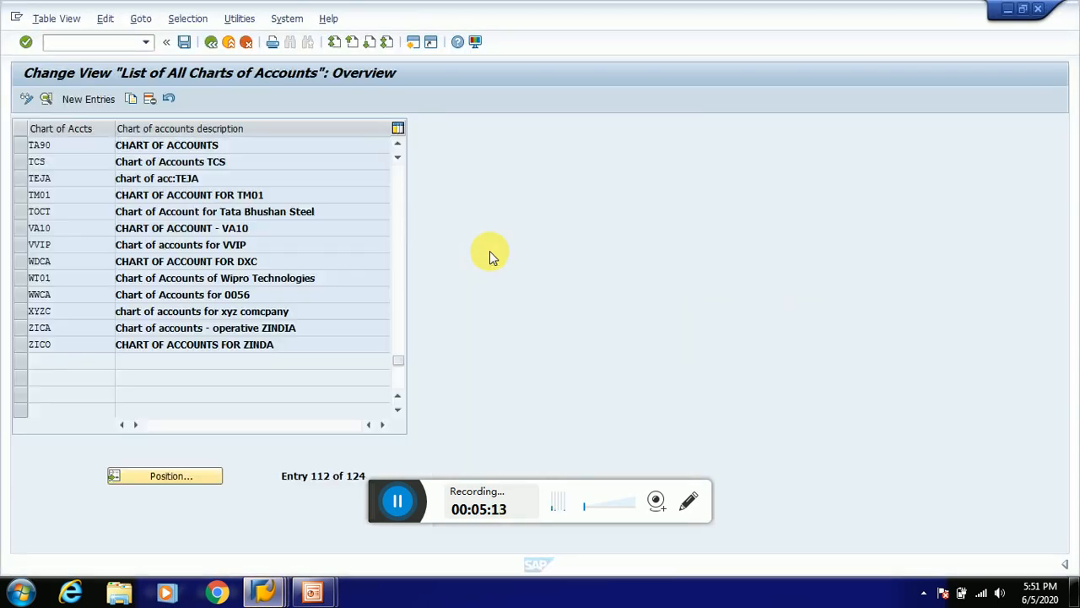
key("alt+Tab")
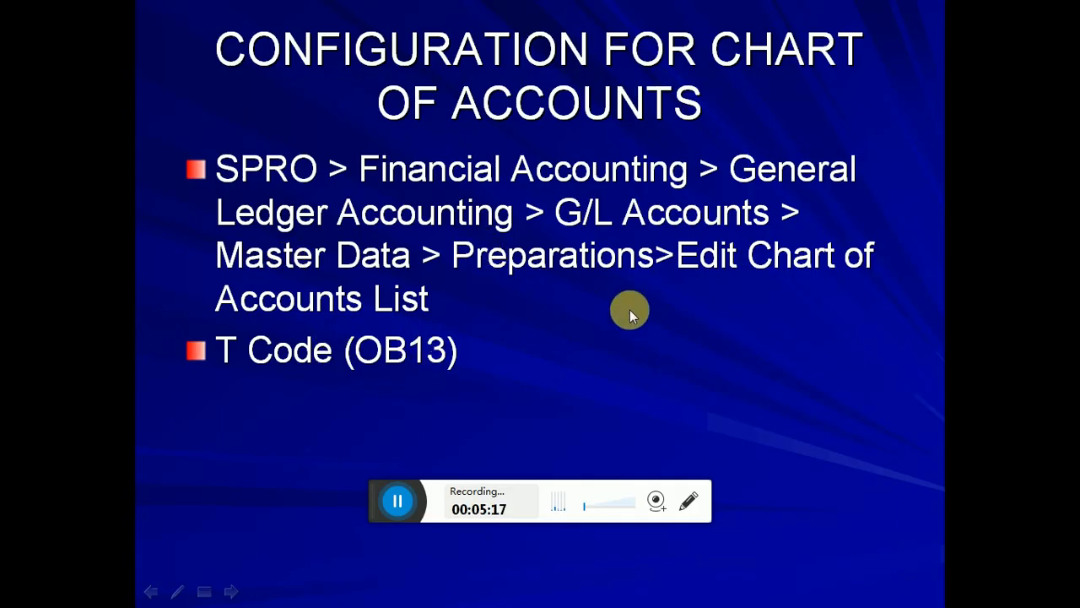
Switch to the additional SAP session and try to open transaction OB13, declining to display the locked data.
key("alt+Tab")
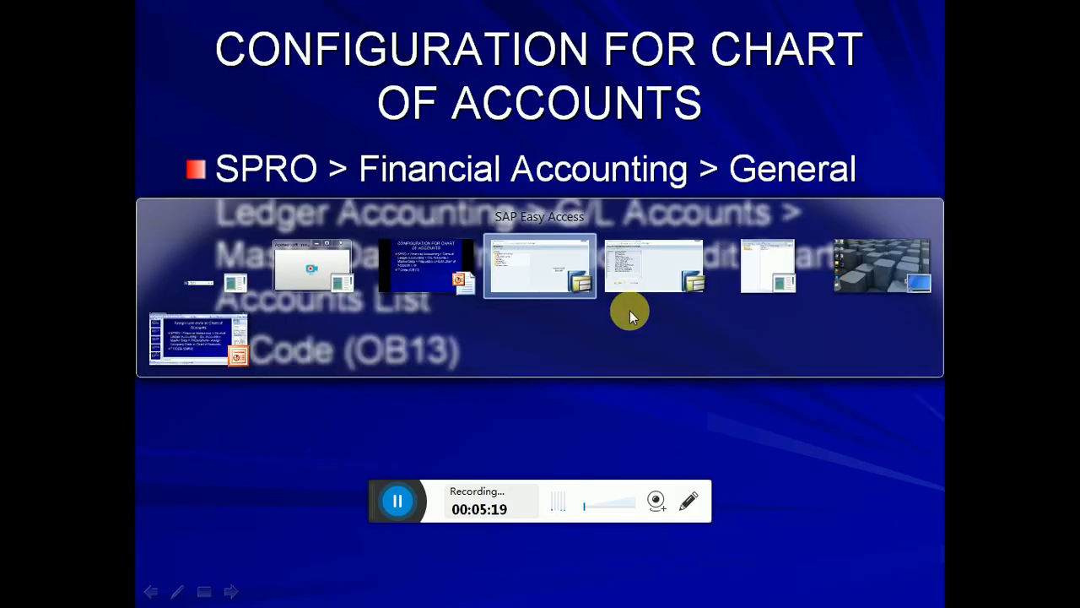
type("OB13")
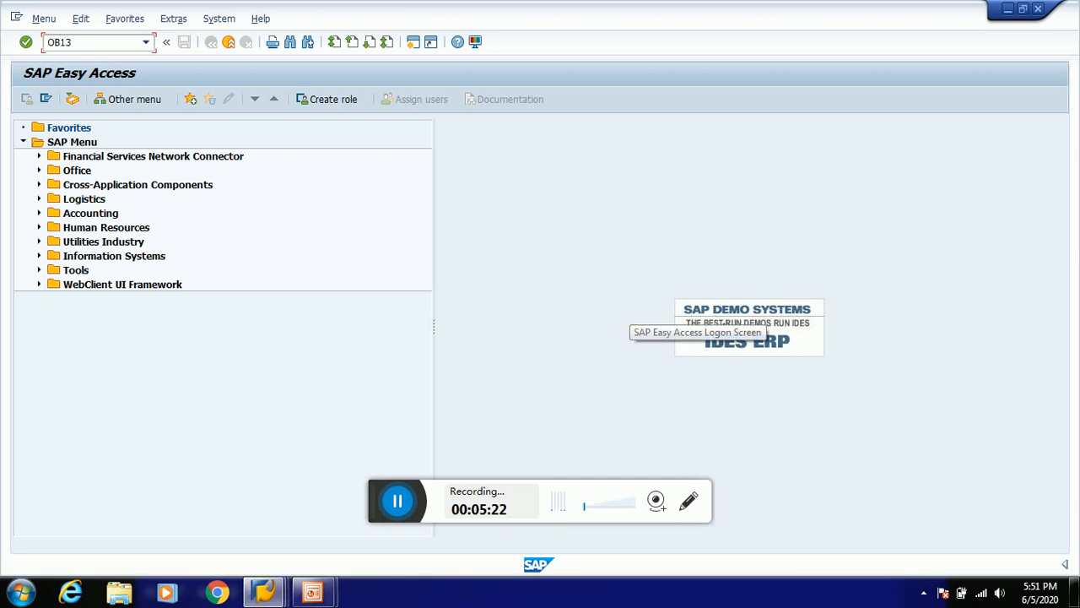
key("Return")
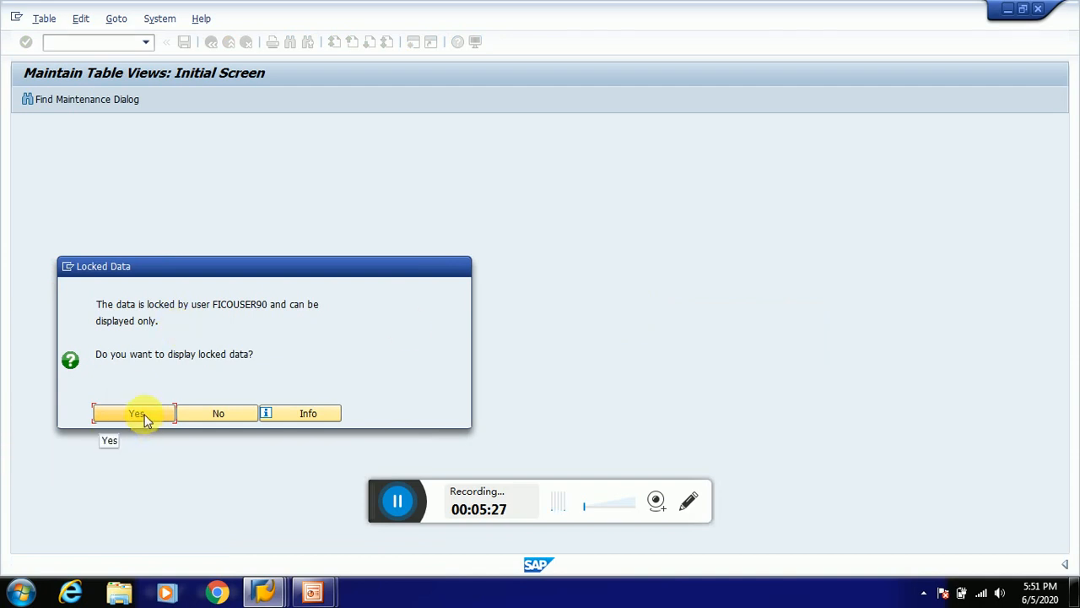
left_click(218, 413)
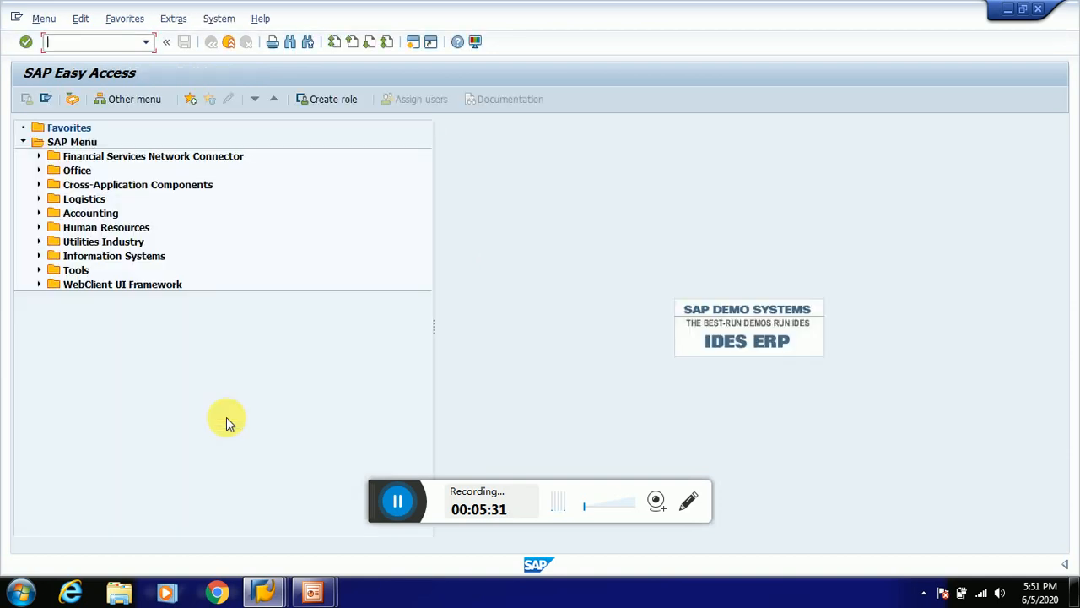
Switch to the session holding the list of all charts of accounts and exit it back to the IMG.
key("alt+Tab")
key("alt+Tab")
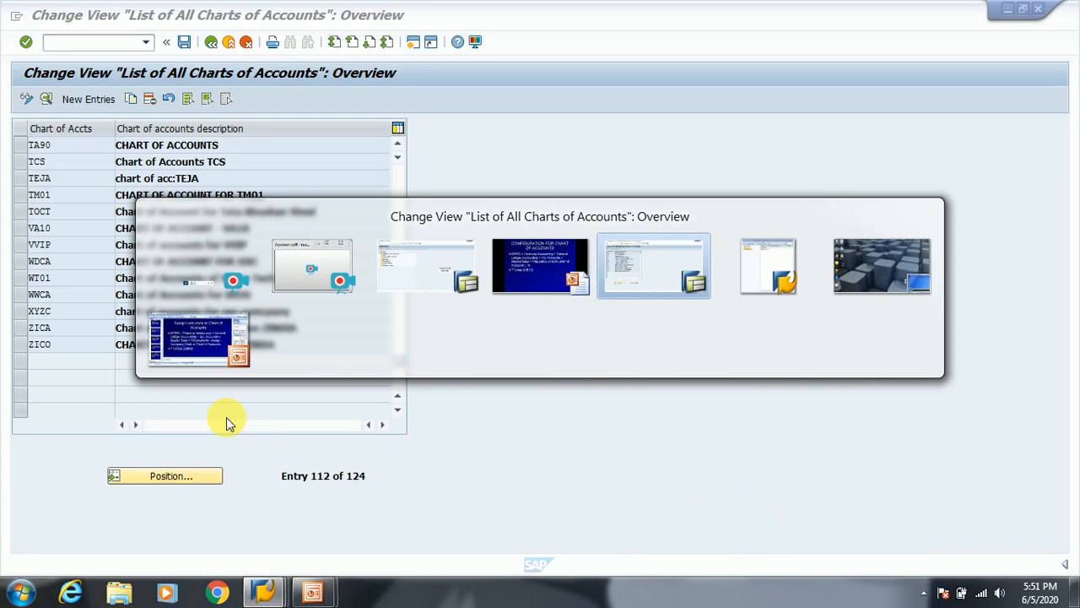
left_click(227, 44)
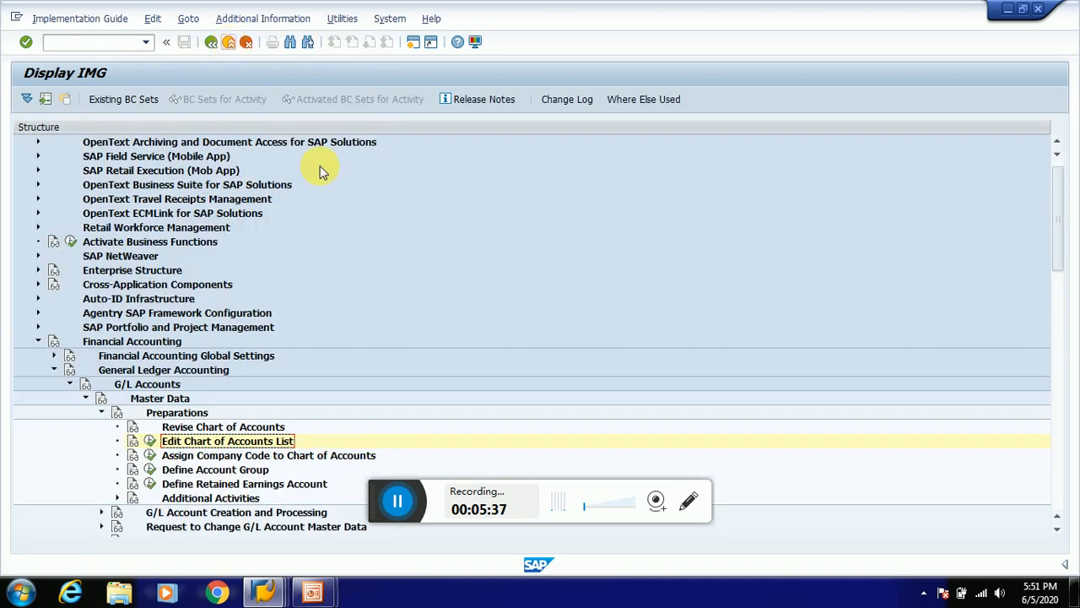
Run transaction OB13 in the additional session, view its blank new-entry form, and close that session.
key("alt+Tab")
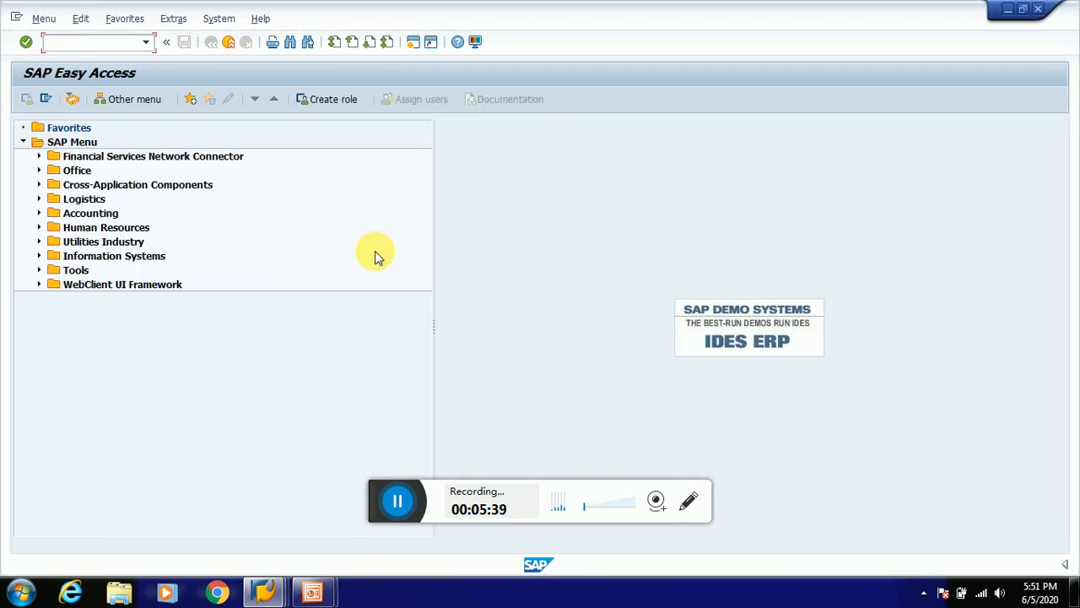
type("OB13")
key("Return")
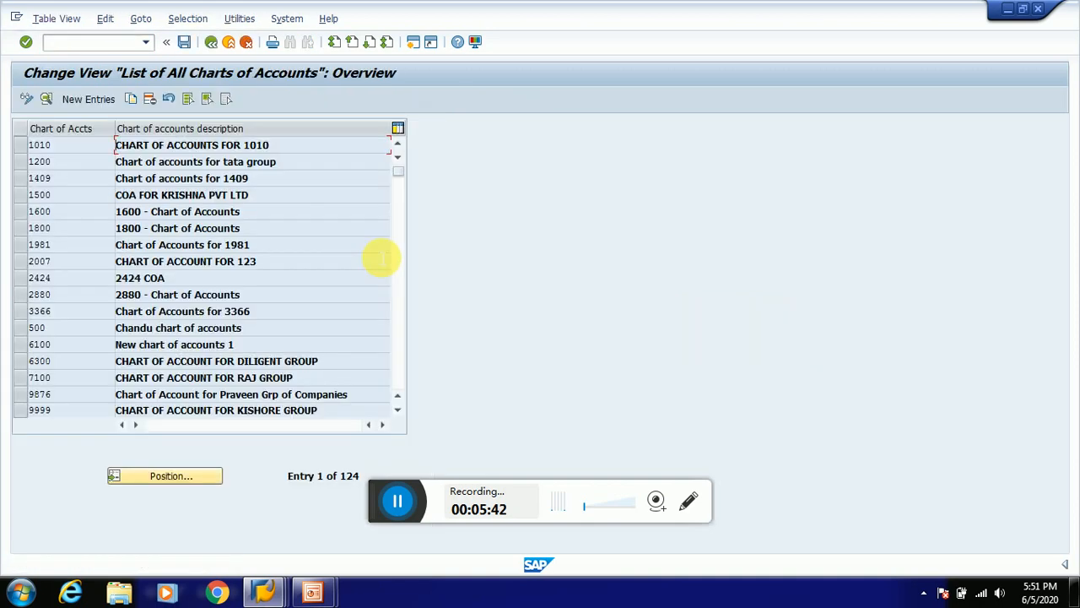
left_click(83, 100)
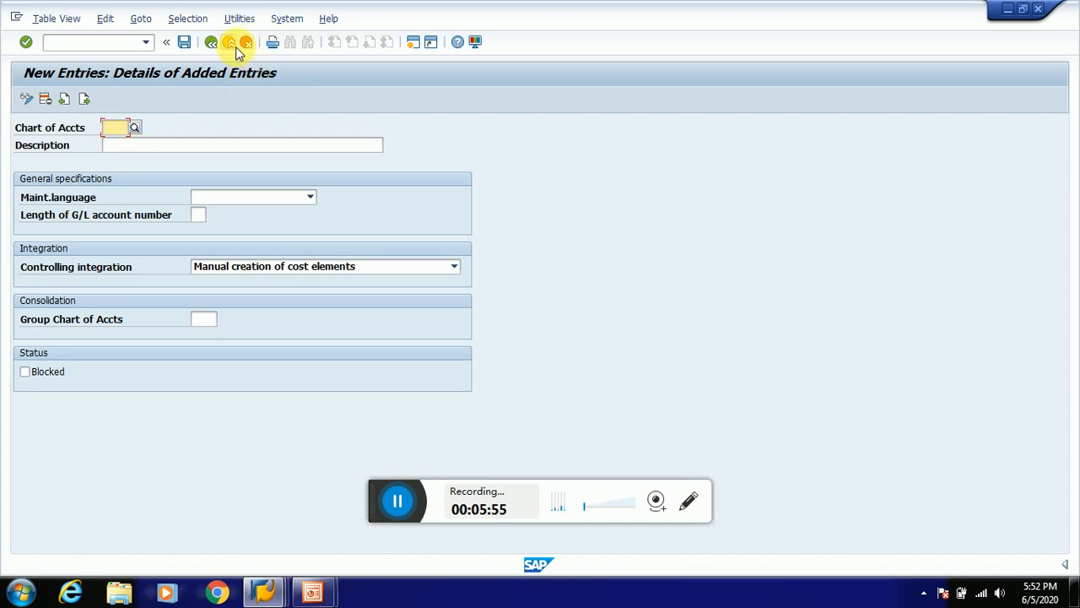
left_click(1037, 11)
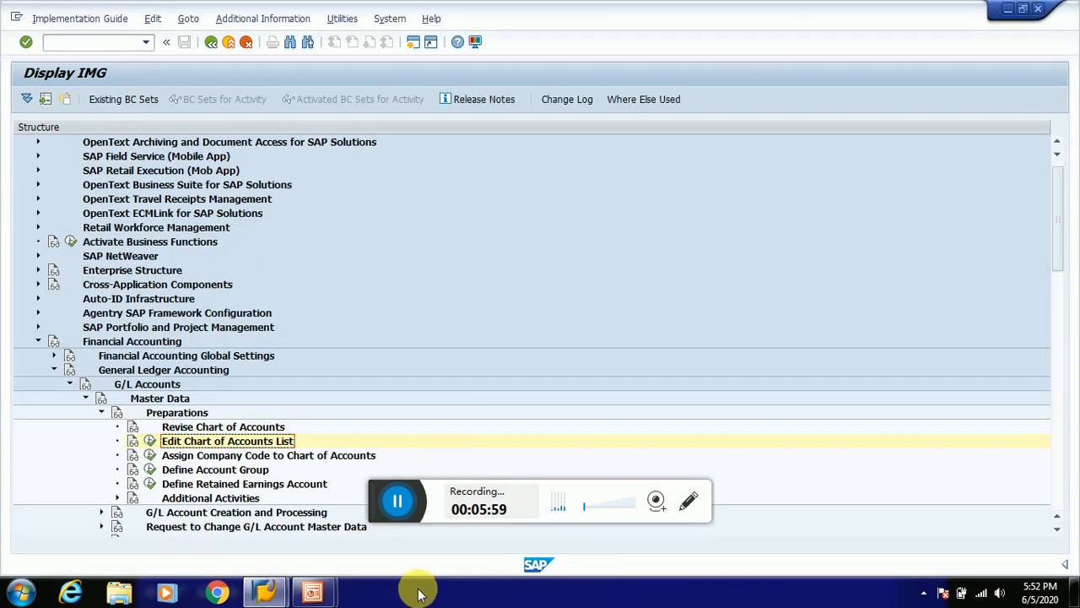
Switch to the PowerPoint slide show and advance to the slide on assigning the company code to a chart of accounts.
mouse_move(319, 595)
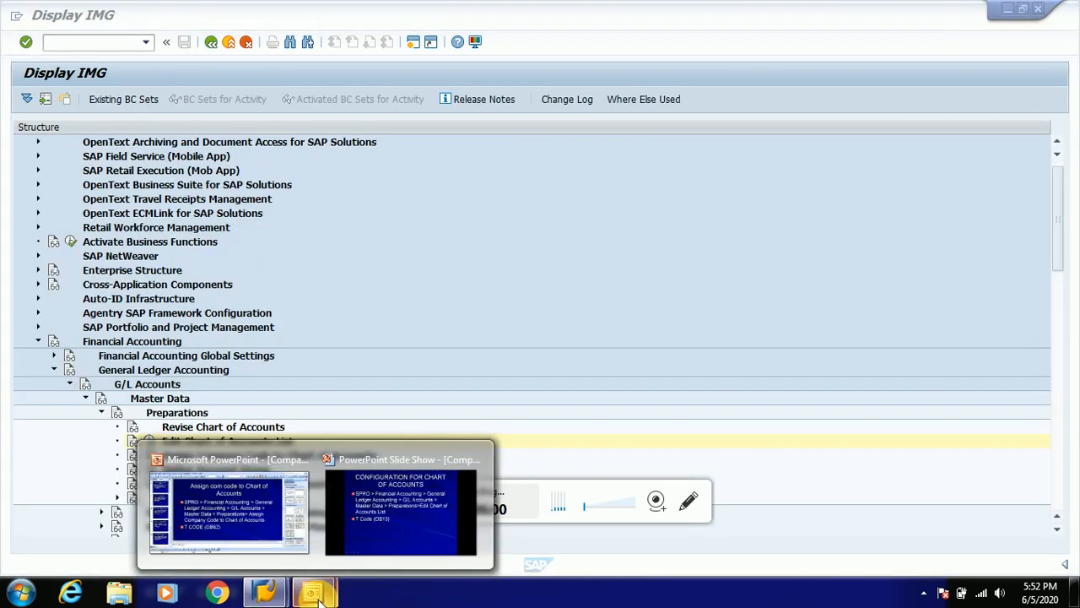
left_click(386, 523)
left_click(570, 284)
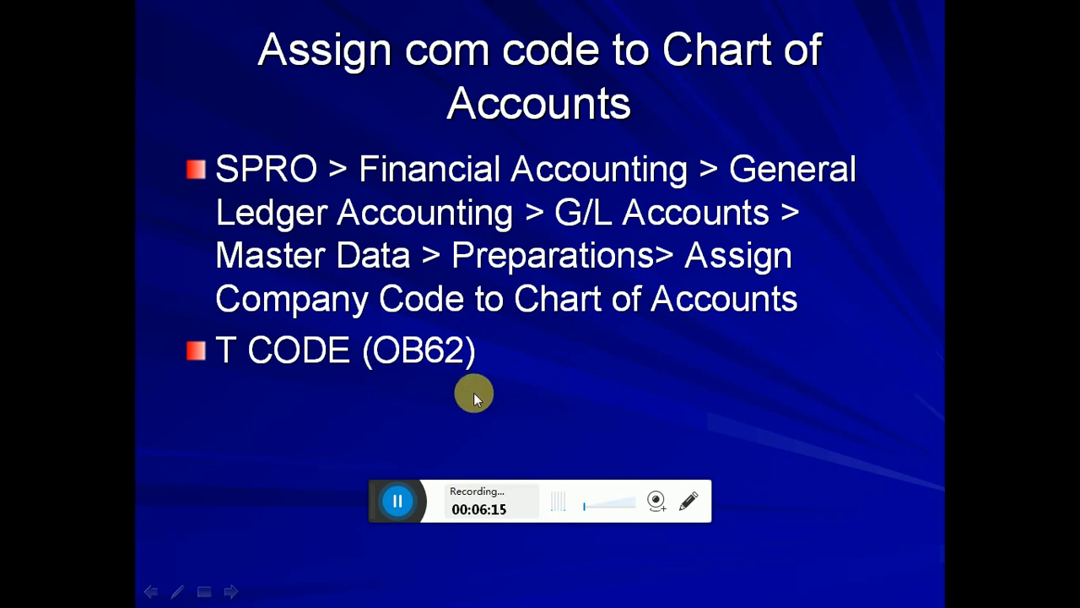
Return to the SAP IMG and execute Assign Company Code to Chart of Accounts under the G/L master data preparations.
key("alt+Tab")
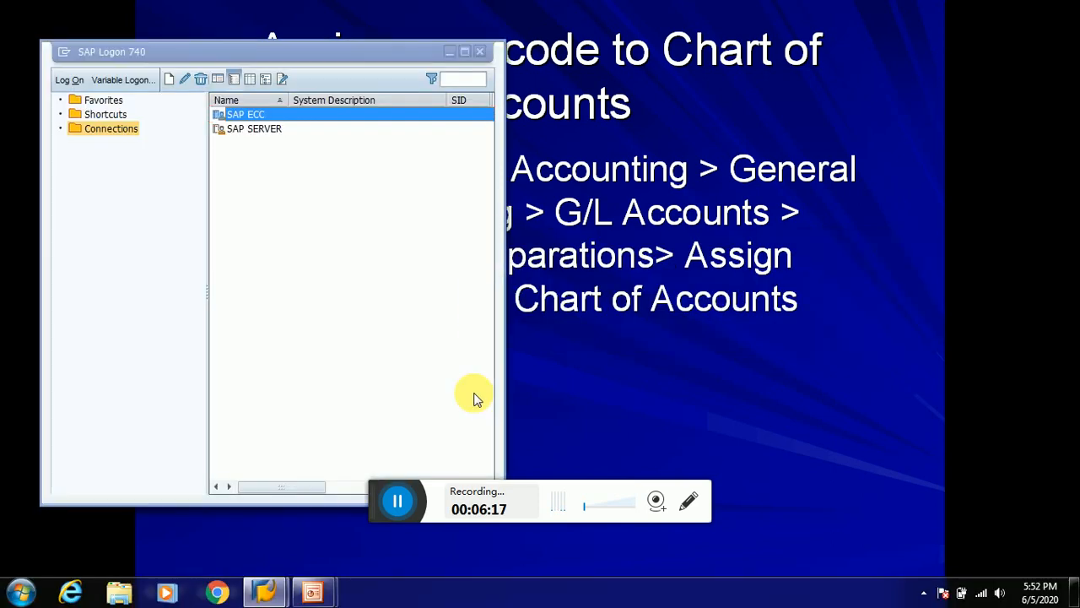
key("alt+Tab")
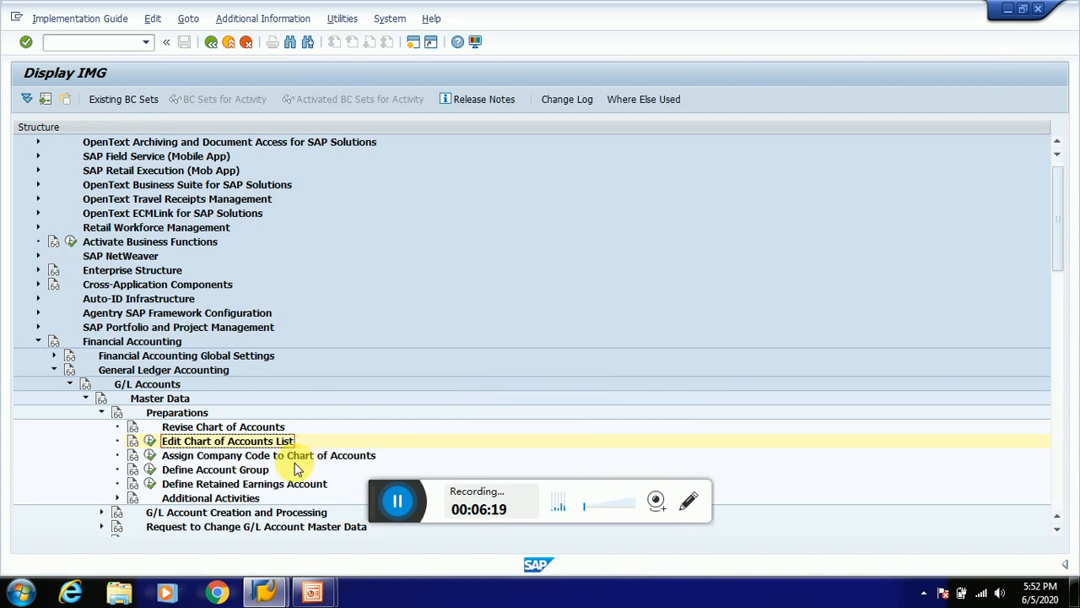
left_click(293, 459)
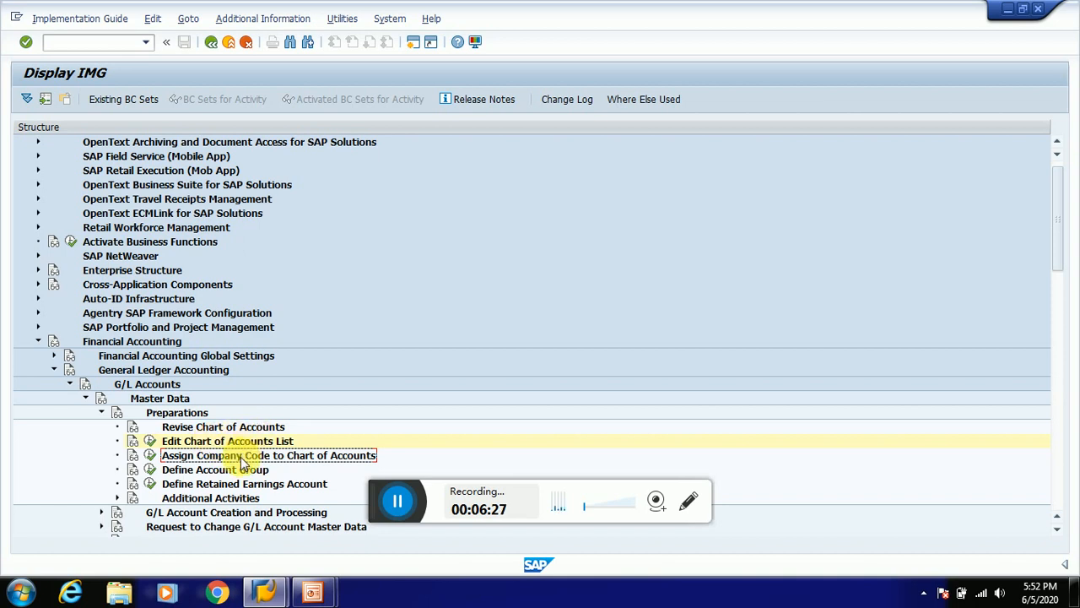
left_click(154, 456)
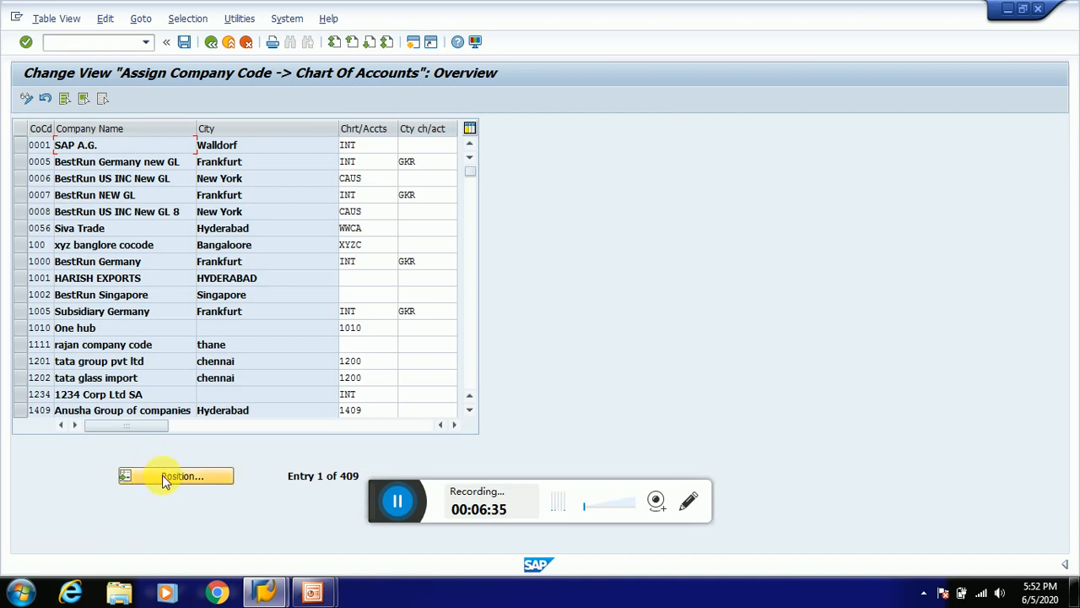
Position the company code assignment list at company code TA90.
left_click(173, 476)
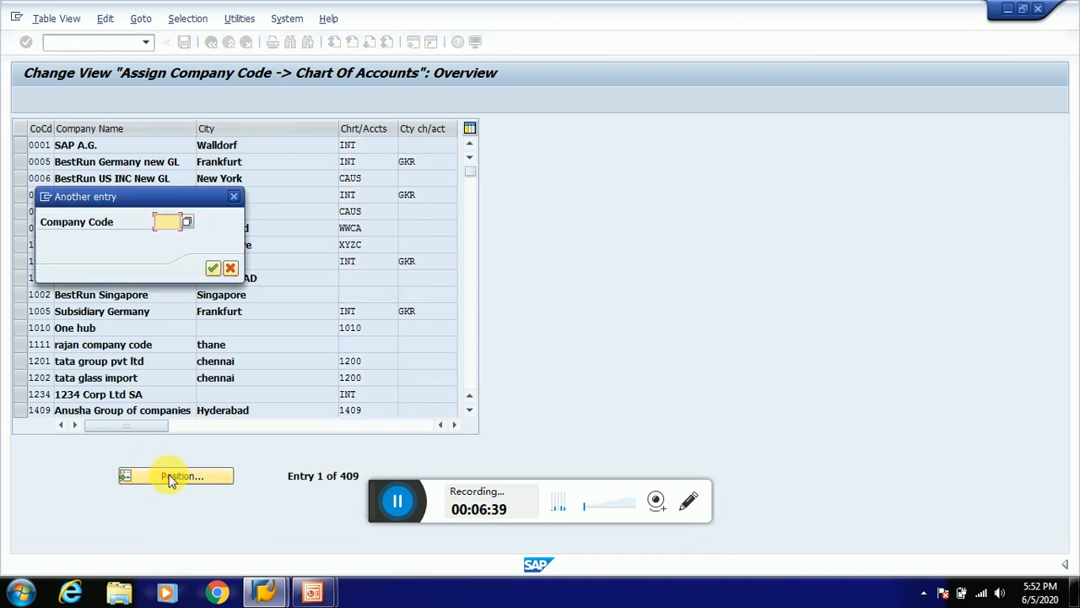
type("TA")
key("Down")
key("Return")
key("Return")
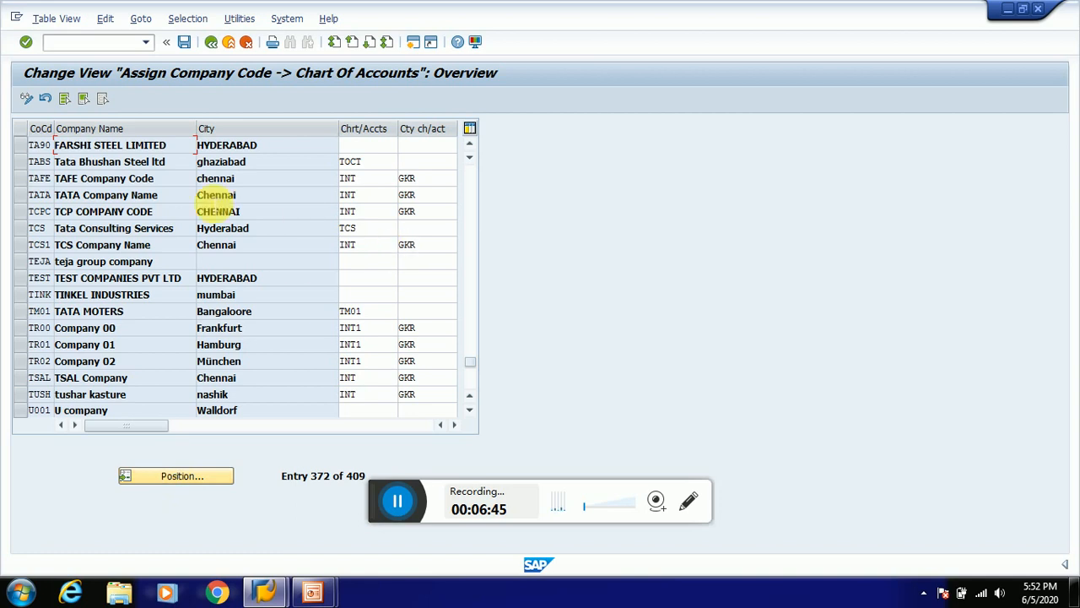
Look up the available charts of accounts for company code TA90 and pick TCS.
left_click(367, 146)
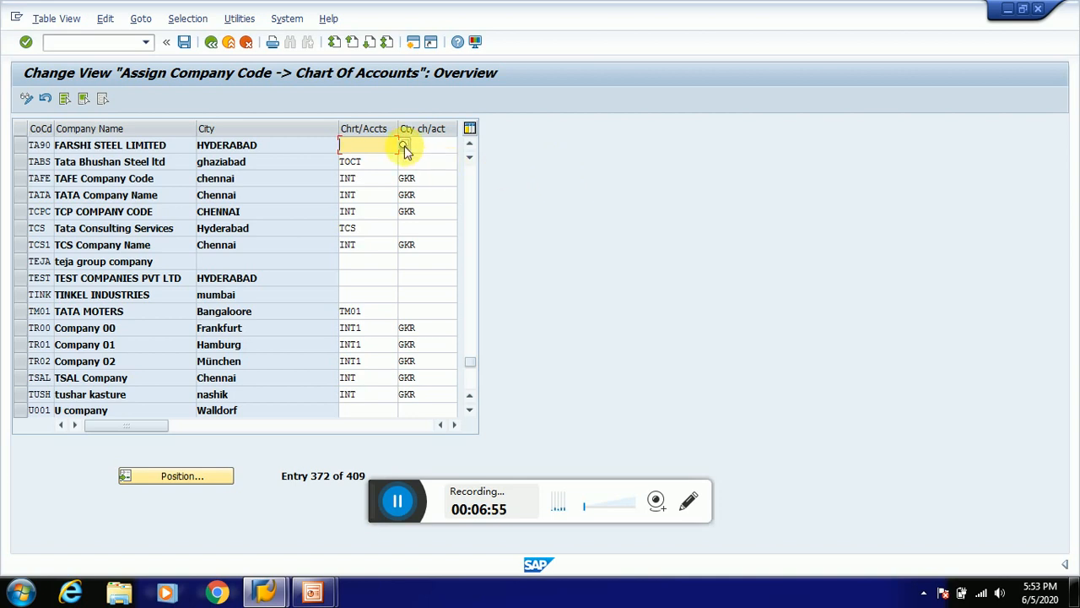
left_click(405, 145)
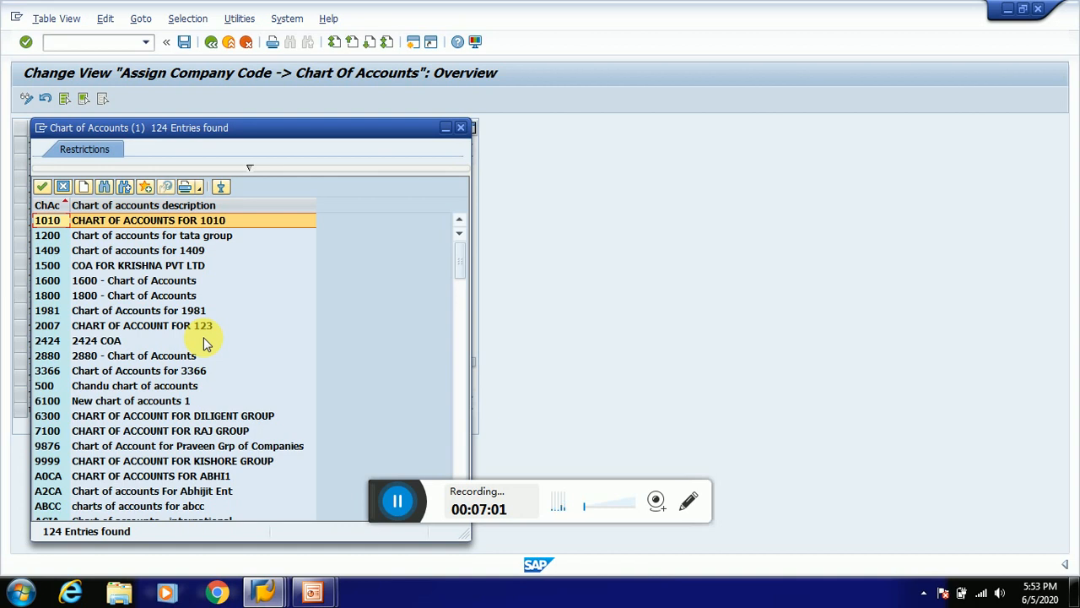
key("Down")
key("Down")
key("Down")
key("Down")
key("Down")
key("Down")
key("Down")
key("Down")
key("Down")
key("Down")
key("Down")
key("Down")
key("Down")
key("Down")
key("Down")
key("Down")
key("Down")
key("Down")
key("Down")
key("Down")
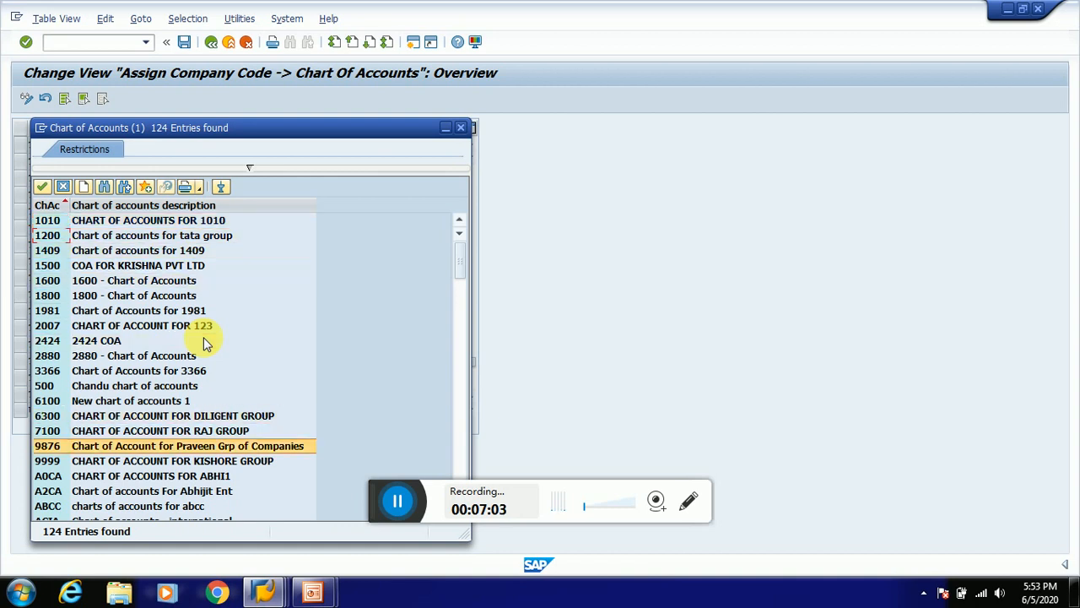
key("Down")
key("Down")
key("Down")
key("Down")
key("Down")
key("Down")
key("Down")
key("Down")
key("Down")
key("Down")
key("Down")
key("Down")
key("Down")
key("Down")
key("Down")
key("Down")
key("Down")
key("Down")
key("Down")
key("Down")
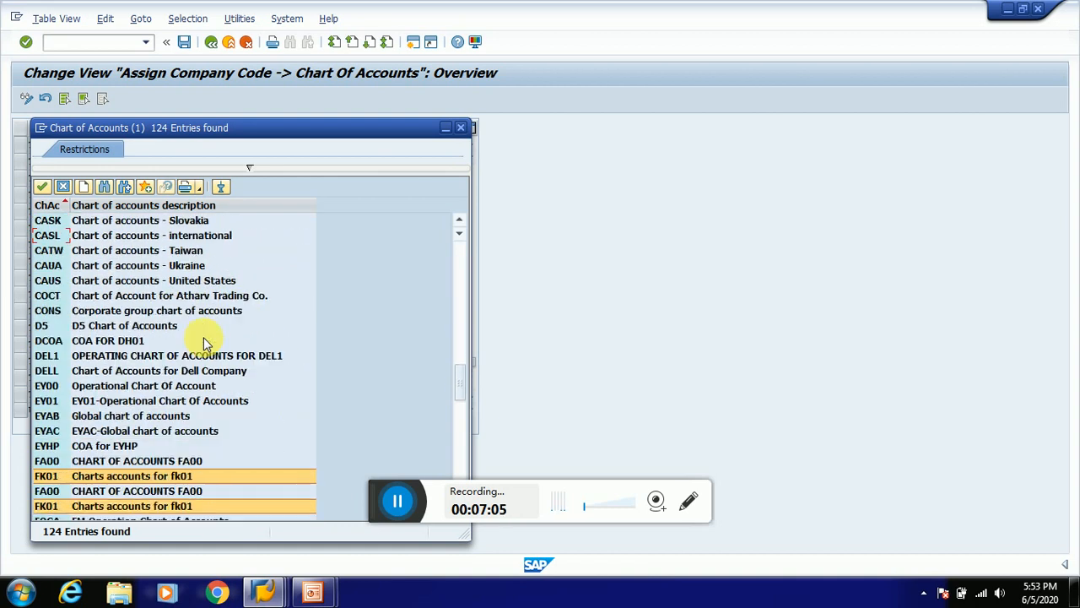
key("Down")
key("Down")
key("Down")
key("Down")
key("Down")
key("Down")
key("Down")
key("Down")
key("Down")
key("Down")
key("Down")
key("Down")
key("Down")
key("Down")
key("Down")
key("Down")
key("Down")
key("Down")
key("Down")
key("Down")
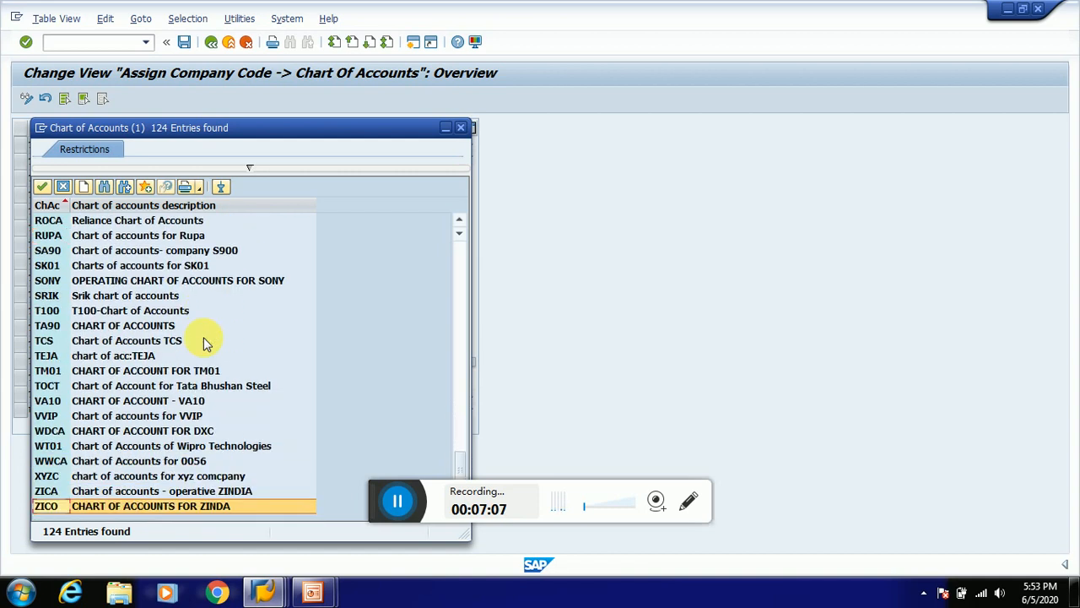
left_click(140, 329)
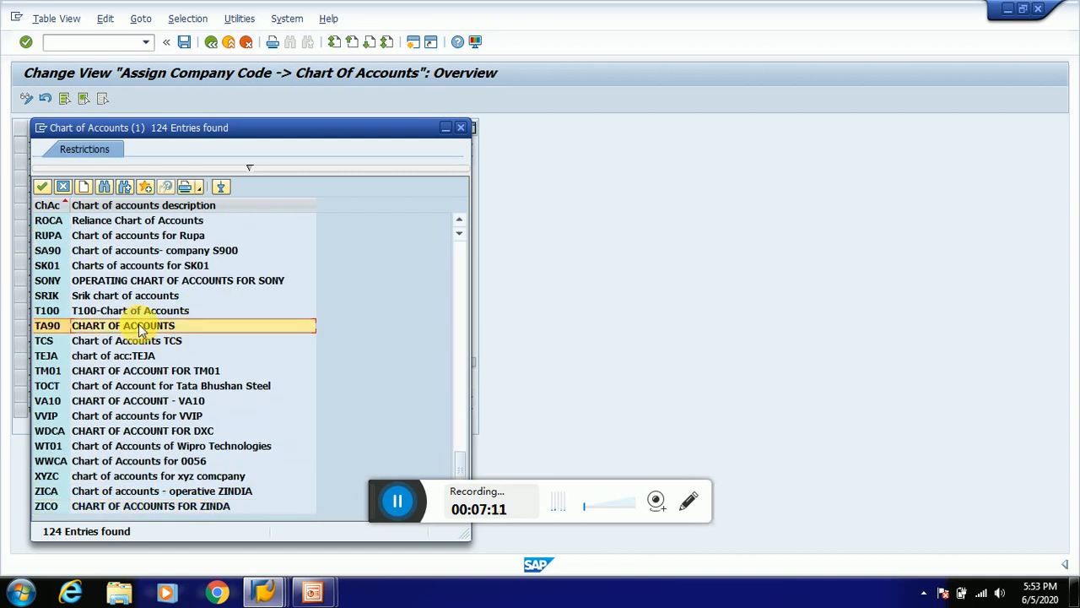
left_click(131, 341)
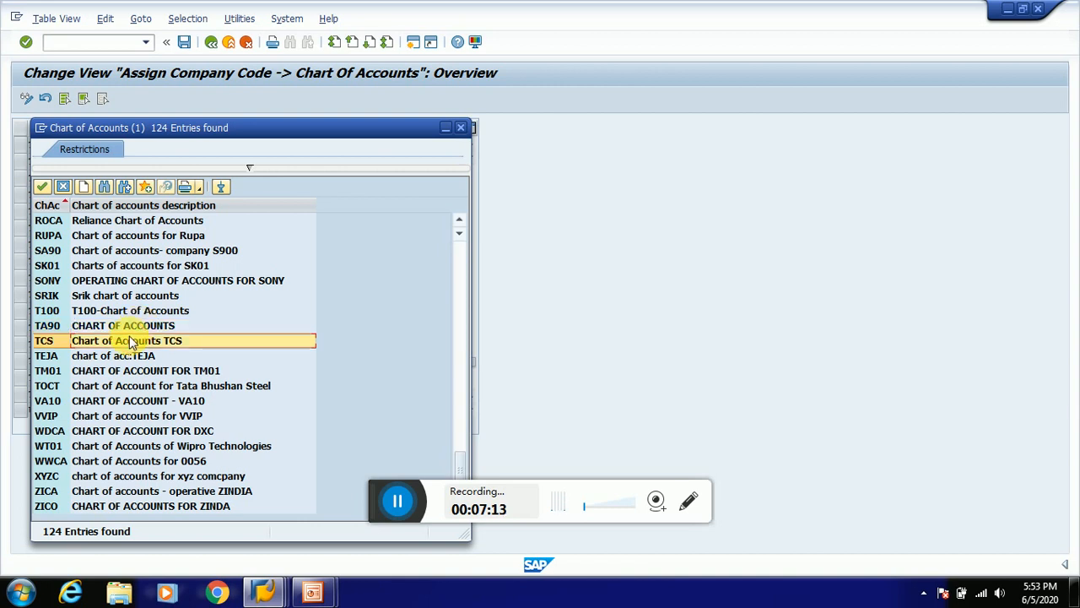
double_click(131, 340)
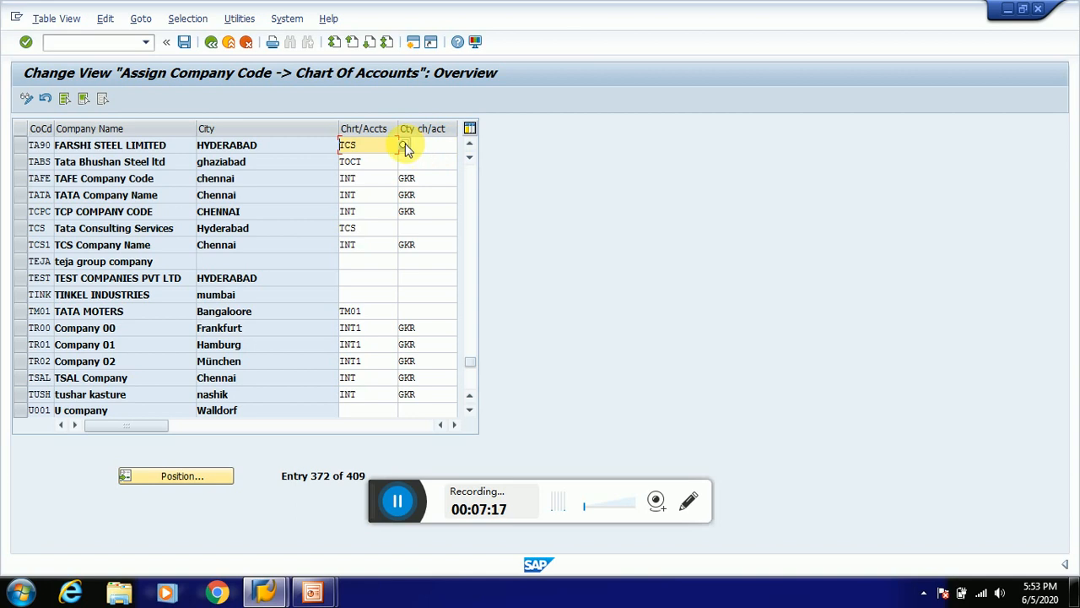
Look up the available charts of accounts for company code TA90 and replace the assigned chart with TA90.
left_click(405, 144)
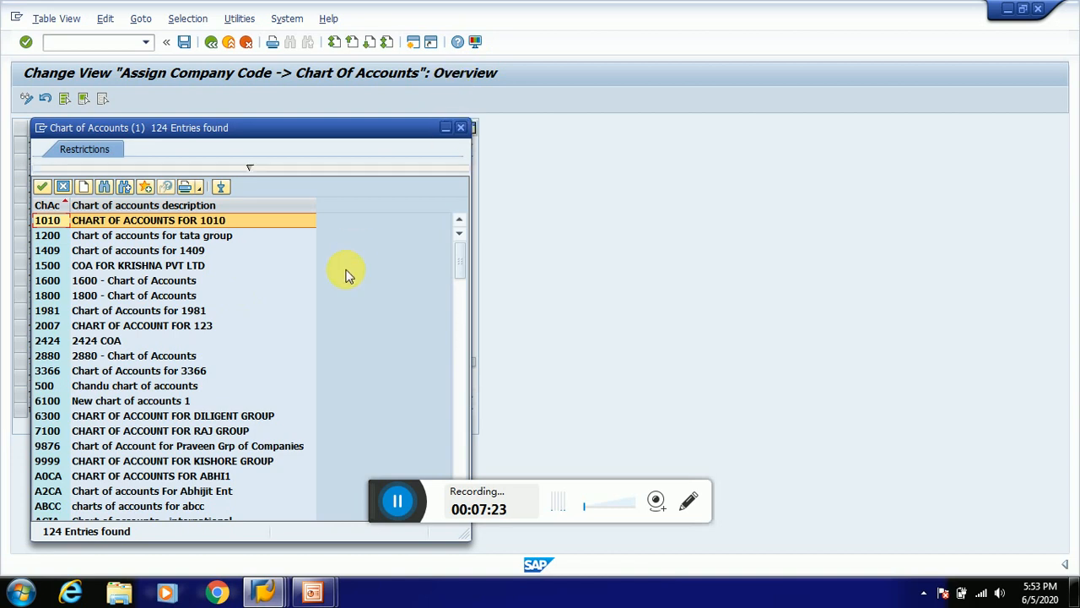
key("Down")
key("Down")
key("Down")
key("Down")
key("Down")
key("Down")
key("Down")
key("Down")
key("Down")
key("Down")
key("Down")
key("Down")
key("Down")
key("Down")
key("Down")
key("Down")
key("Down")
key("Down")
key("Down")
key("Down")
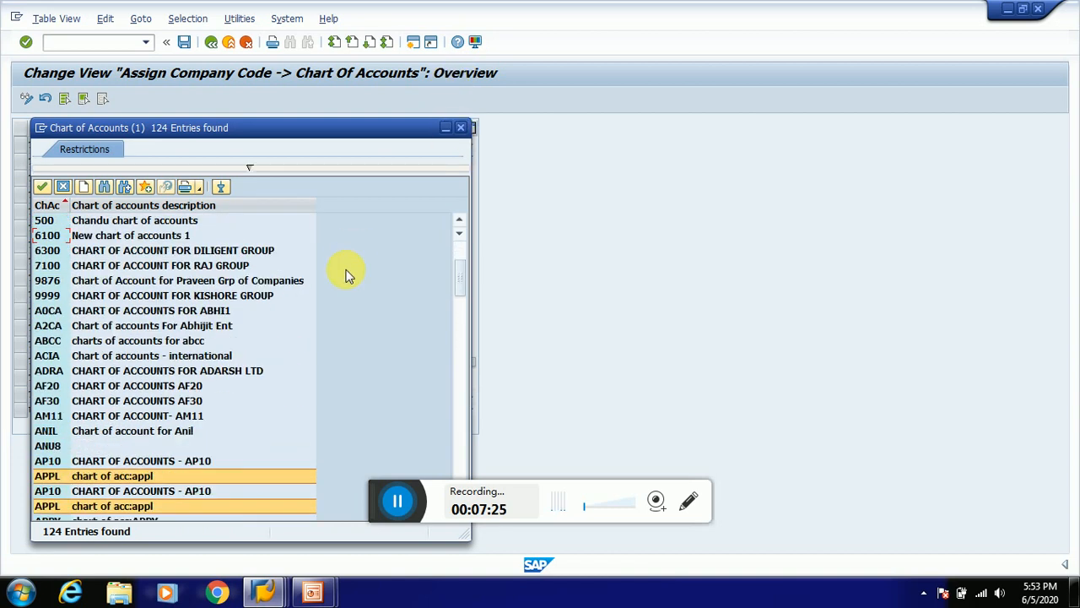
key("Down")
key("Down")
key("Down")
key("Down")
key("Down")
key("Down")
key("Down")
key("Down")
key("Down")
key("Down")
key("Down")
key("Down")
key("Down")
key("Down")
key("Down")
key("Down")
key("Down")
key("Down")
key("Down")
key("Down")
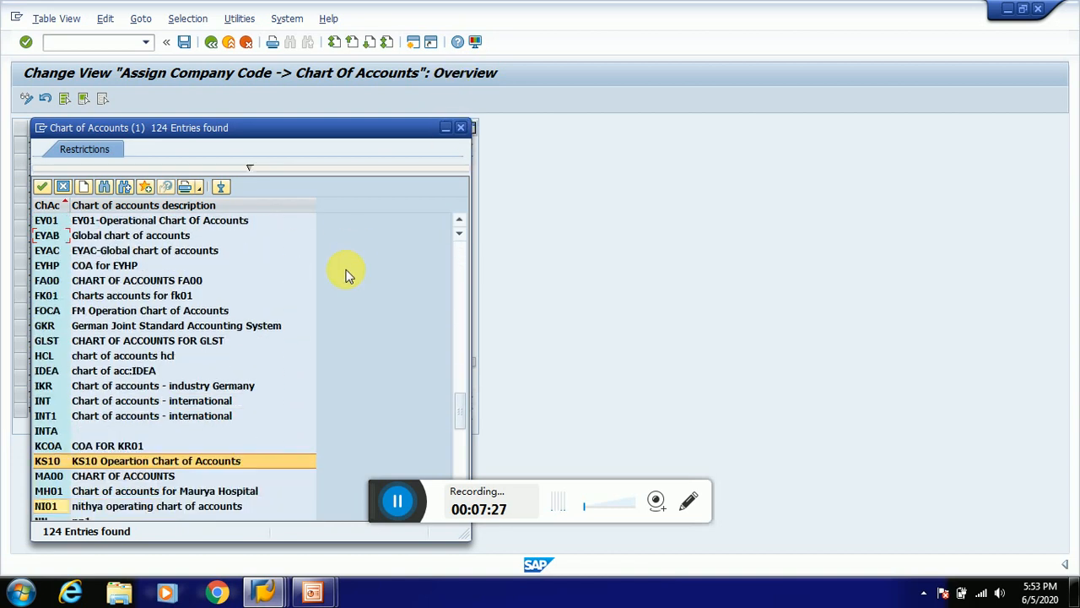
key("Down")
key("Down")
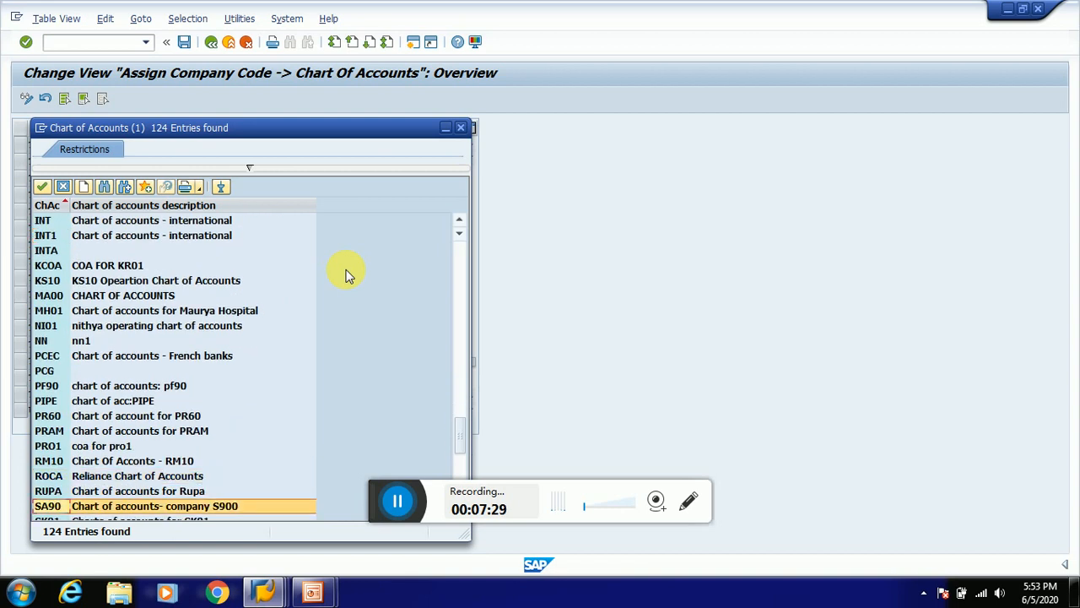
key("Down")
key("Down")
key("Down")
key("Down")
key("Down")
key("Down")
key("Down")
key("Down")
key("Down")
key("Down")
key("Down")
key("Down")
key("Down")
key("Down")
key("Down")
key("Down")
key("Down")
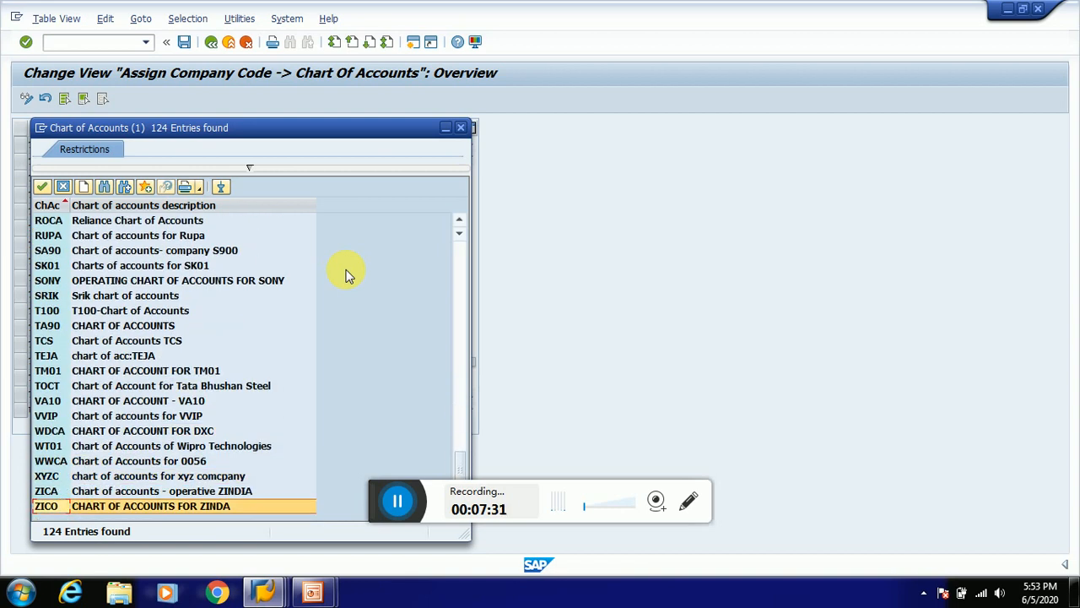
key("Up")
key("Up")
key("Up")
key("Up")
key("Up")
key("Up")
key("Up")
key("Up")
key("Up")
key("Up")
key("Up")
key("Up")
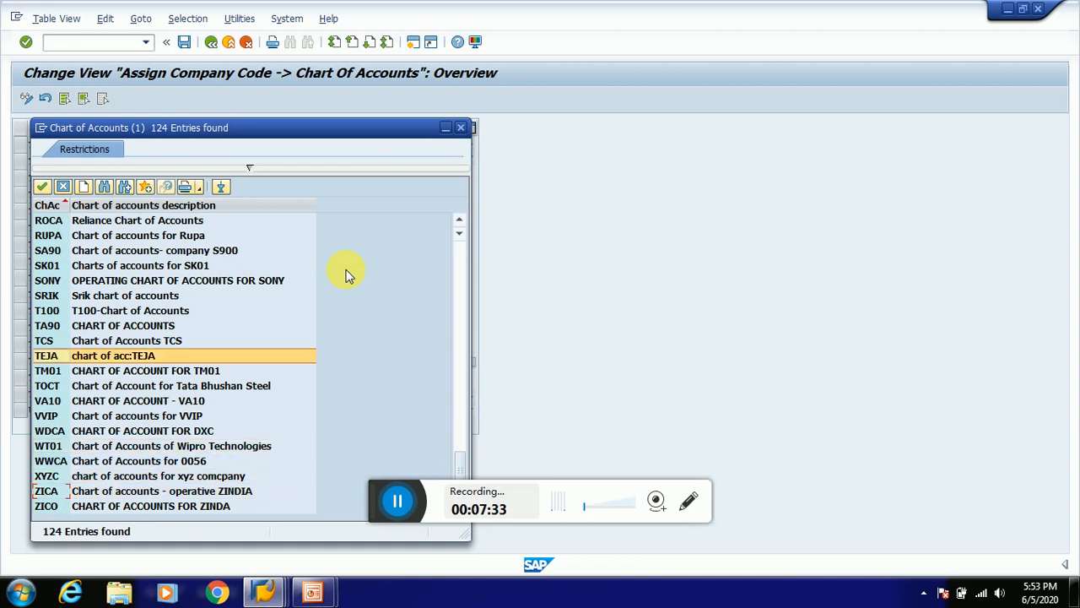
double_click(108, 327)
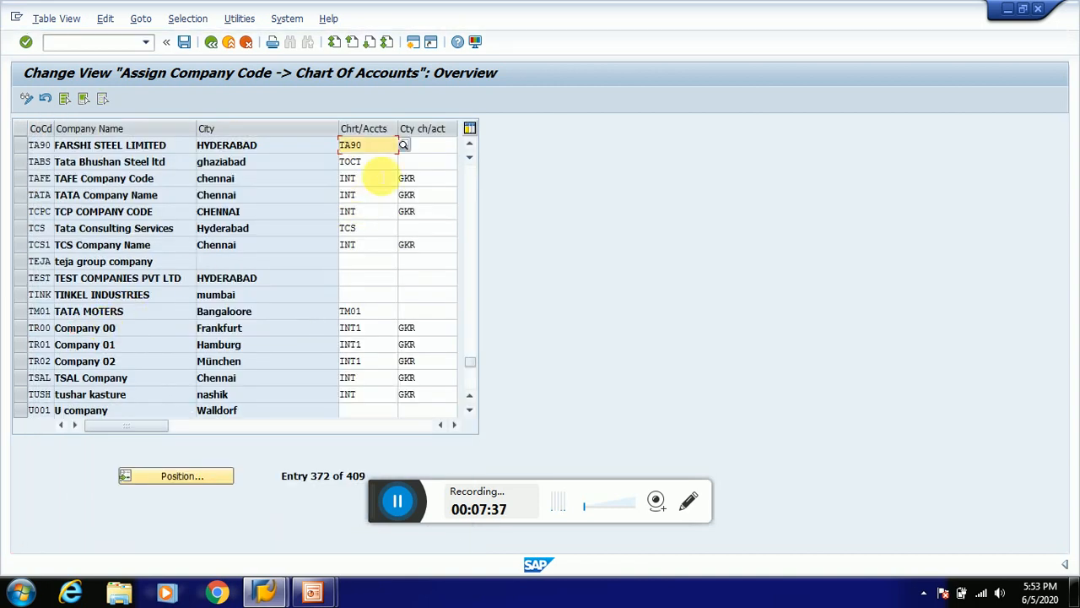
Save the chart of accounts assignment for company code TA90 under customizing request Y01K900940.
left_click(445, 145)
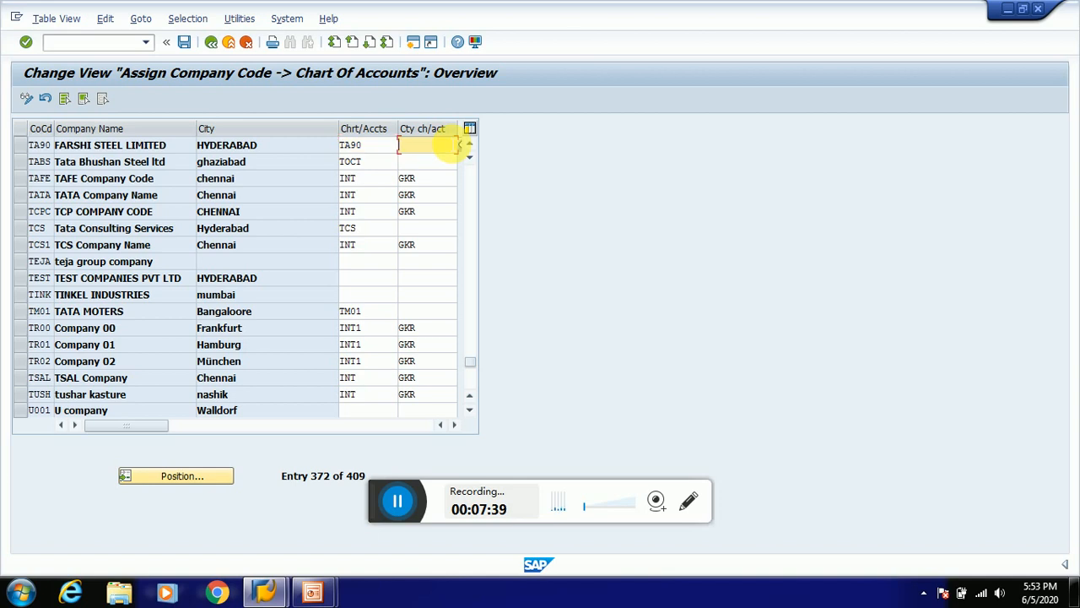
left_click(392, 148)
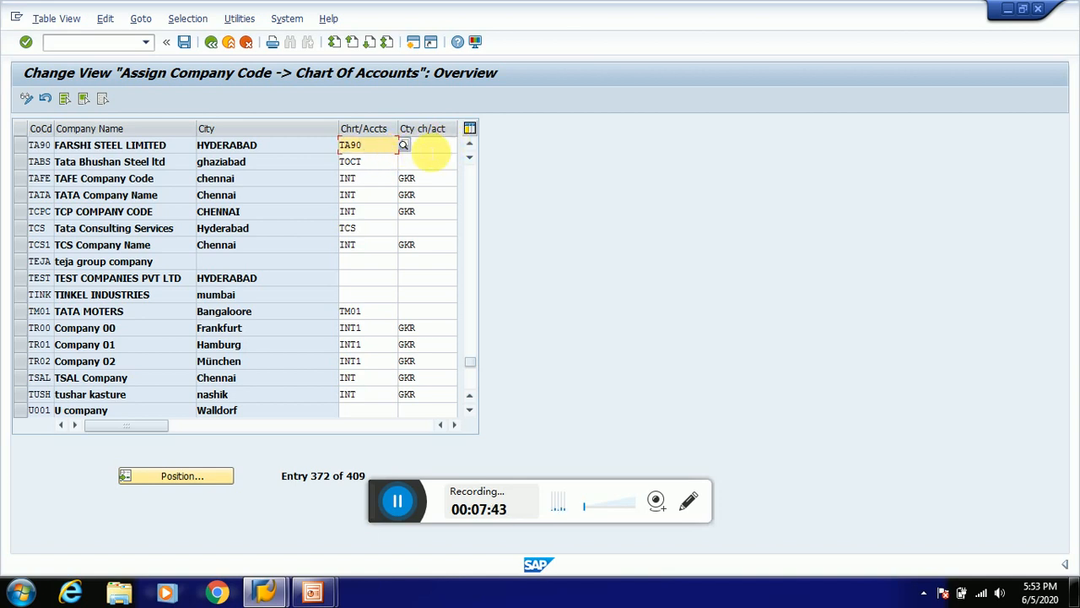
left_click(184, 42)
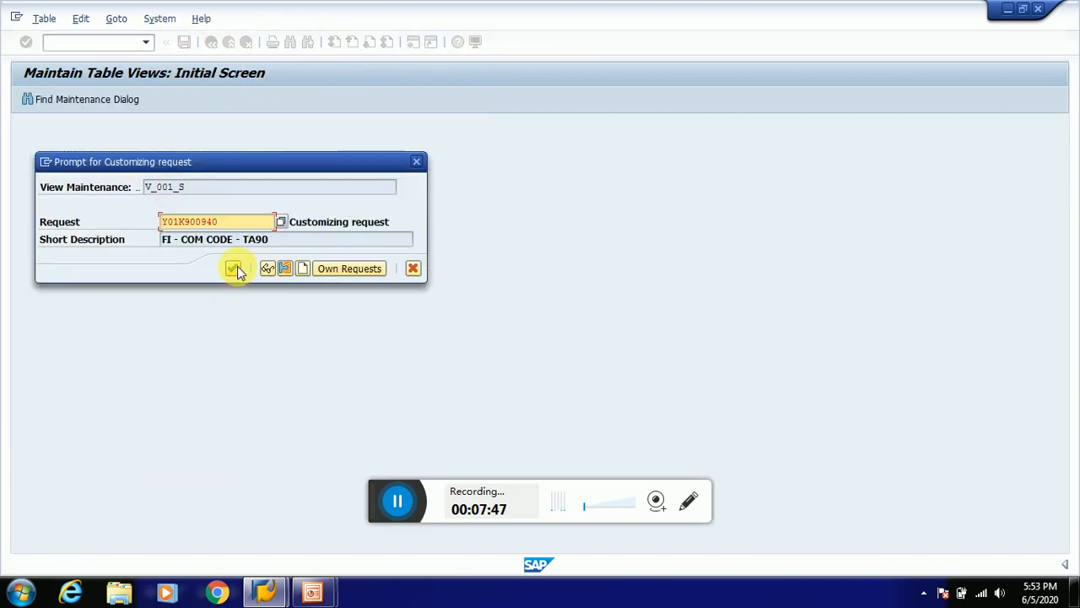
left_click(235, 268)
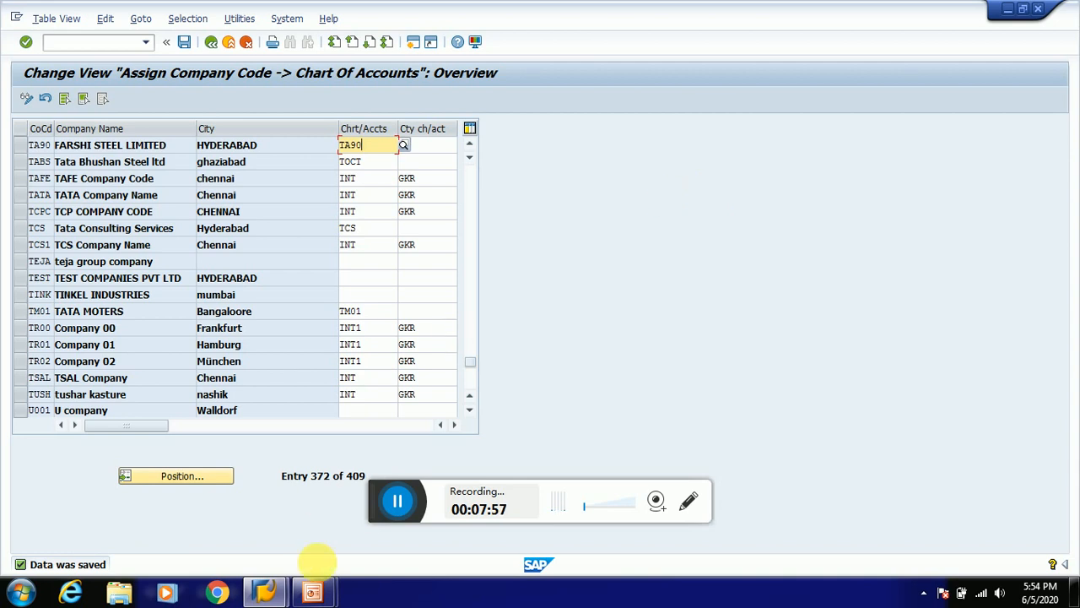
Check the transaction code on the PowerPoint assignment slide, return to SAP and leave the assignment view for the IMG.
mouse_move(313, 592)
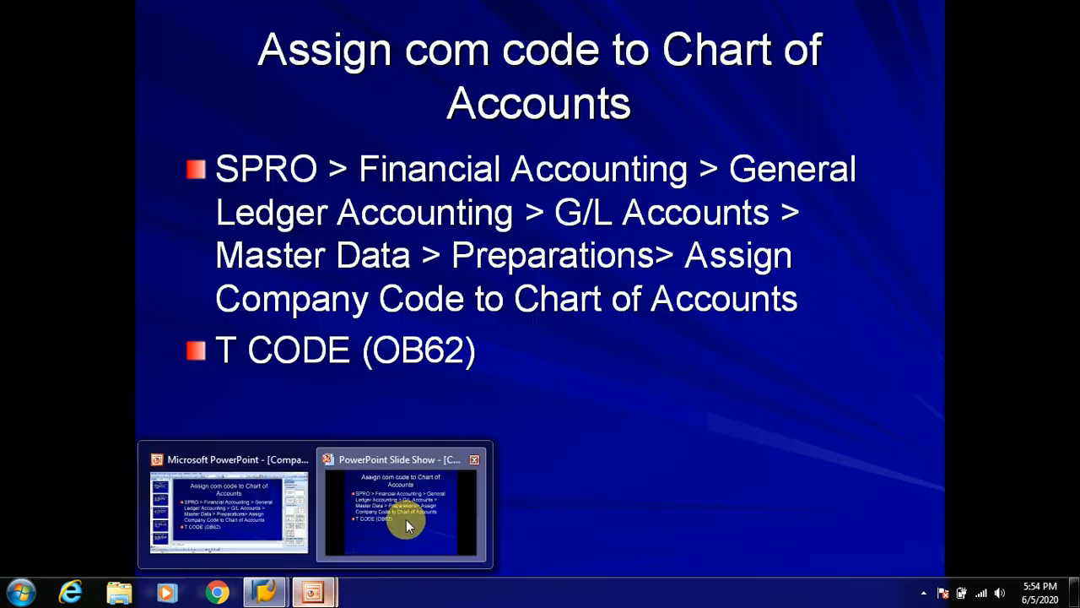
left_click(406, 519)
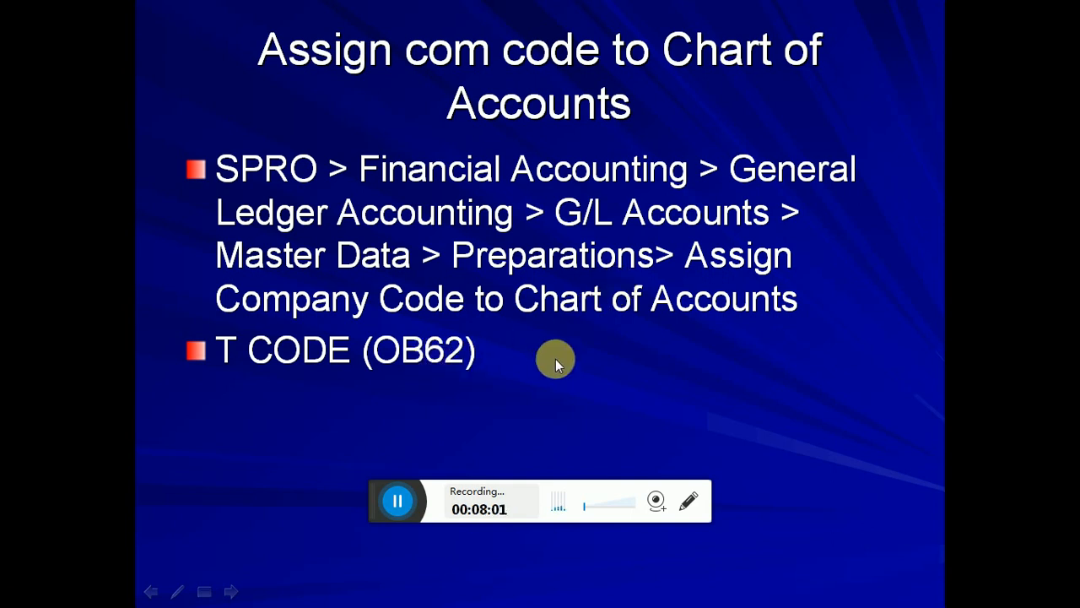
key("alt+Tab")
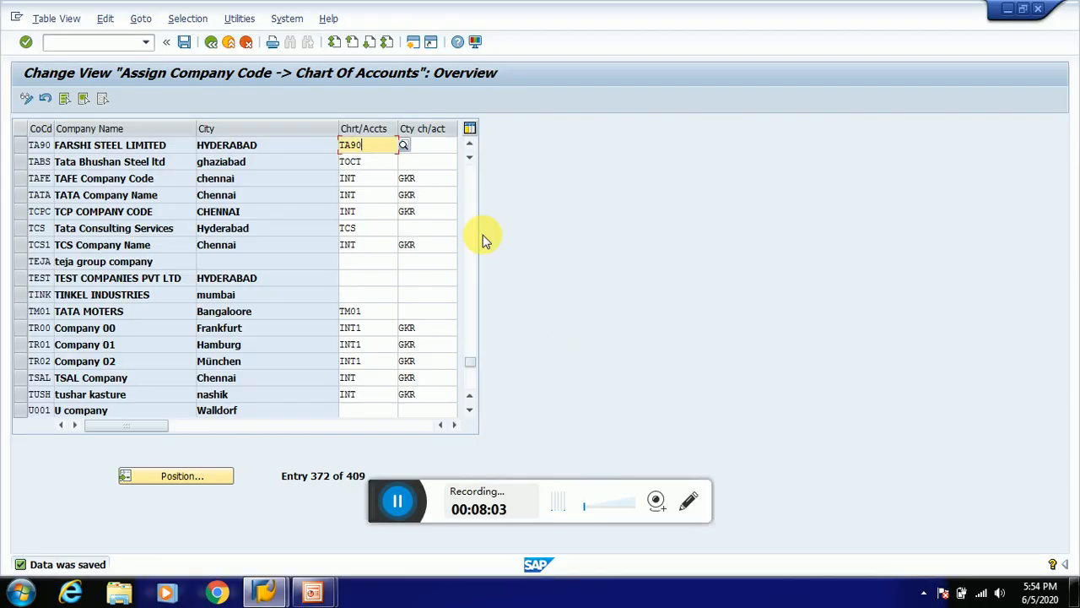
left_click(231, 42)
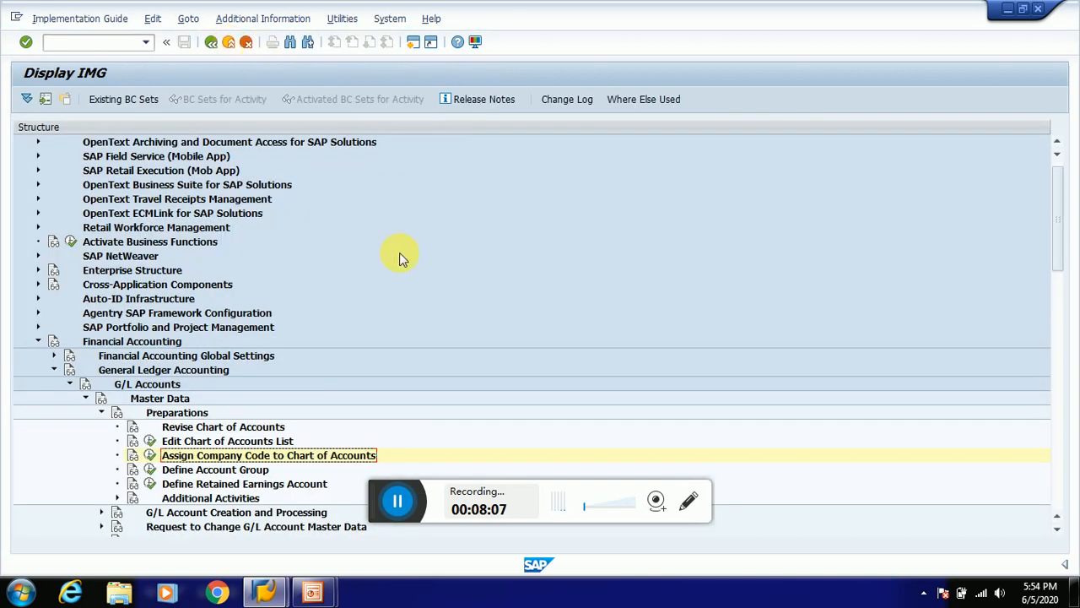
Open a new SAP session and run transaction OB62 for the company code to chart of accounts assignment.
key("alt+Tab")
key("alt+shift+Tab")
left_click(414, 44)
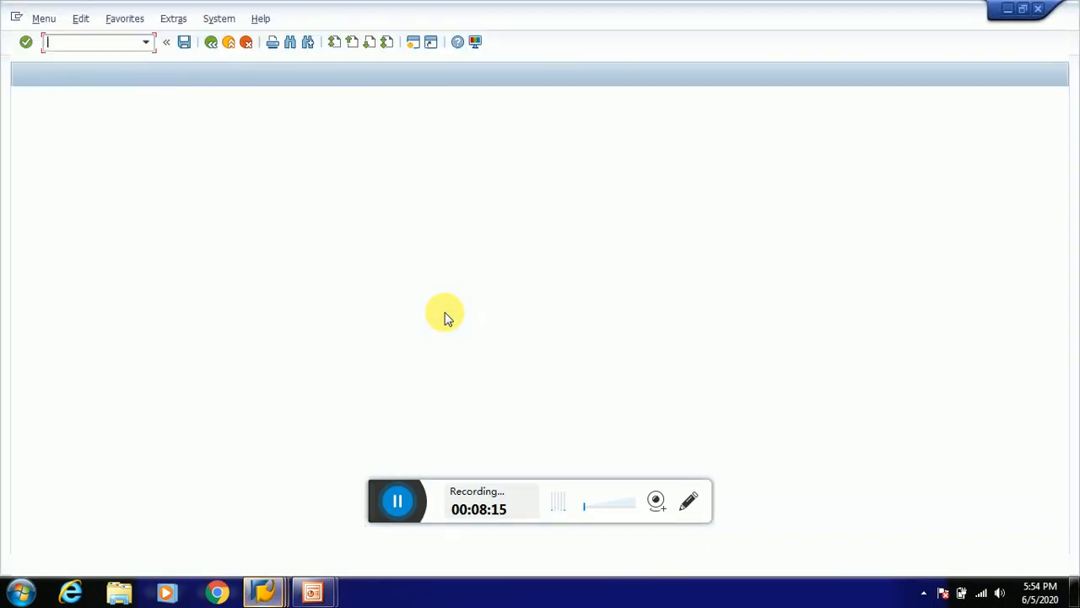
type("O")
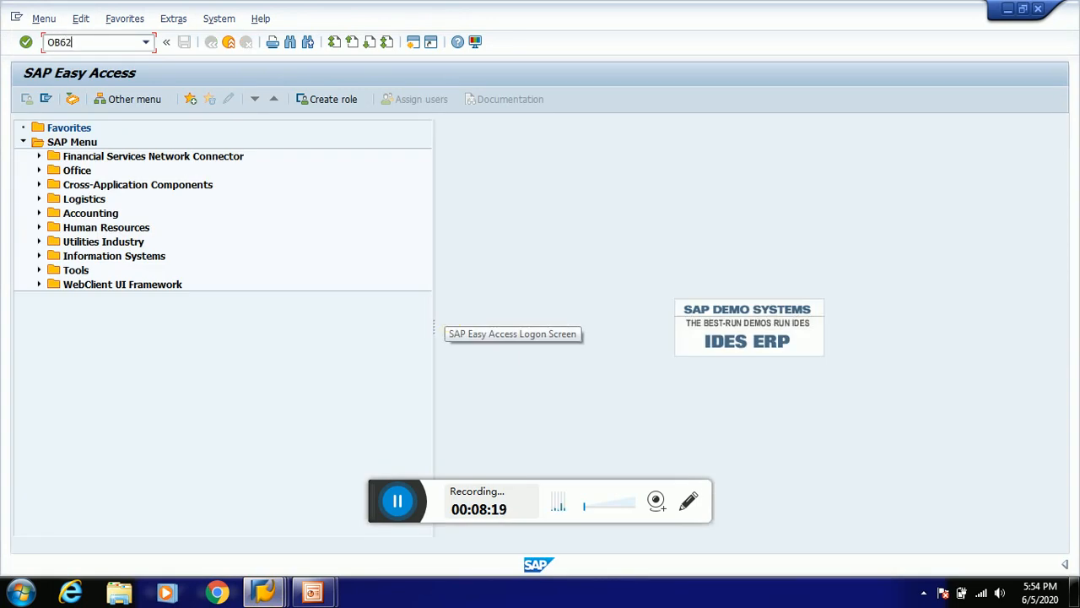
type("B62")
key("Return")
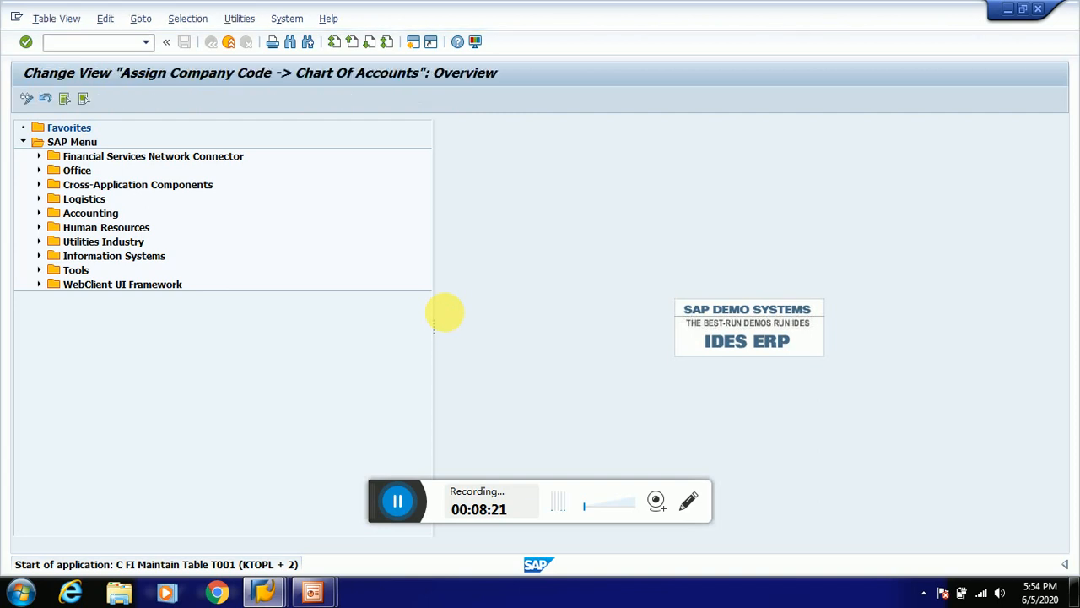
Position the OB62 assignment list at company code TA90 to check its assigned chart of accounts.
left_click(192, 479)
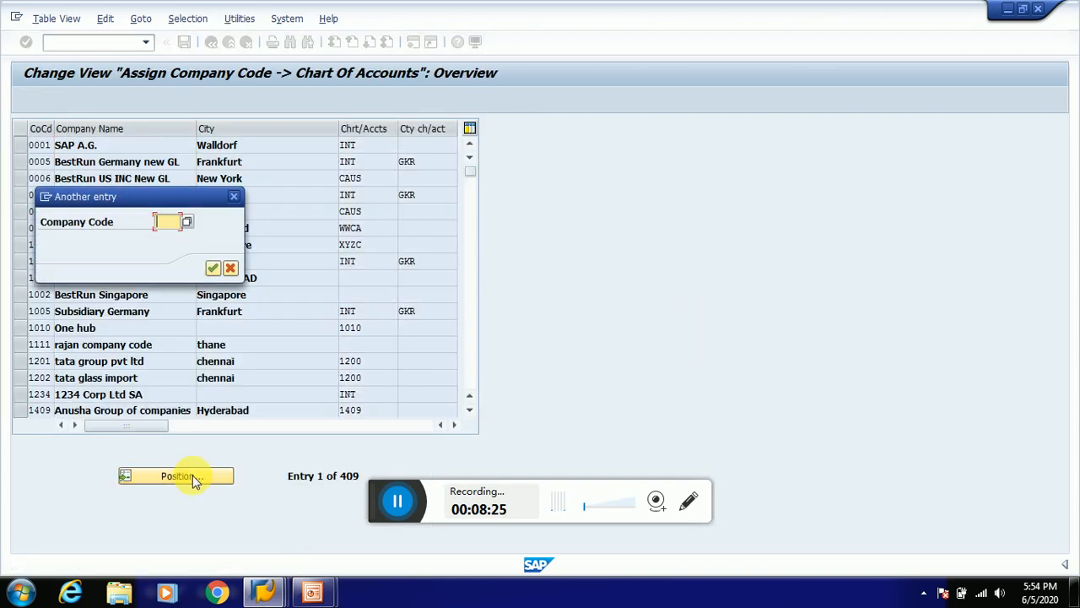
type("TA90")
key("Return")
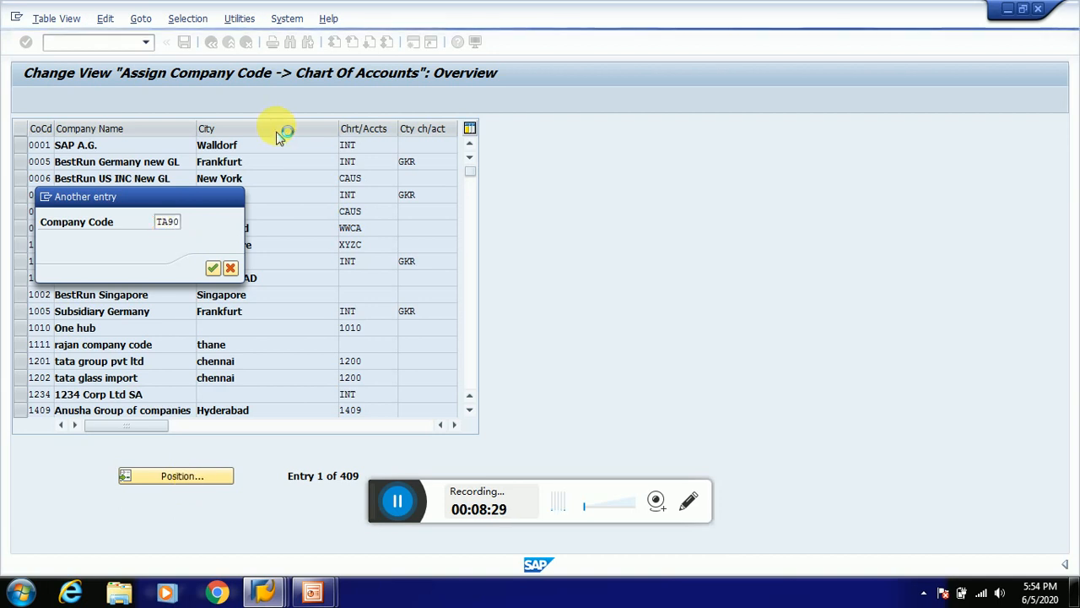
left_click(380, 146)
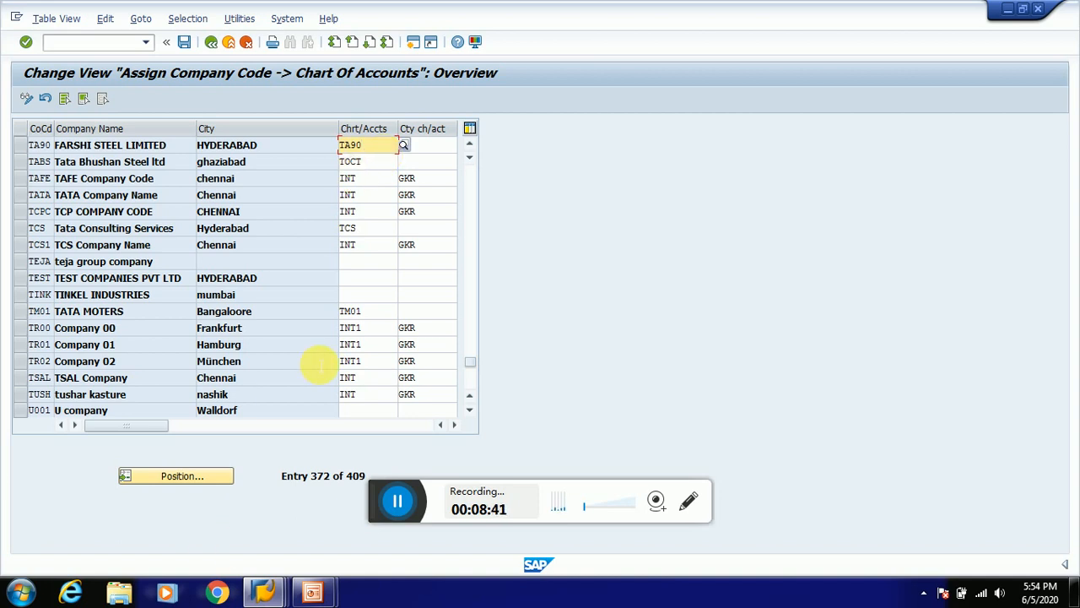
Switch to the PowerPoint slide show and advance to the slide on defining accounts groups.
mouse_move(311, 596)
left_click(370, 517)
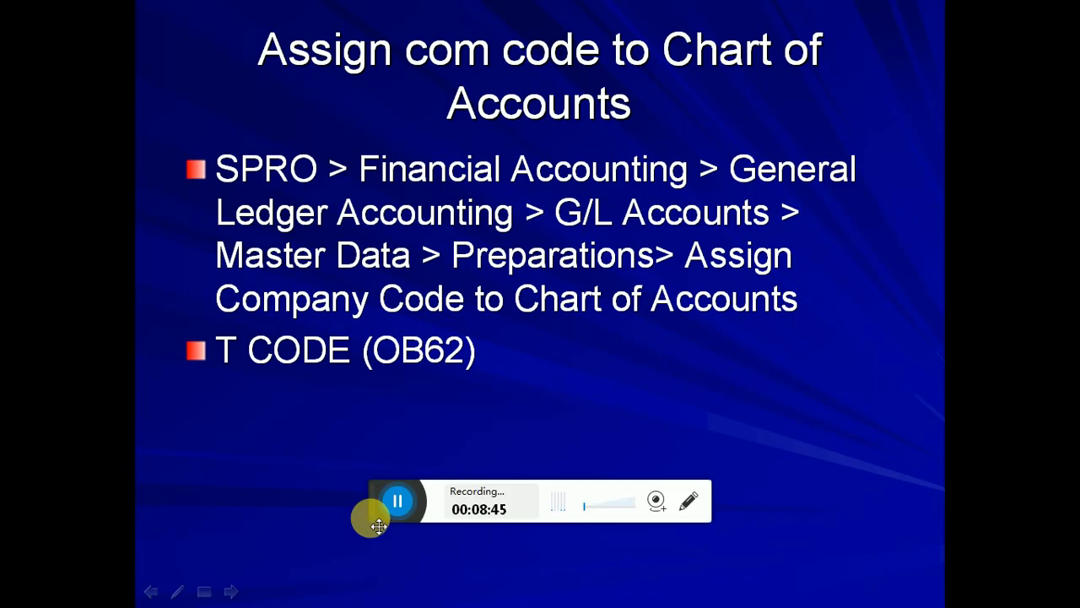
key("Right")
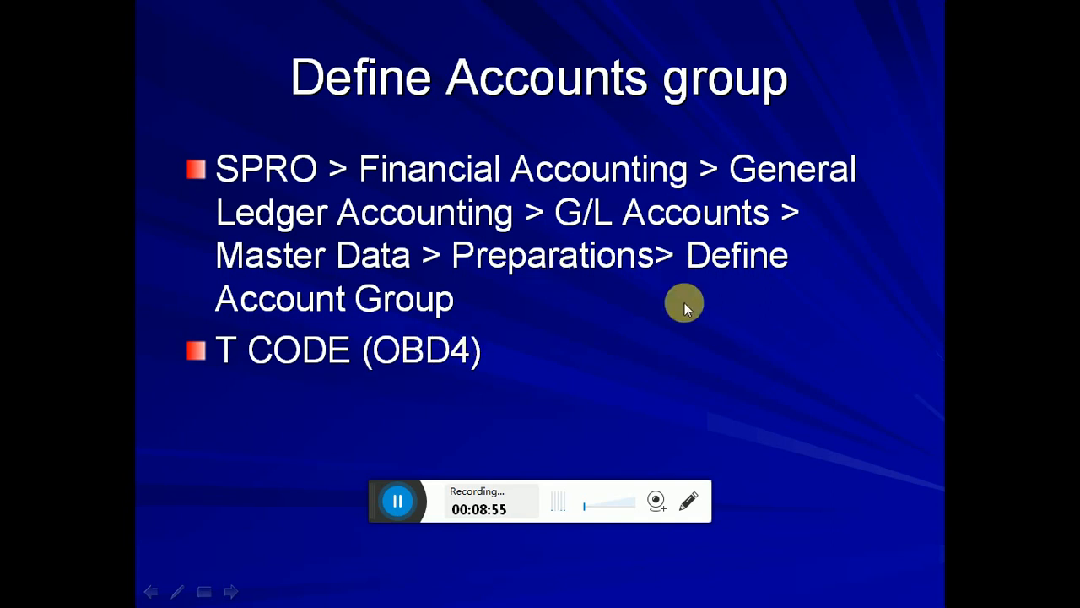
Return to the SAP IMG and execute Define Account Group under the G/L master data preparations.
key("alt+Tab")
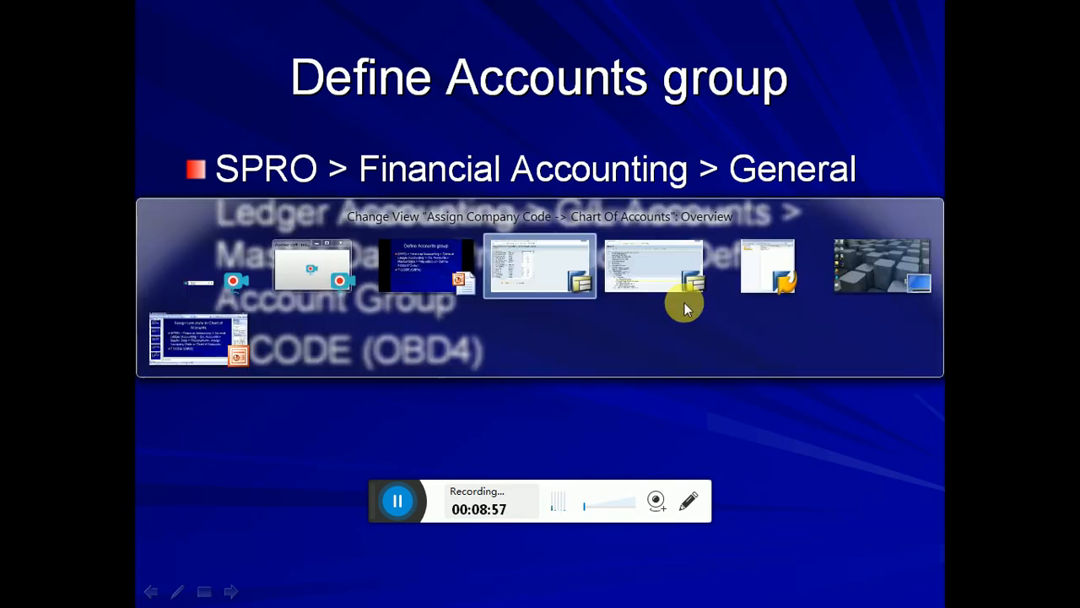
key("alt+Tab")
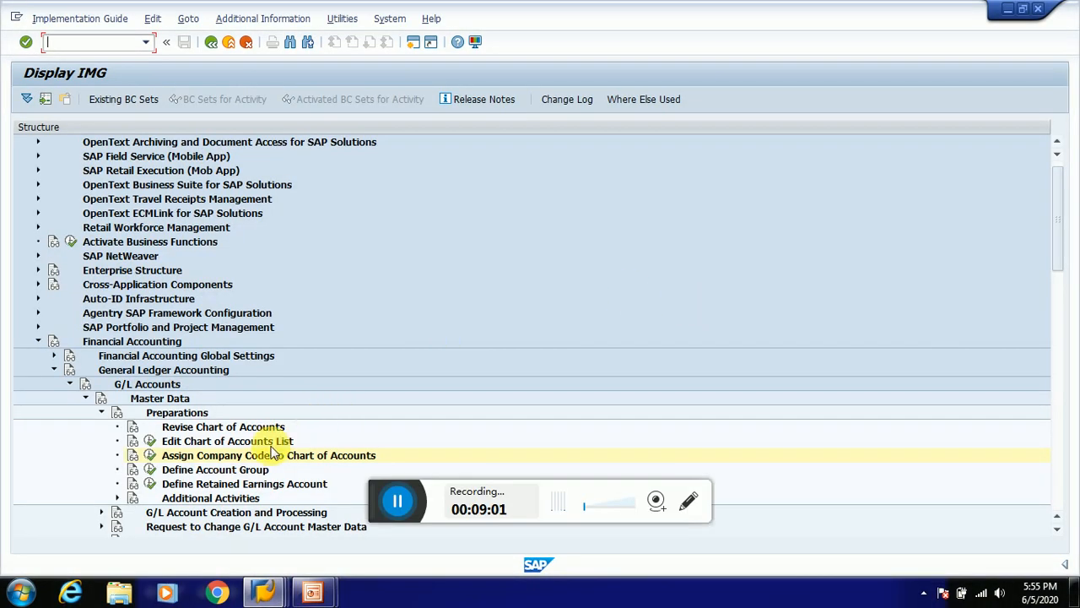
left_click(226, 469)
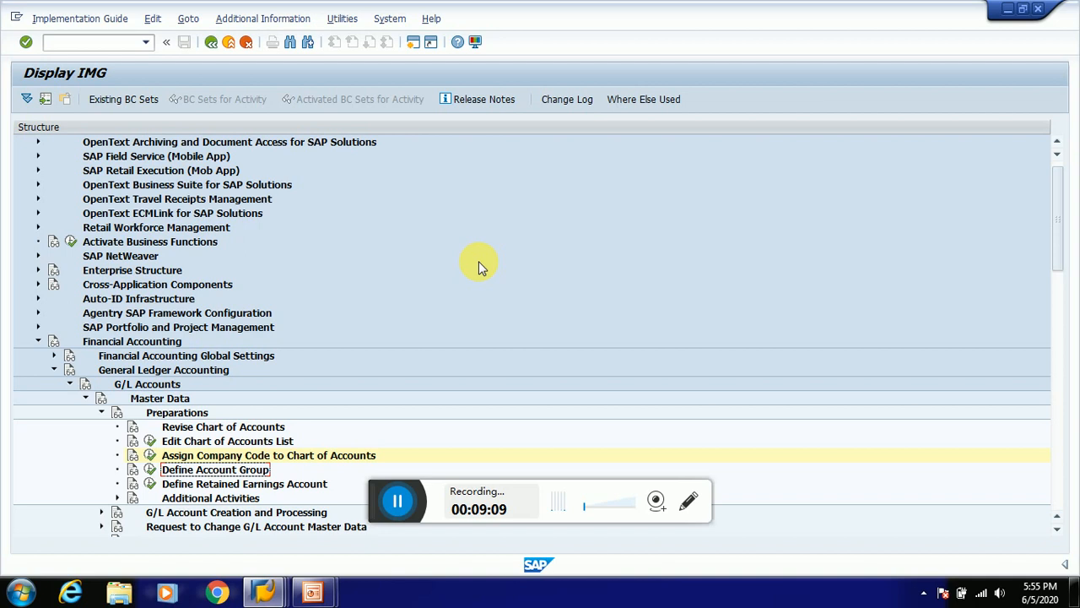
left_click(150, 470)
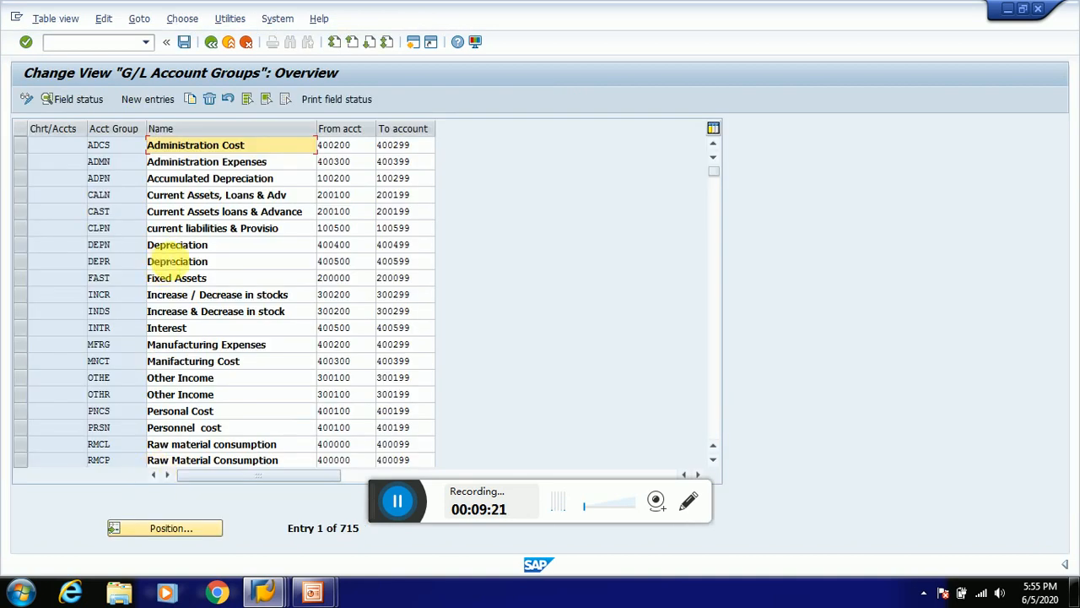
Create new G/L account group entries and set the first row's chart of accounts to TA90.
left_click(162, 99)
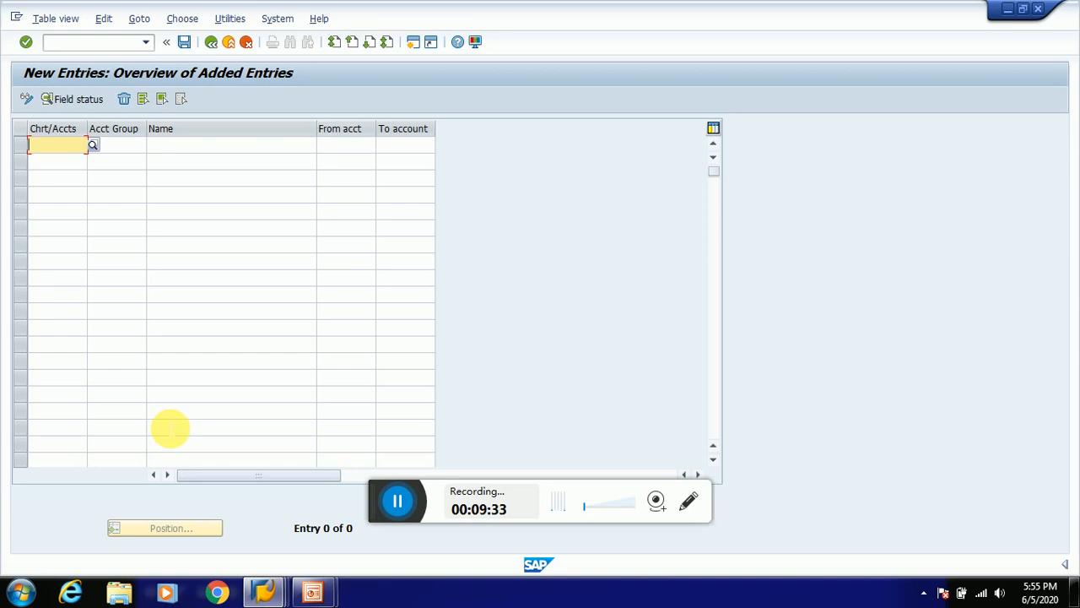
type("TA90")
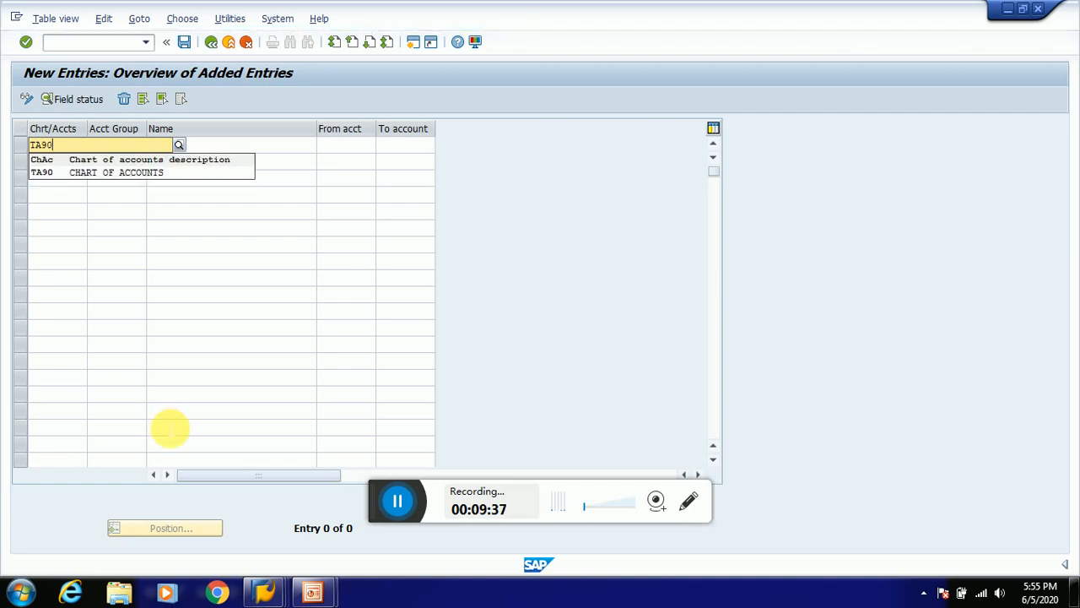
key("Down")
key("Return")
key("Tab")
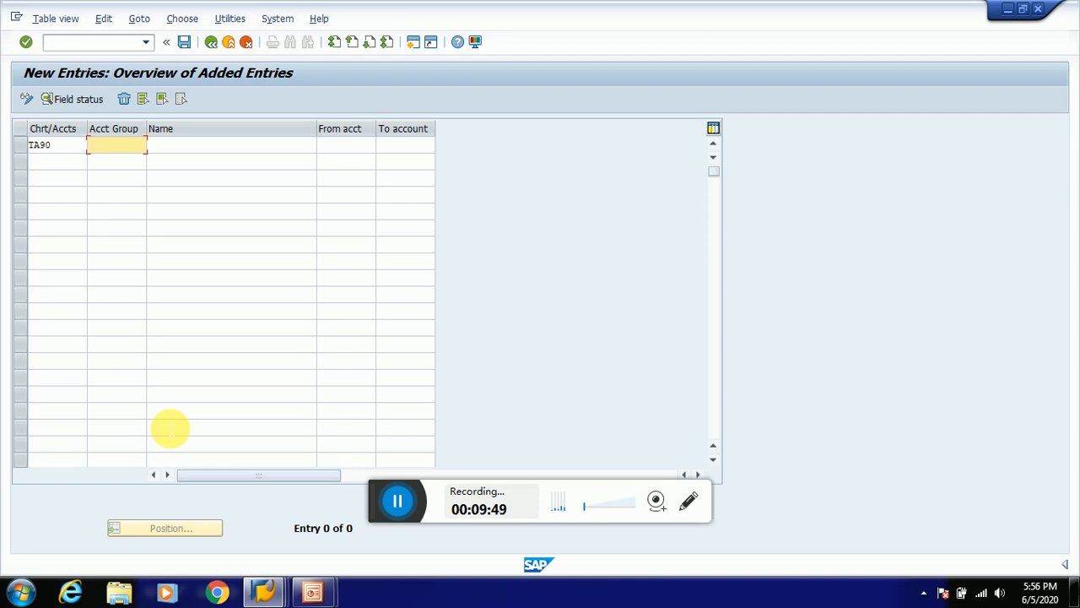
Complete the first row as account group ASST, named ASSETS, with account range 200000 to 299999.
type("ASST")
key("Tab")
type("ASSETS")
key("Tab")
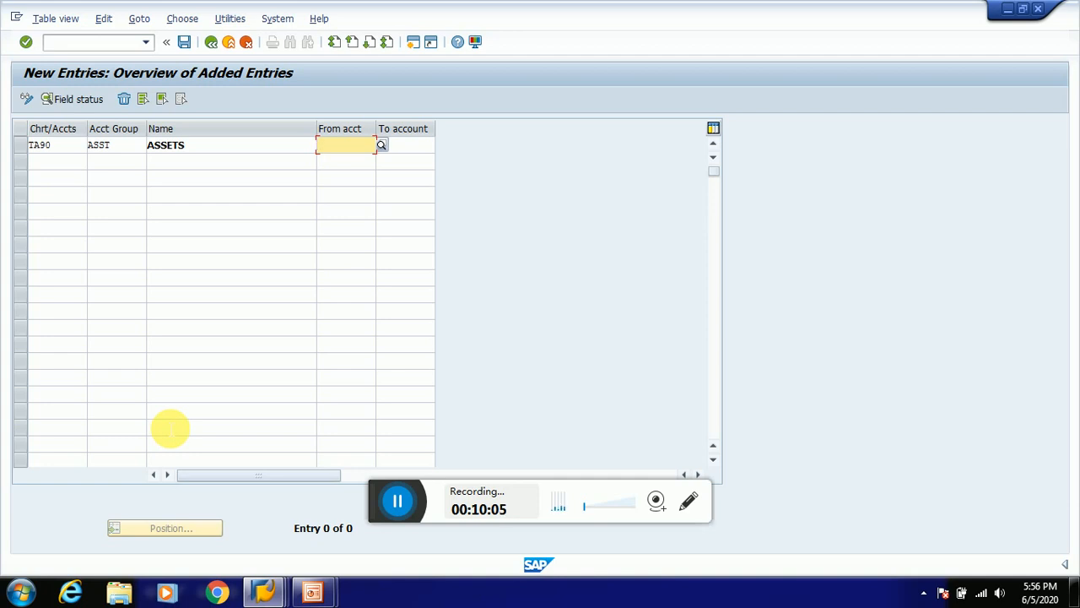
type("200000")
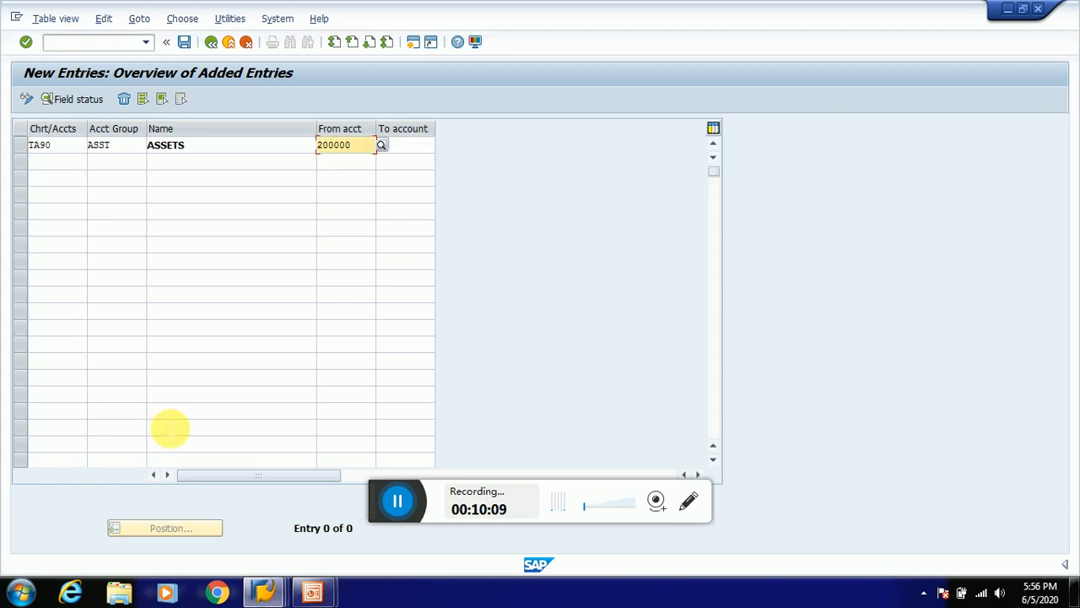
key("Tab")
type("2999999")
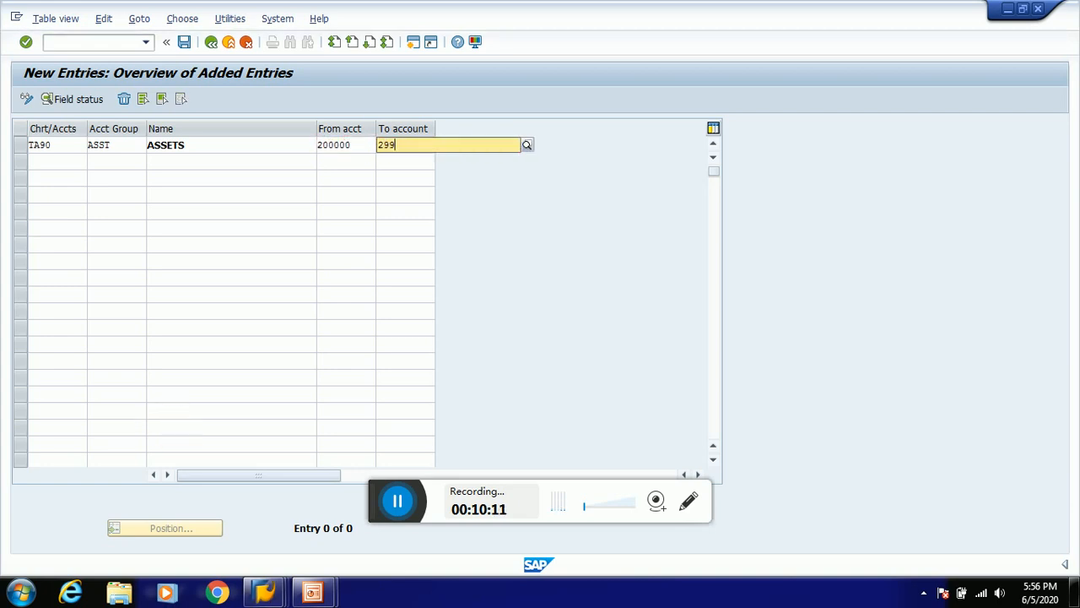
key("BackSpace")
key("Return")
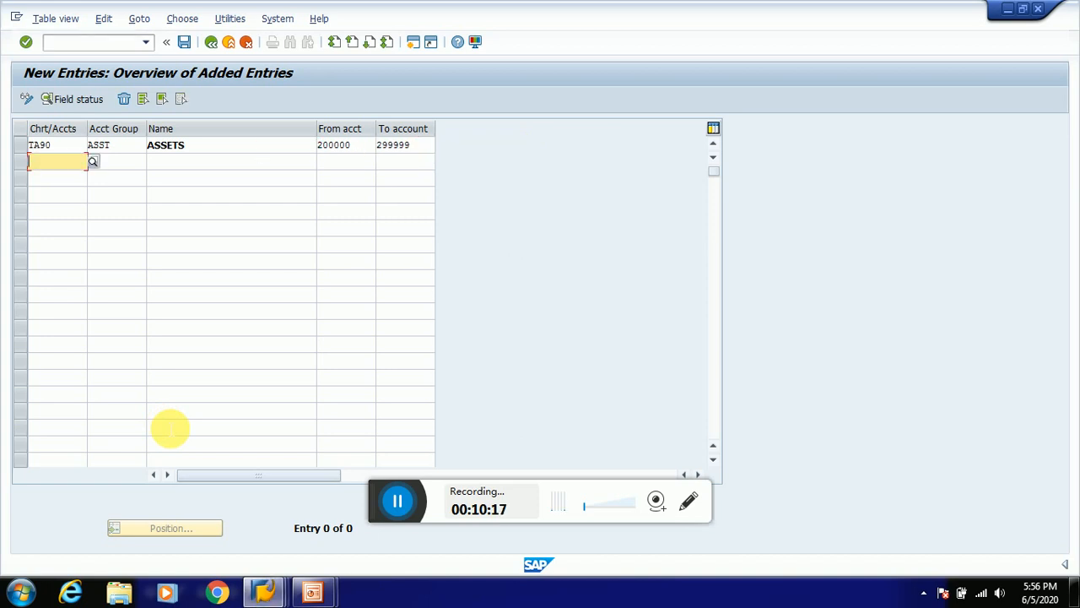
Fill the second row with chart of accounts TA90, account group LIAB, name LIABILITIES and account range 100000 to 199999.
type("TA")
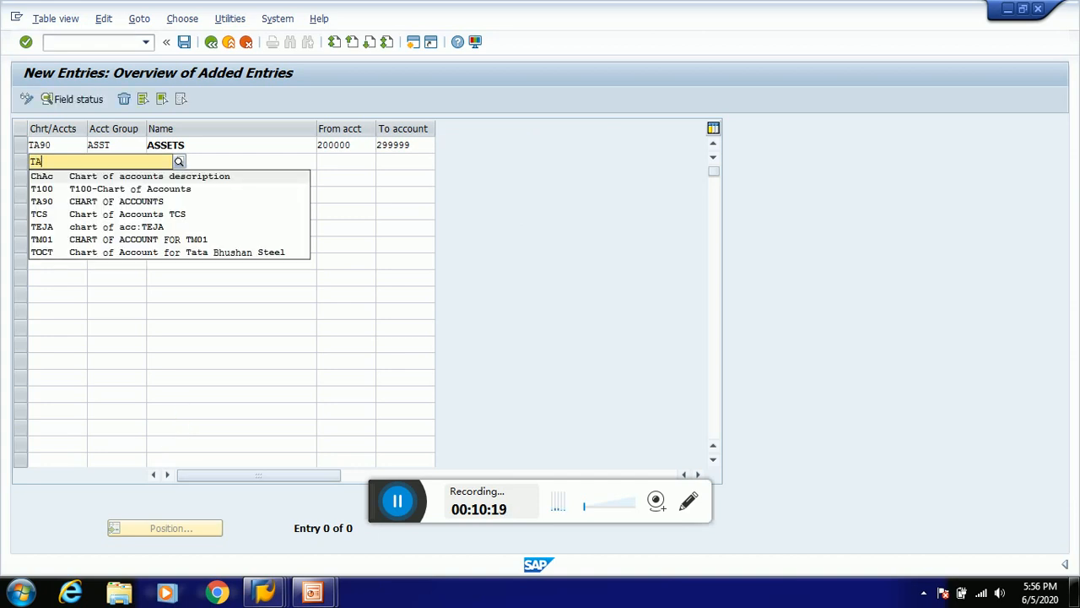
type("90")
key("Tab")
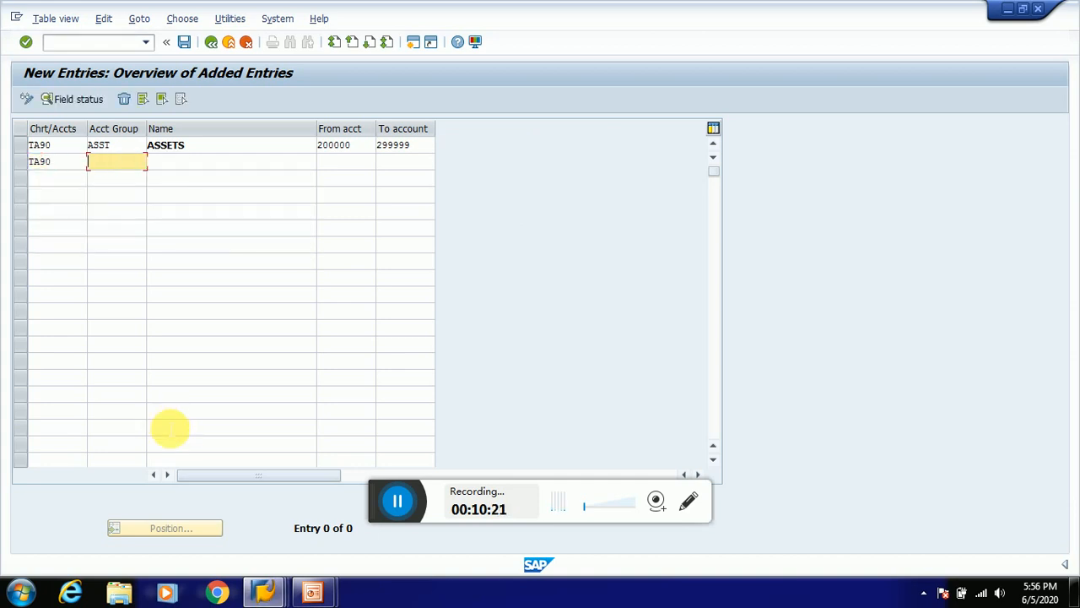
type("LIAB")
key("Tab")
type("LIA")
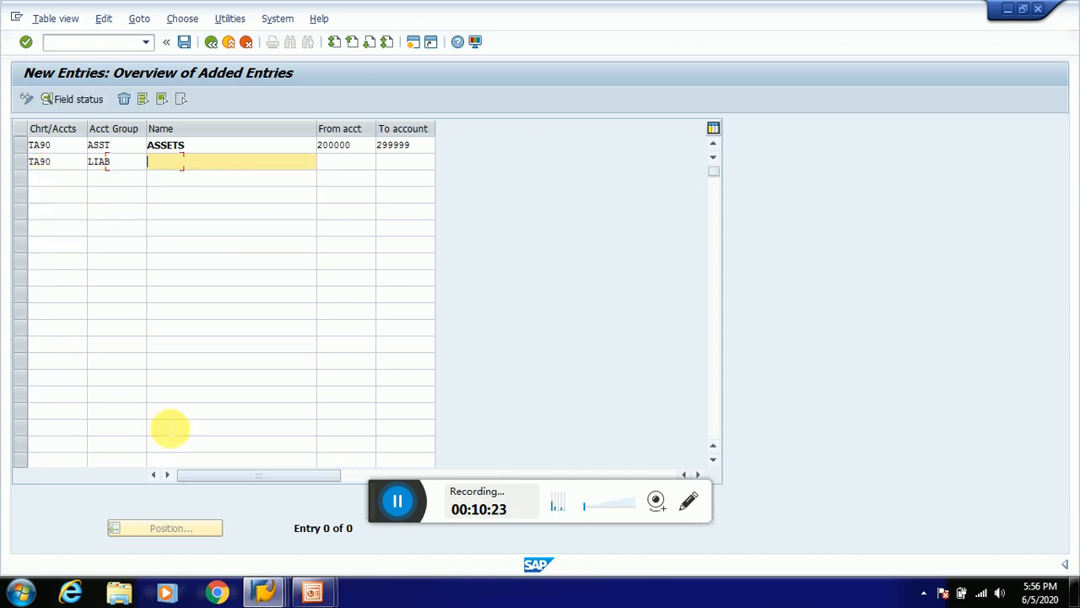
type("BILITIES")
key("Tab")
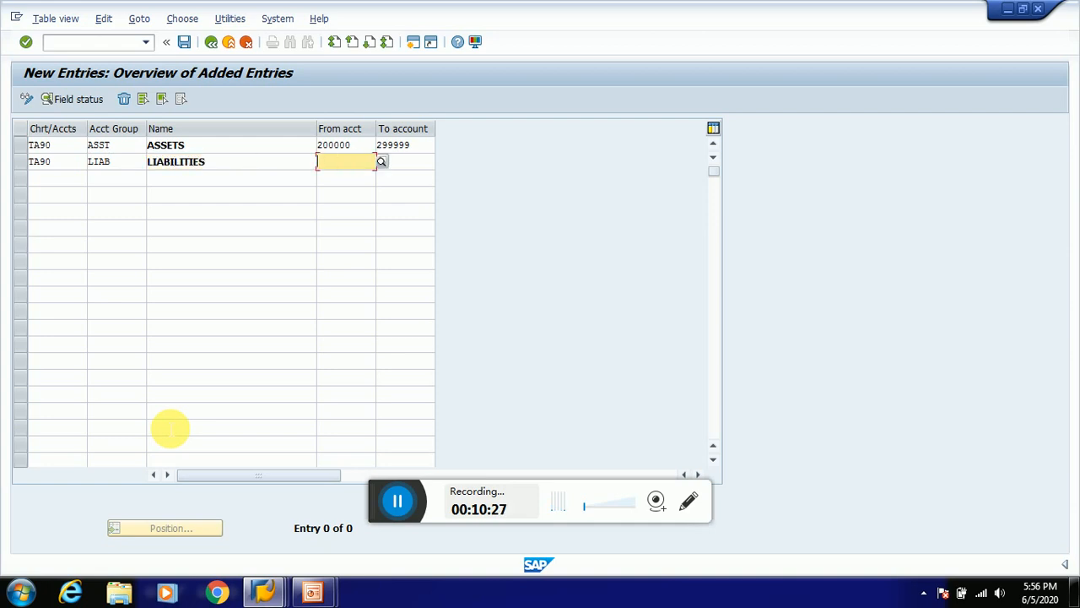
type("100000")
key("Tab")
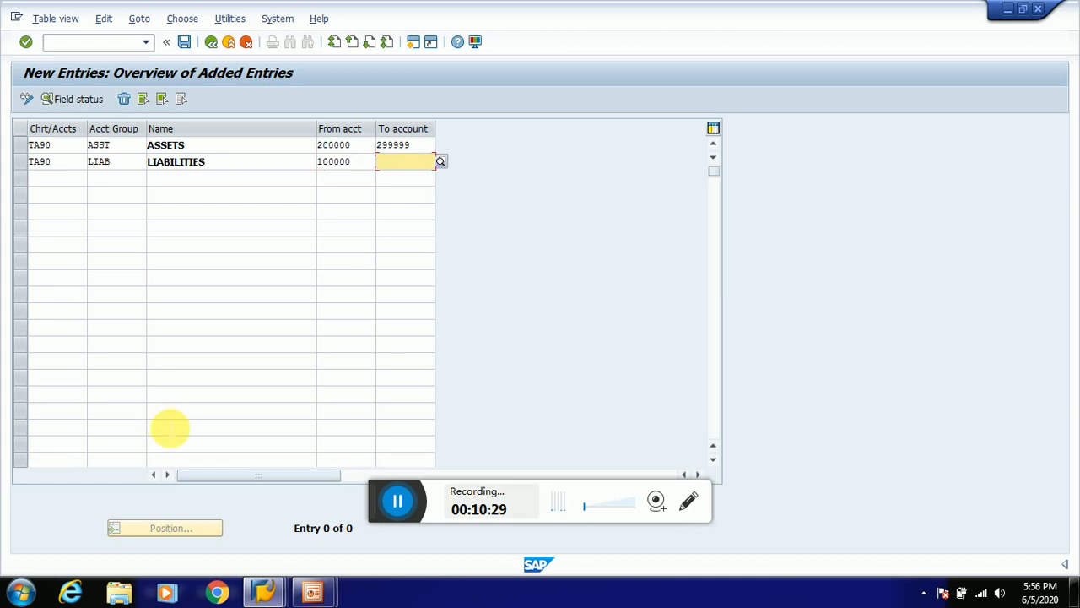
type("199999")
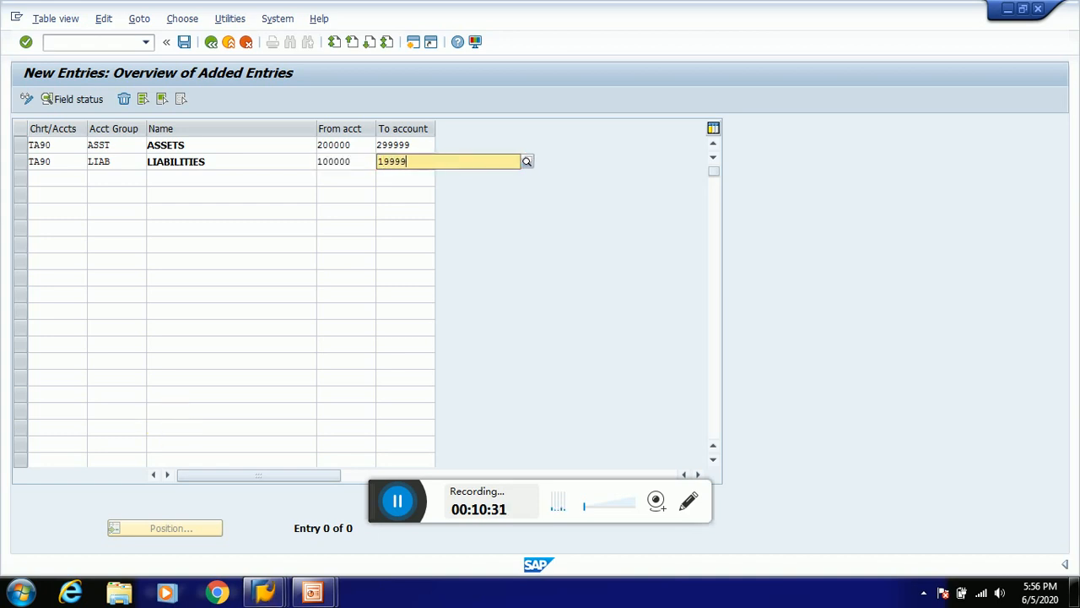
key("Tab")
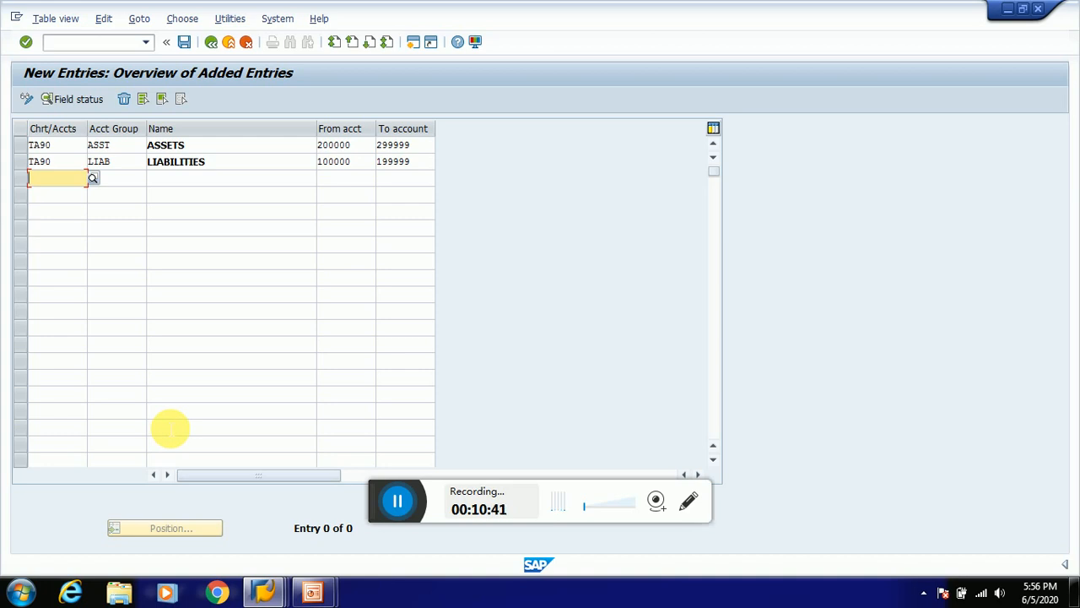
Fill the third row with chart of accounts TA90, account group EXPE, name EXPENSES and account range 400000 to 499999.
type("TA90")
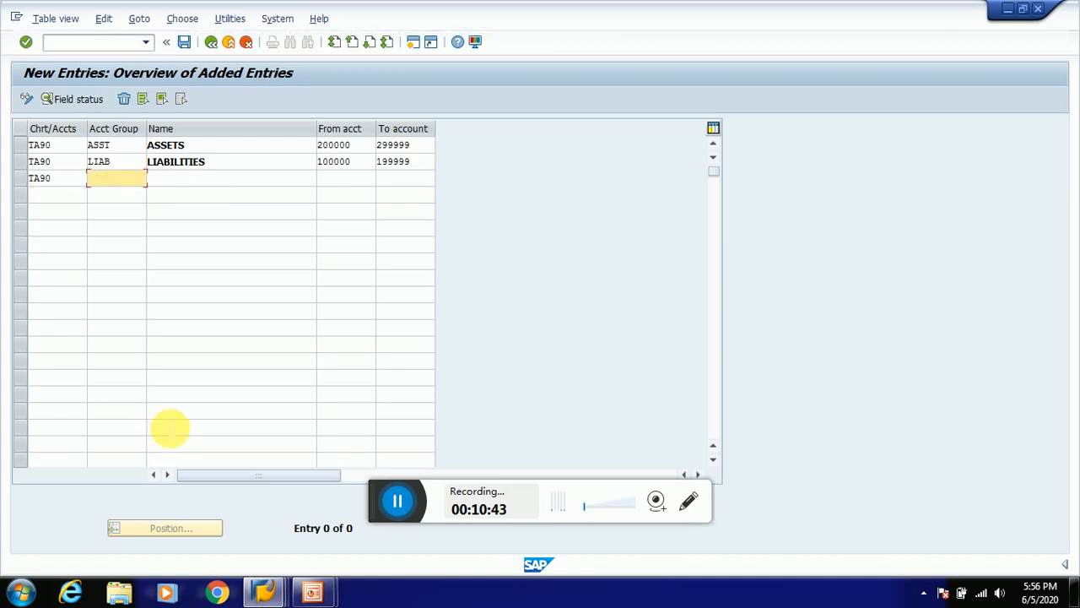
type("EXPE")
key("Tab")
type("EXPENSES")
key("Tab")
type("4")
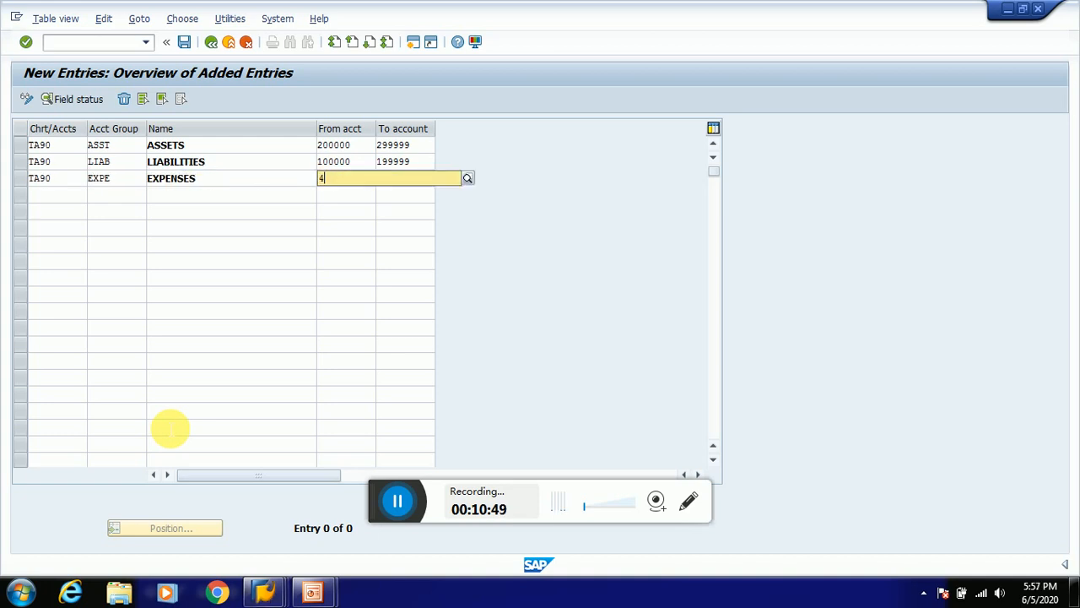
type("00000")
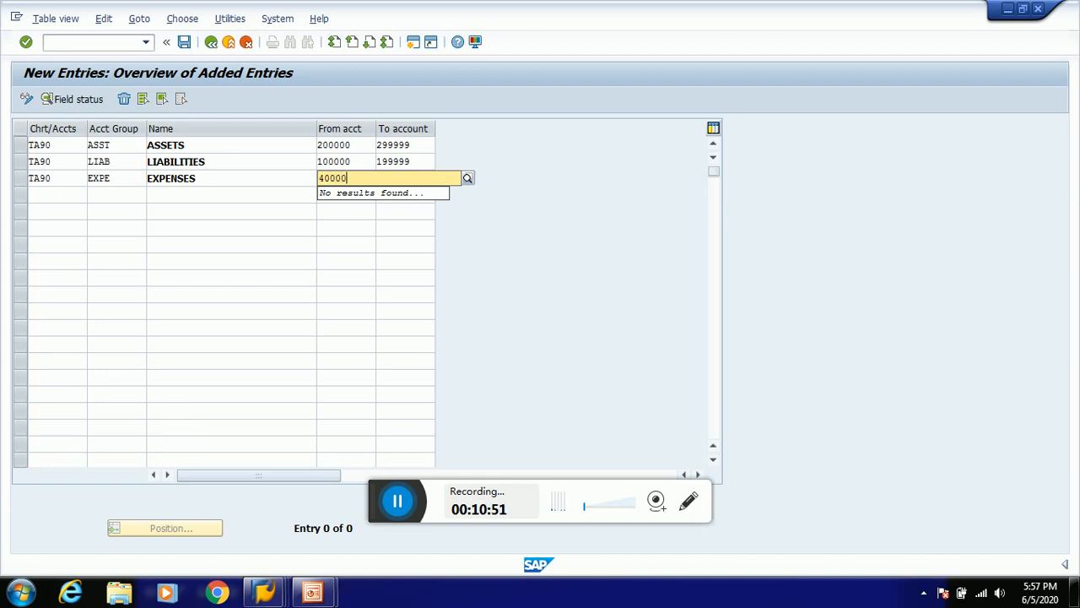
key("Tab")
type("499999")
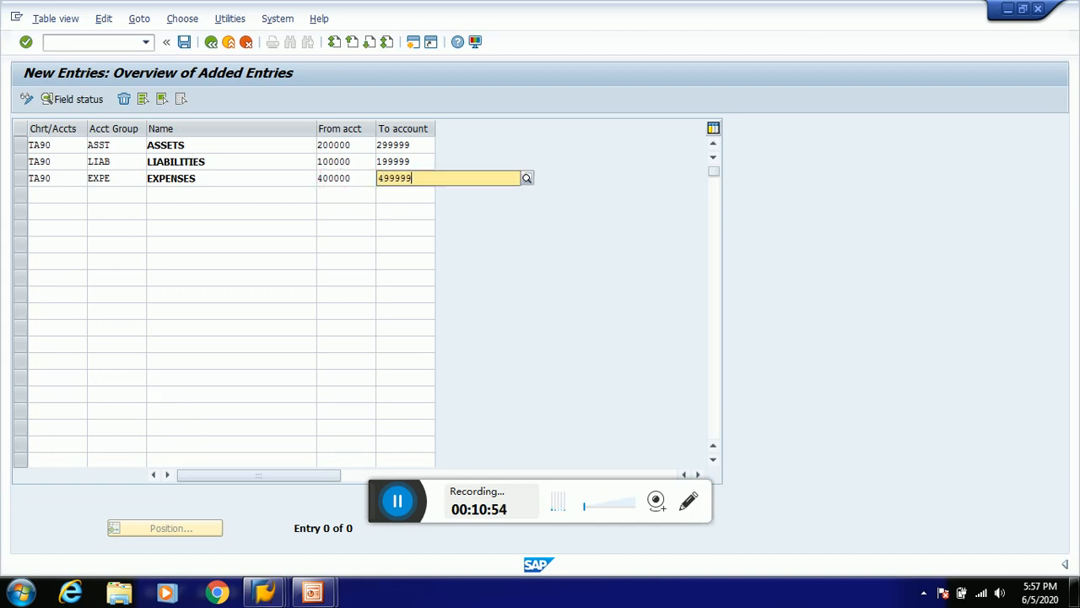
key("Tab")
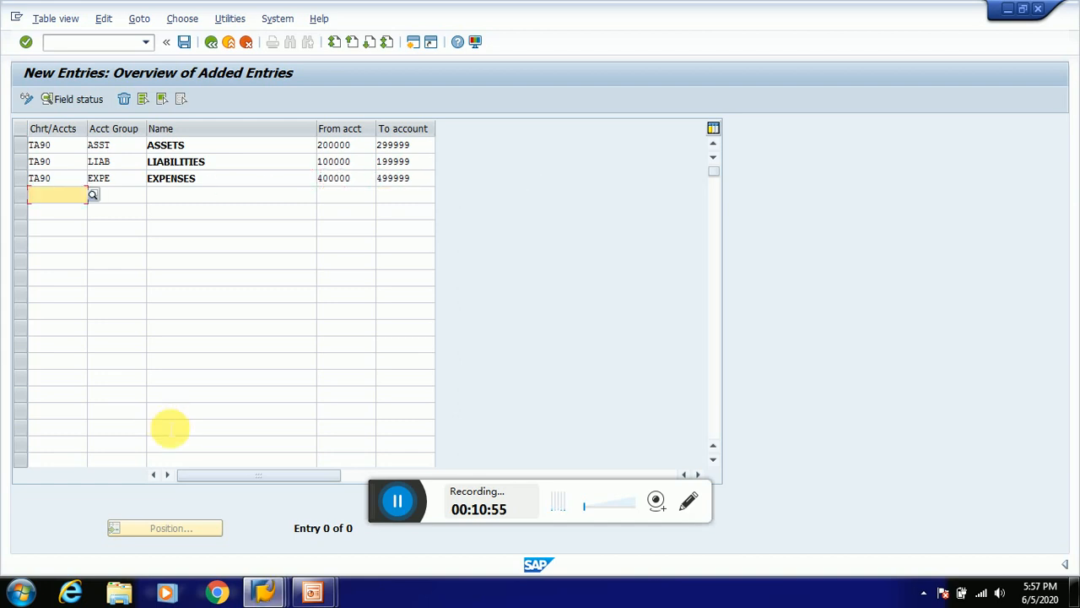
Fill the fourth row with chart of accounts TA90, account group INCO, name INCOME and account range 300000 to 399999.
type("TA90")
key("Tab")
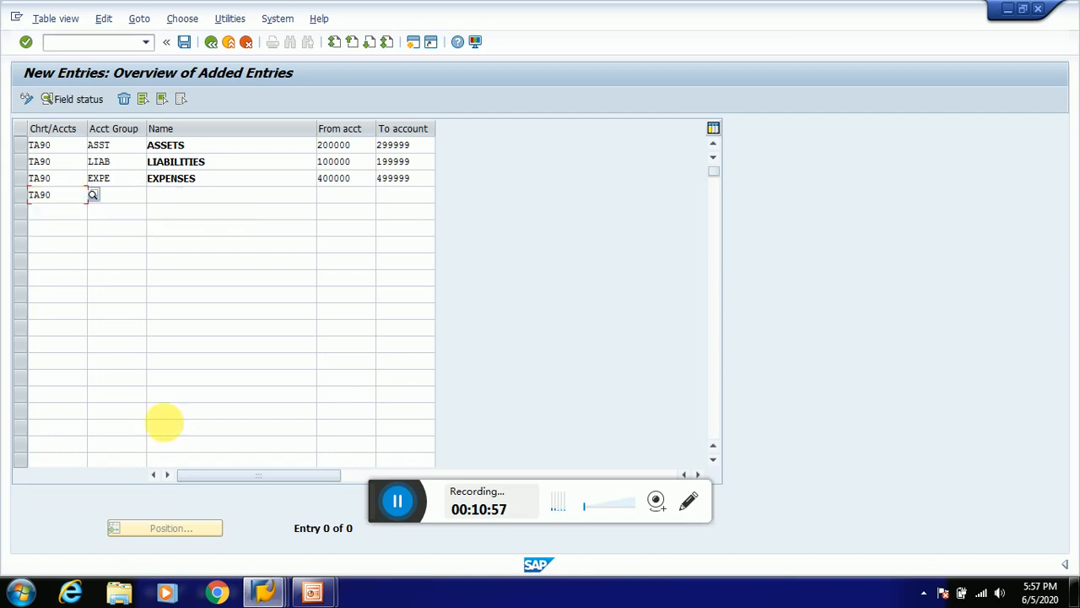
type("INCO")
key("Tab")
type("INCOME")
key("Tab")
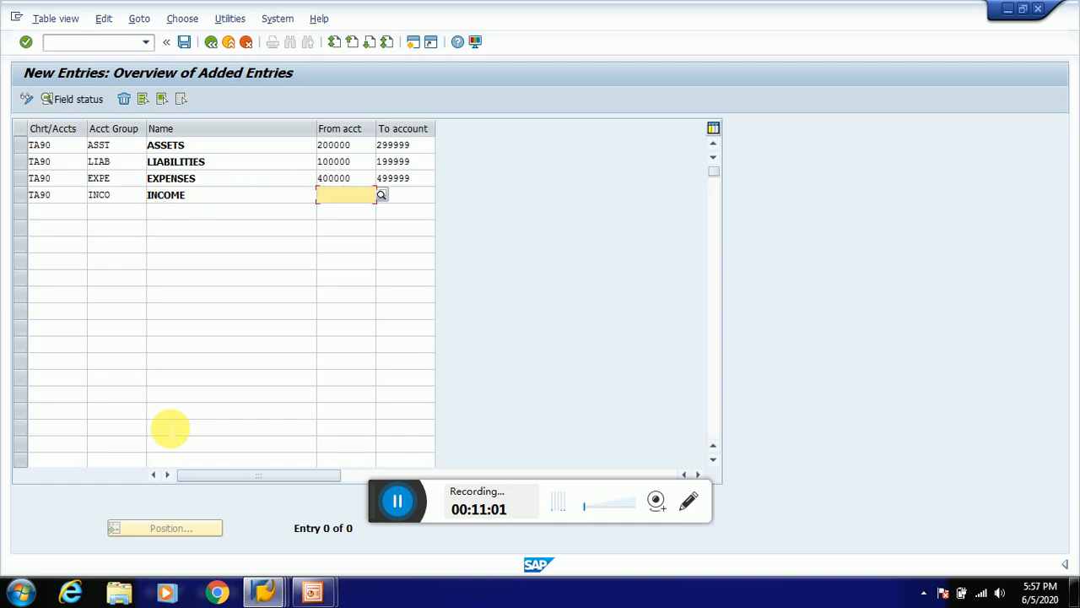
type("300000")
key("Tab")
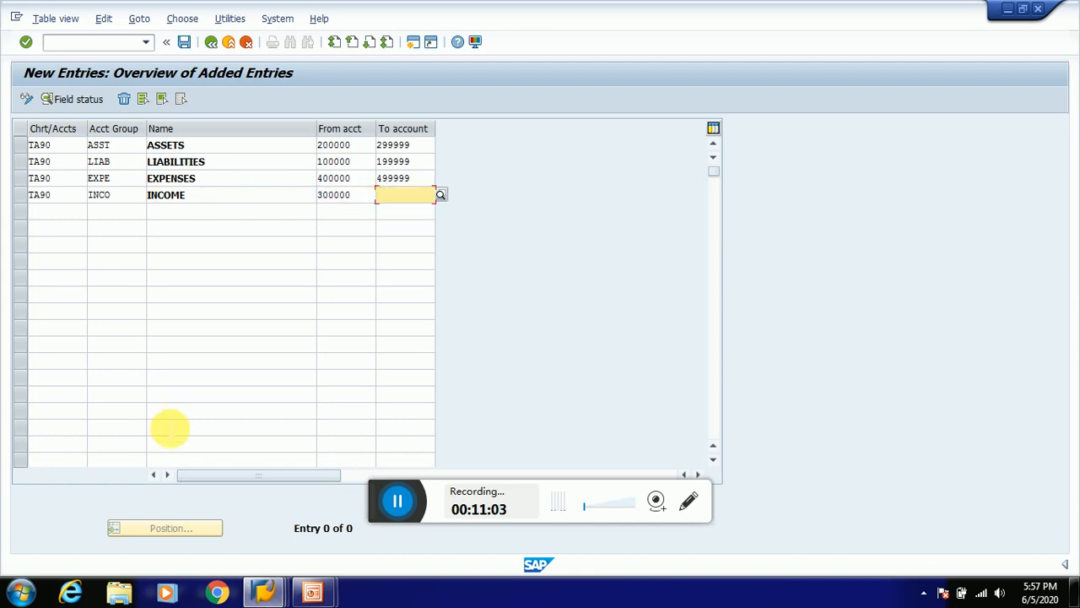
type("399999")
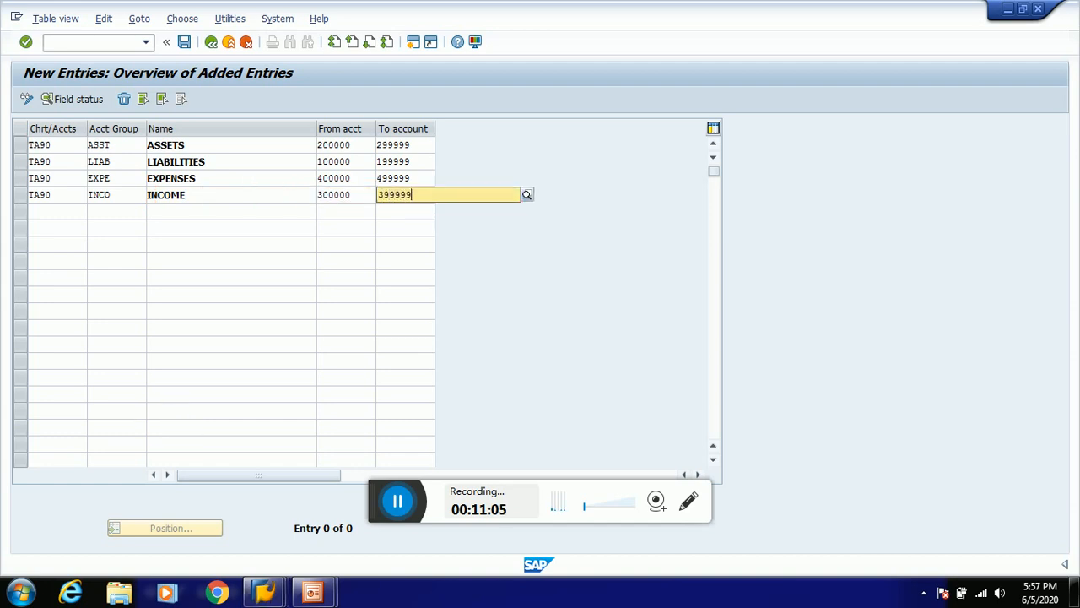
Validate the new account group entries and save them to the customizing request FI - COM CODE - TA90.
key("Return")
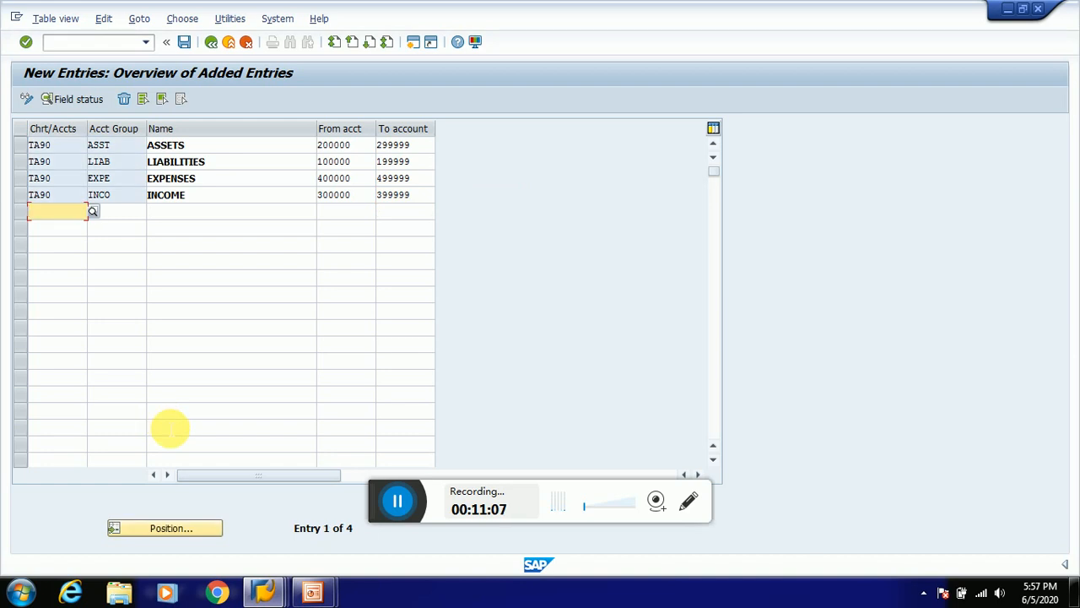
left_click(184, 44)
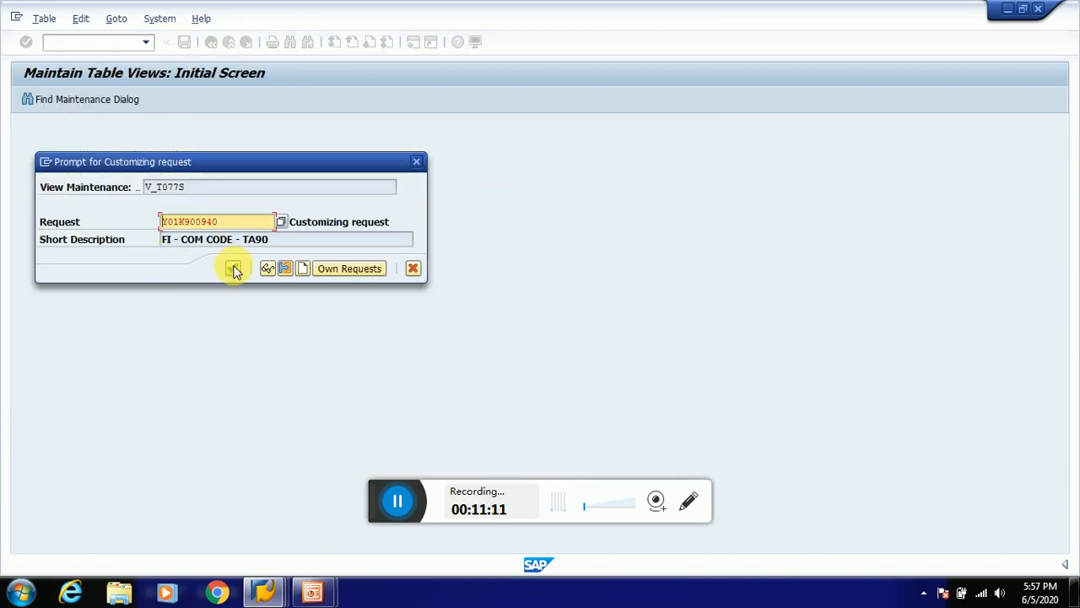
left_click(233, 267)
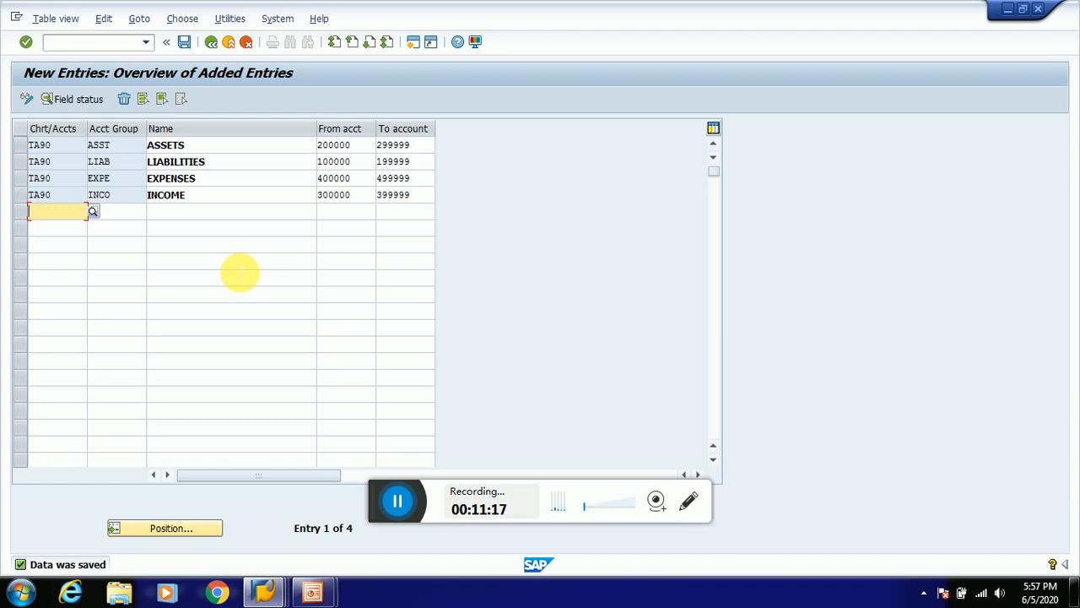
Switch to the PowerPoint slide show and advance to the slide on defining the retained earnings account.
left_click(313, 592)
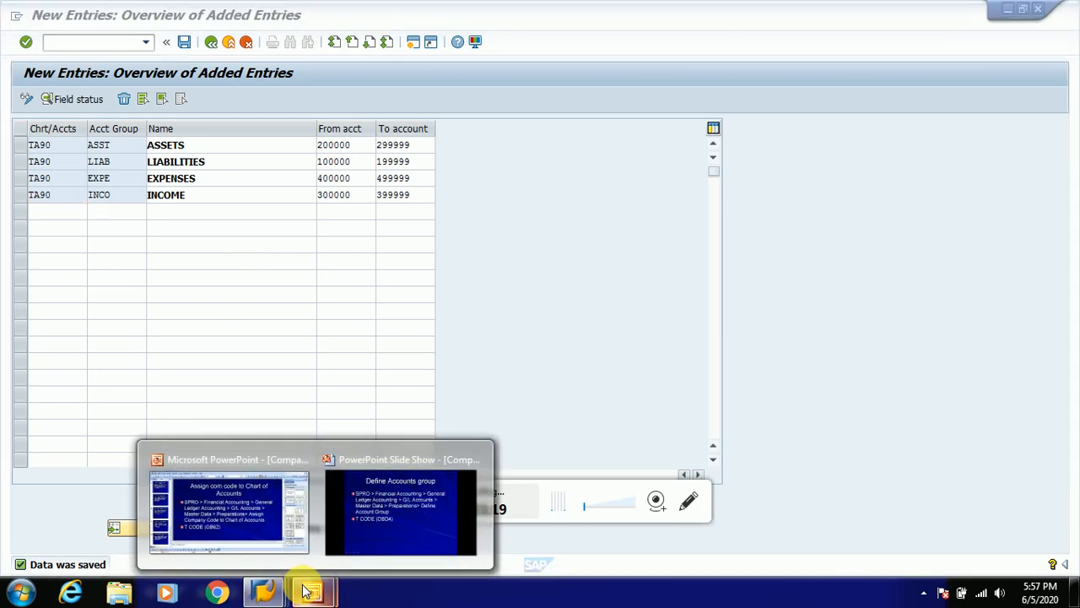
left_click(375, 530)
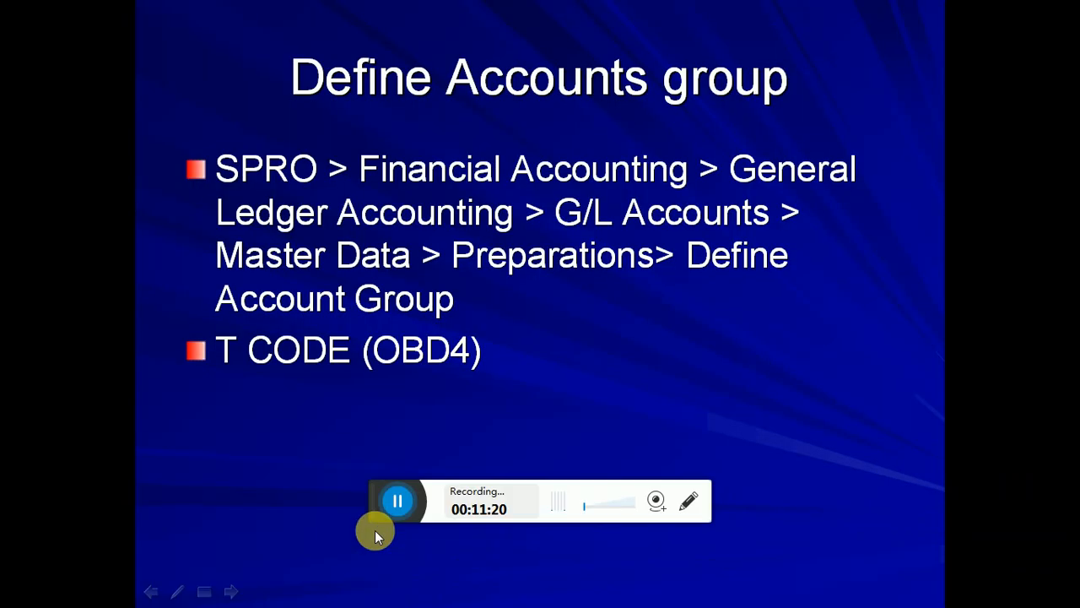
left_click(521, 340)
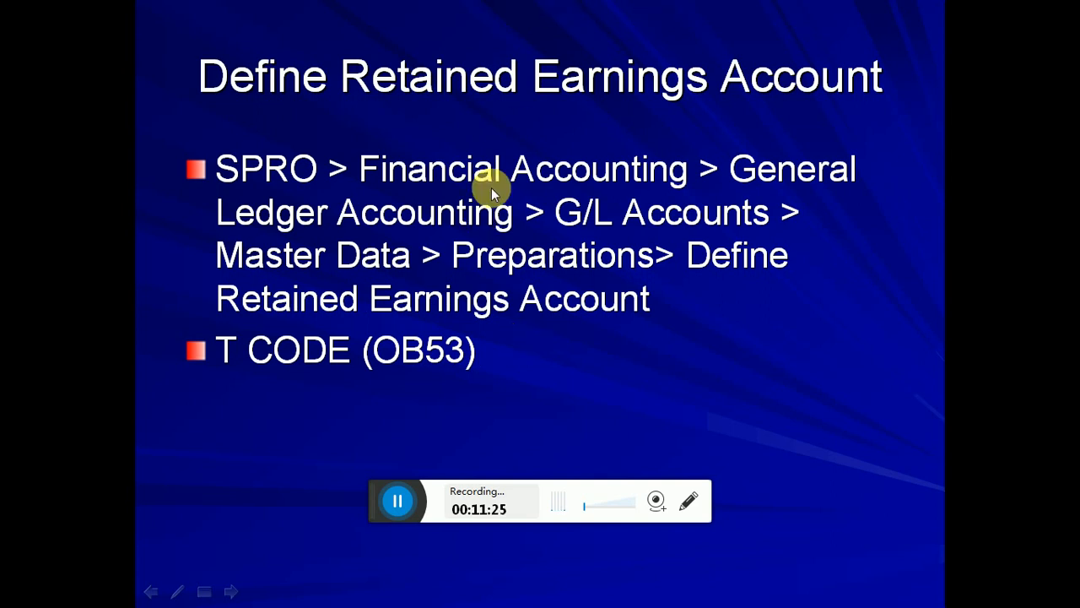
Return to SAP, leave the G/L account groups view and execute Define Retained Earnings Account in the IMG.
key("alt+Tab")
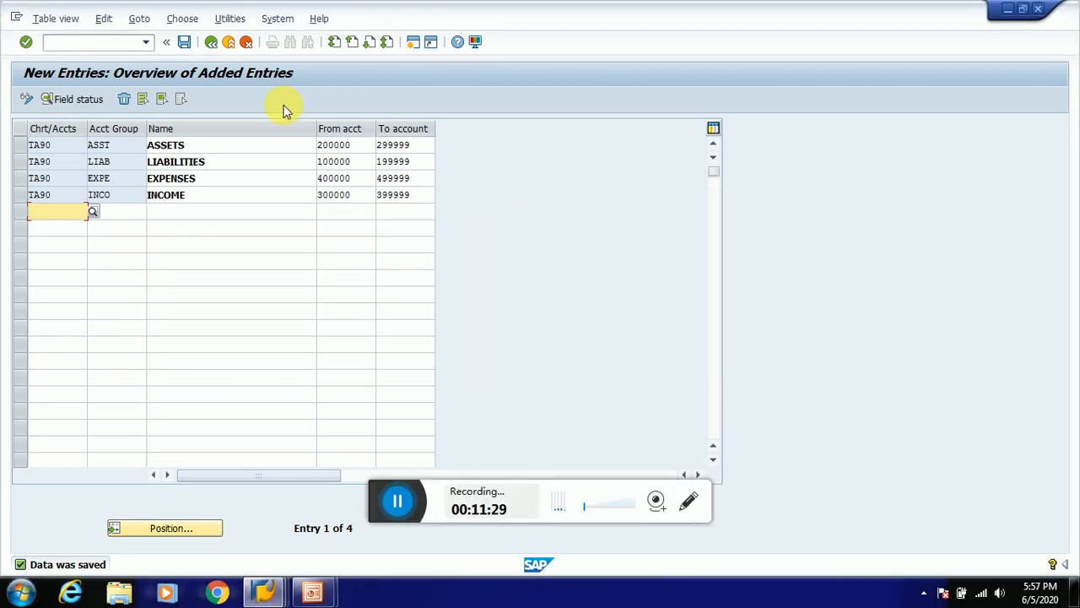
left_click(215, 42)
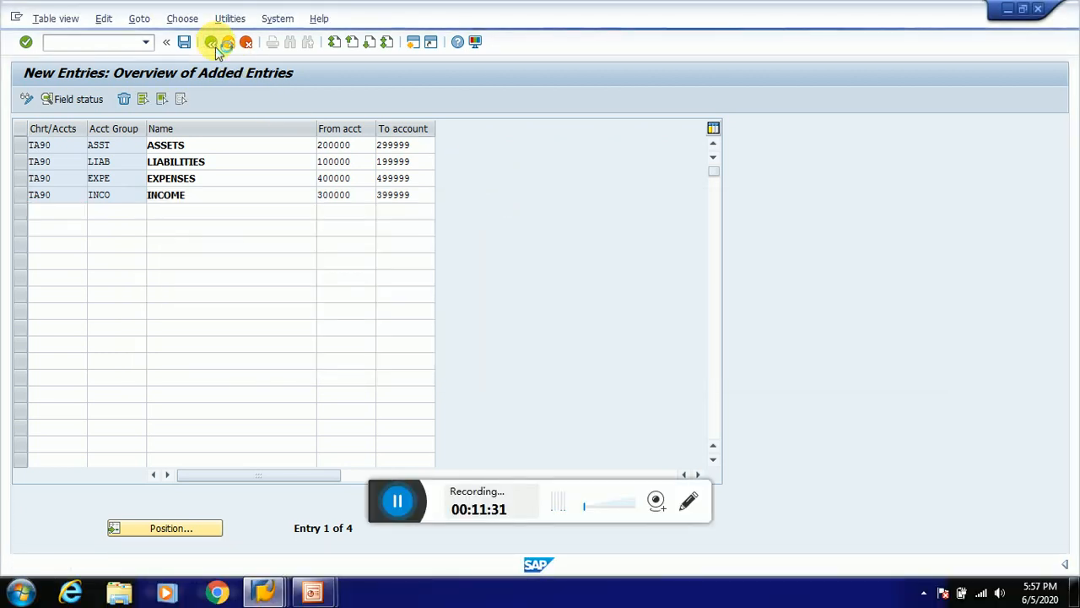
left_click(215, 43)
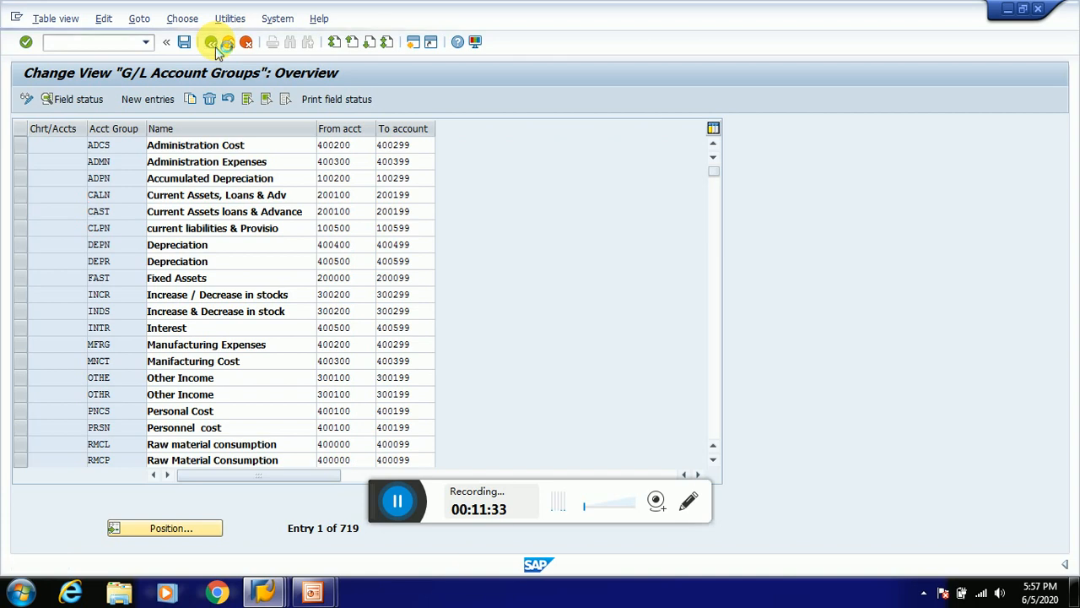
left_click(172, 484)
left_click(150, 485)
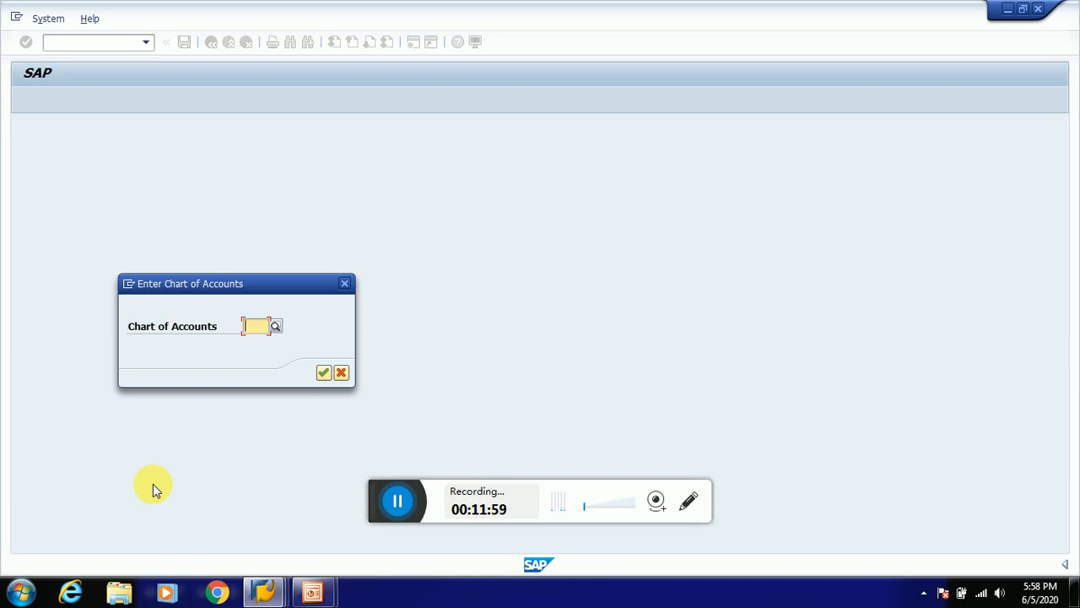
Choose chart of accounts TA90 for the retained earnings account configuration.
type("TA")
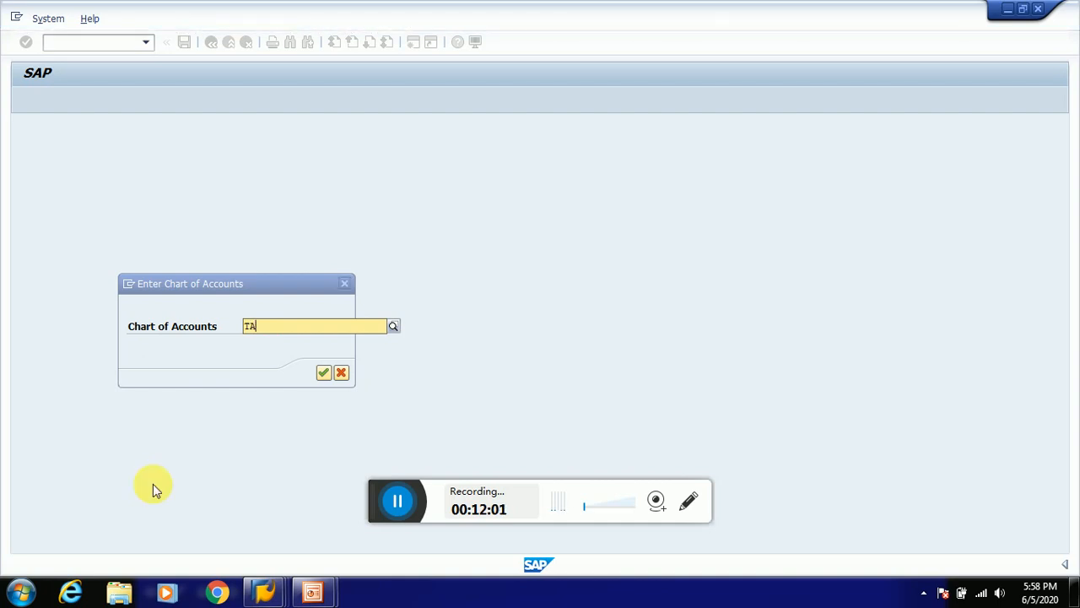
type("90")
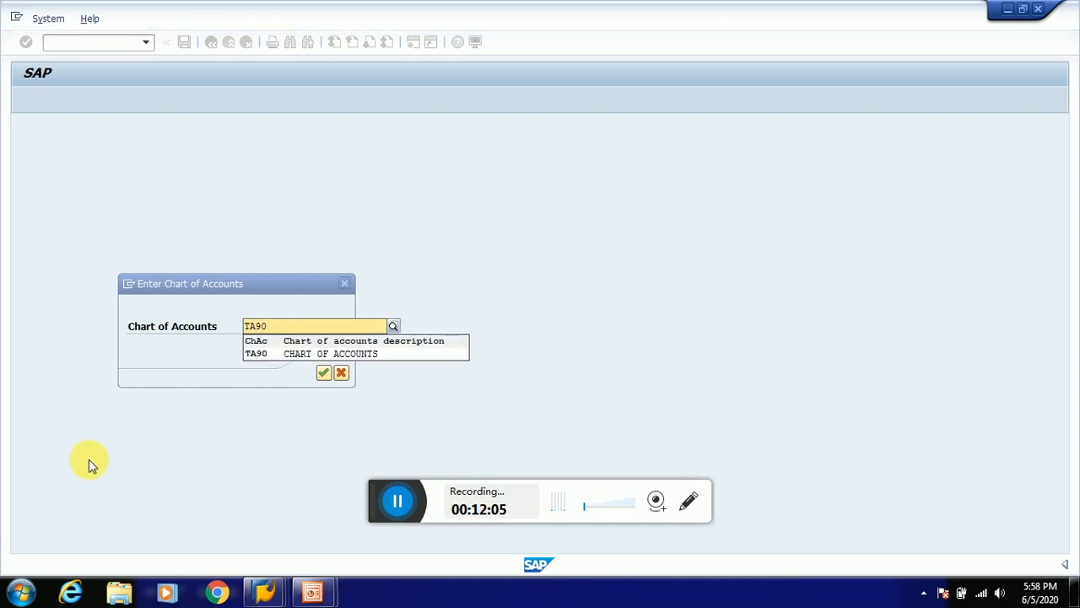
left_click(258, 354)
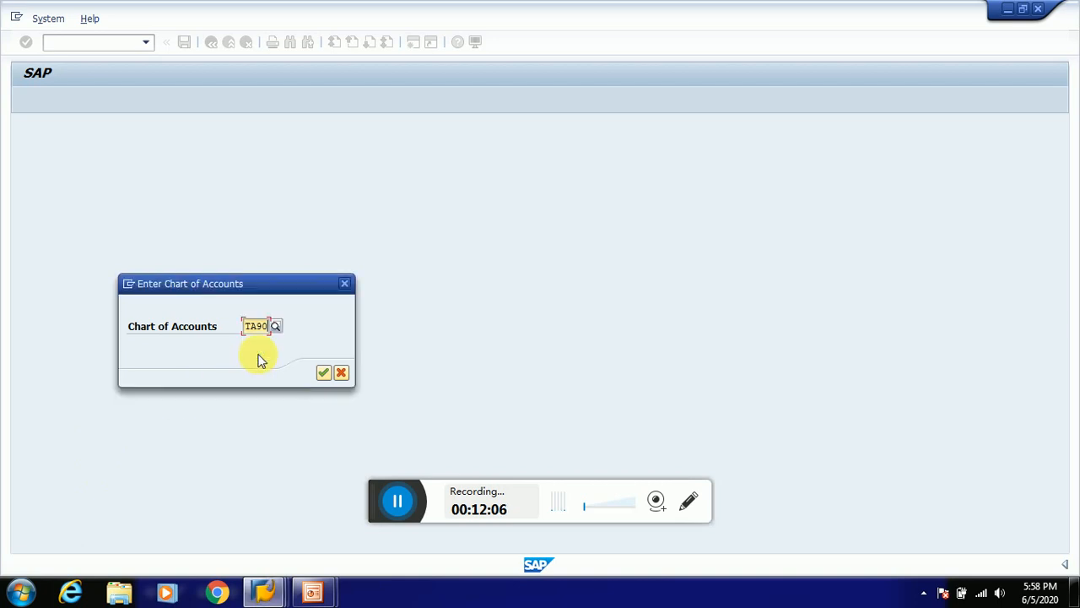
left_click(324, 373)
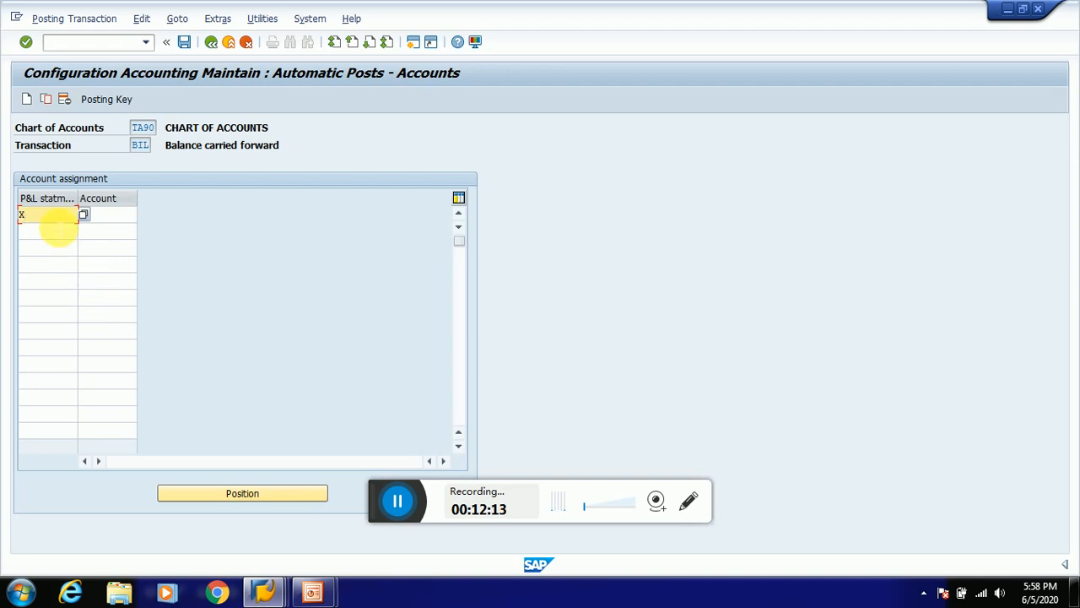
Enter P&L statement account type X for the balance carried forward and save it to the customizing request FI - COM CODE - TA90.
key("Return")
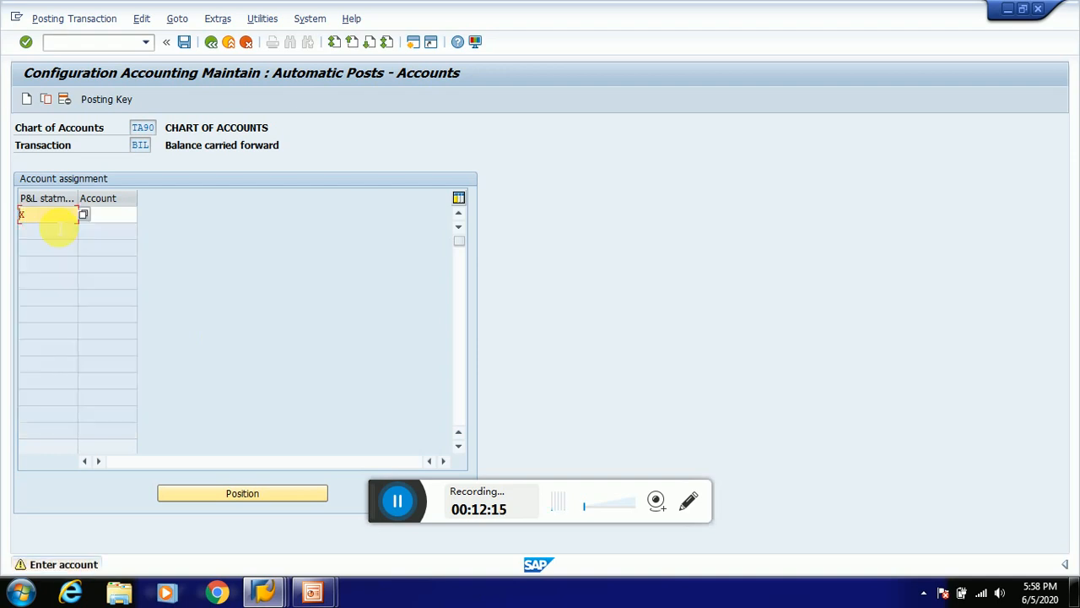
left_click(52, 221)
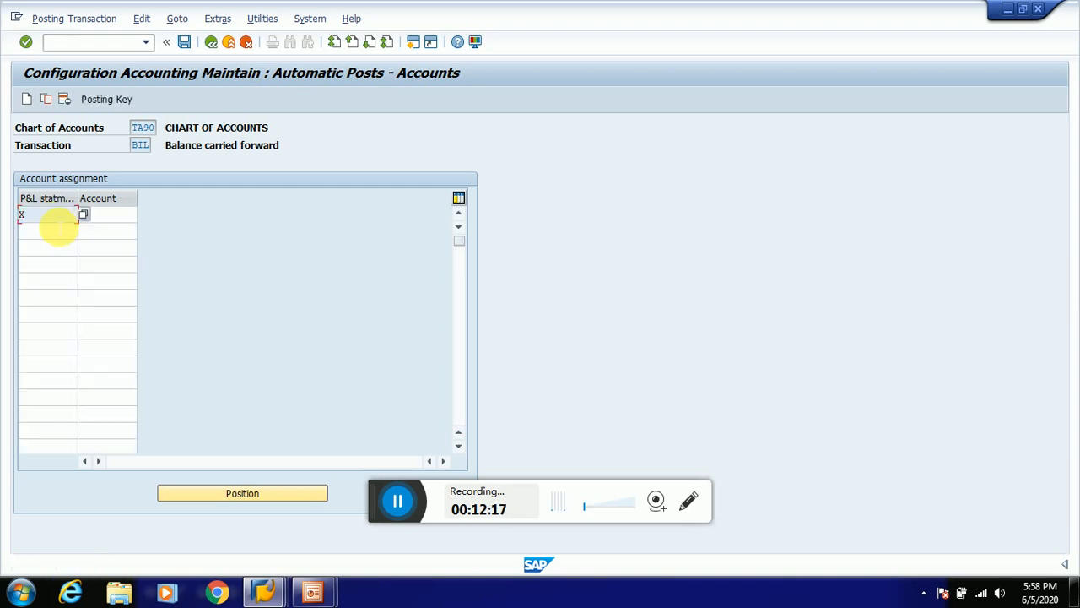
left_click(185, 42)
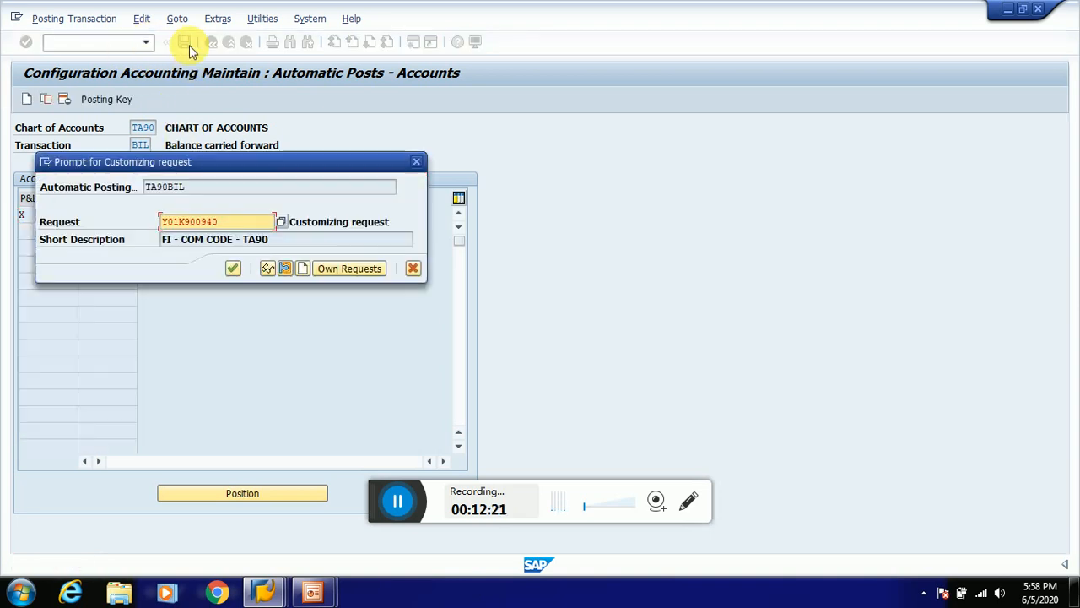
left_click(233, 268)
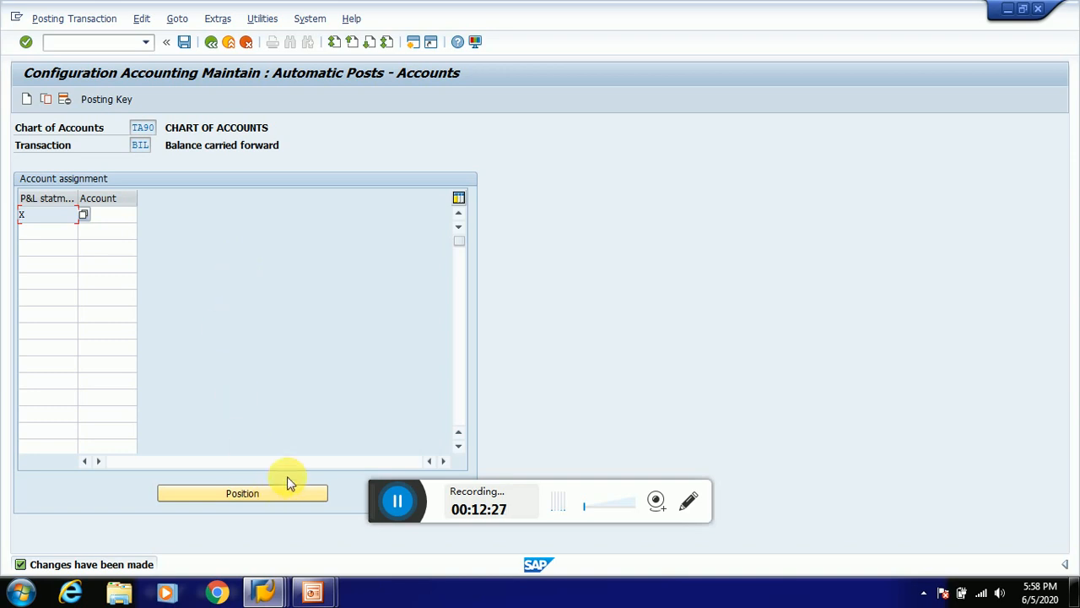
Switch to the PowerPoint slide show and advance to the slide on defining field status variants.
mouse_move(313, 594)
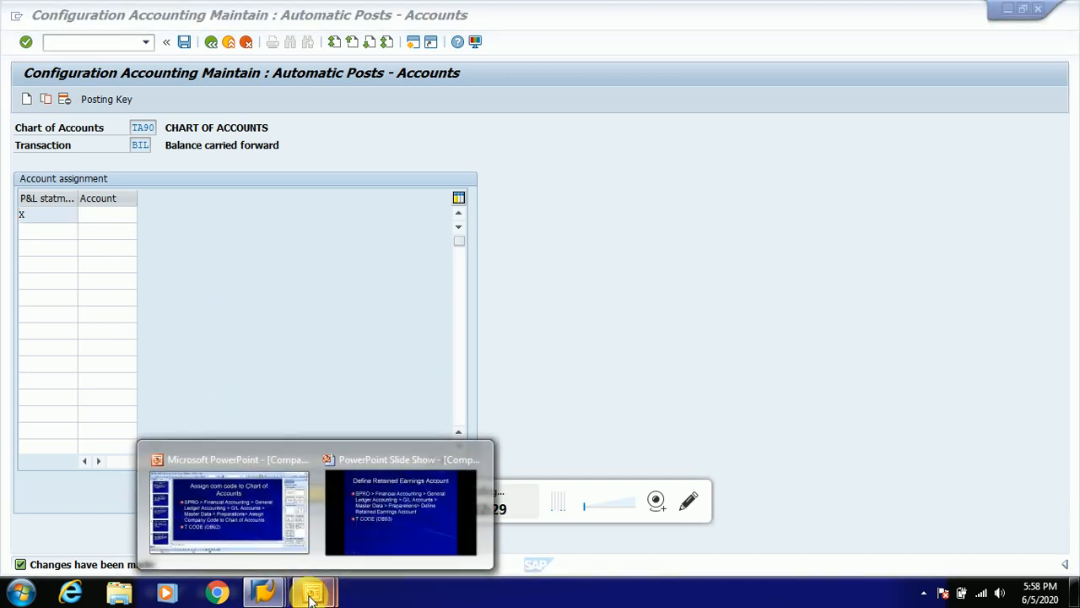
left_click(370, 529)
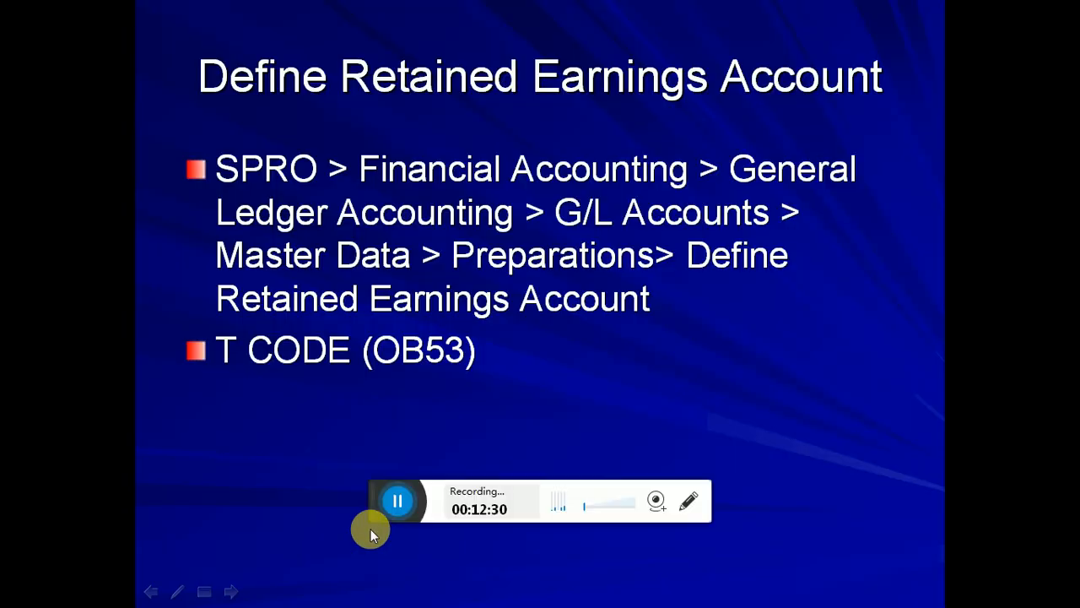
left_click(547, 357)
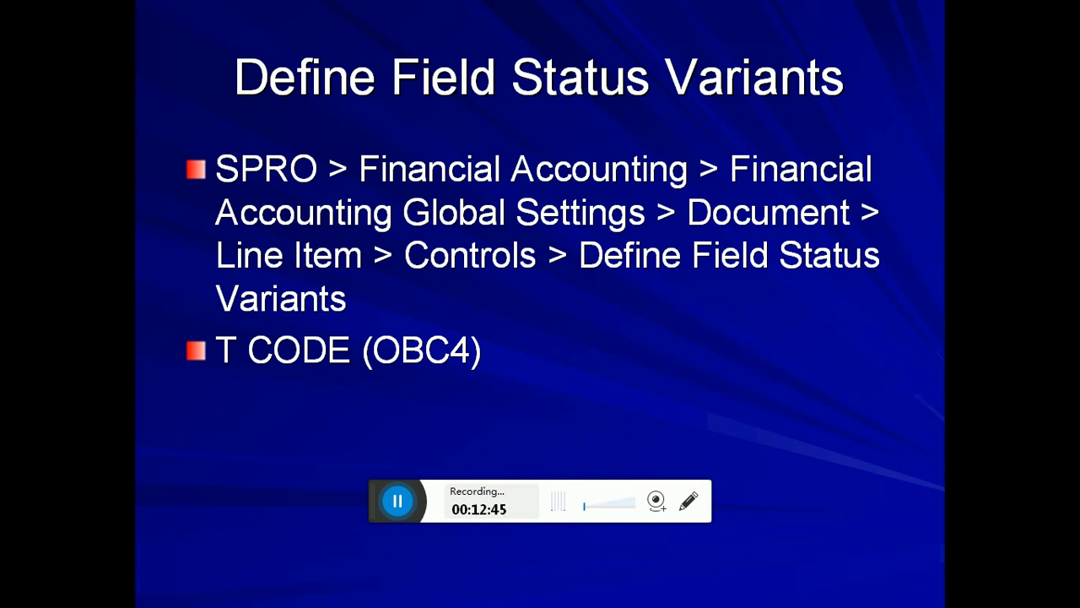
Return to the SAP session showing the chart of accounts assignment, leave that view and open the SAP Reference IMG through transaction SPRO.
key("alt+Tab")
key("alt+Tab")
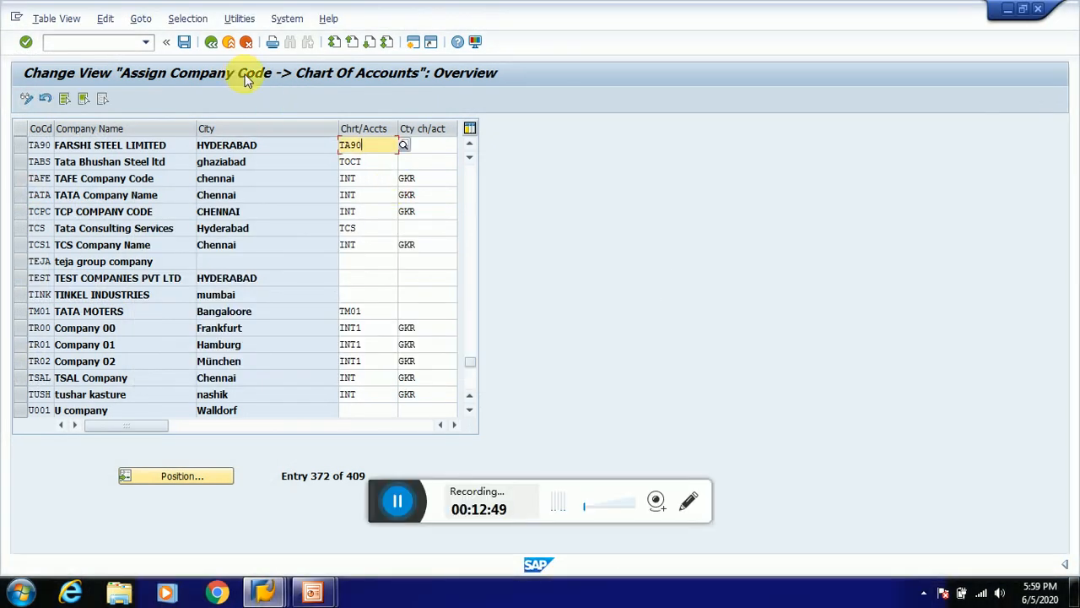
left_click(212, 42)
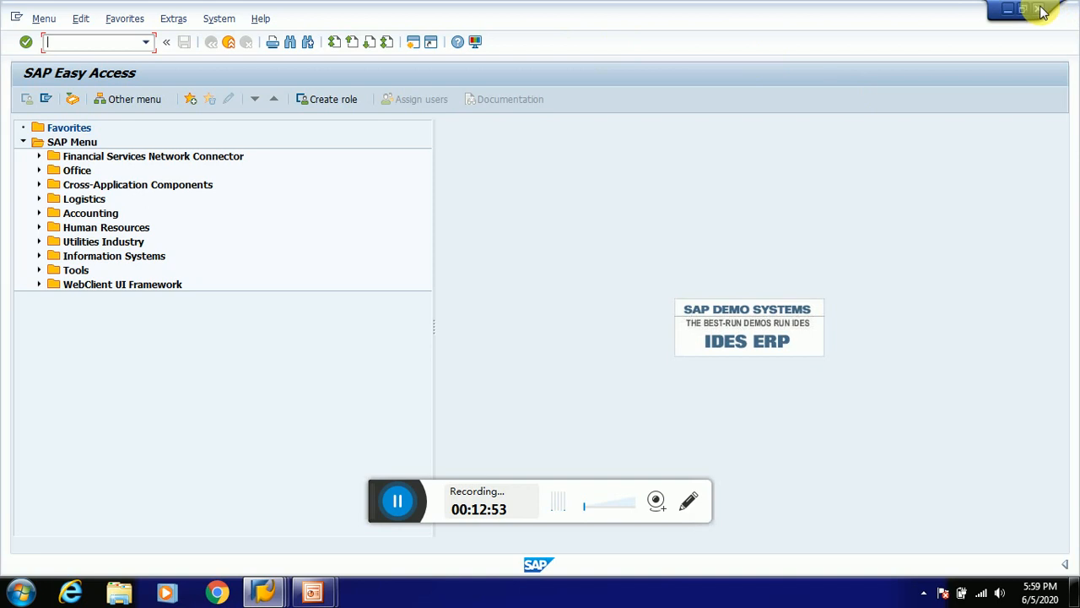
type("SPRO")
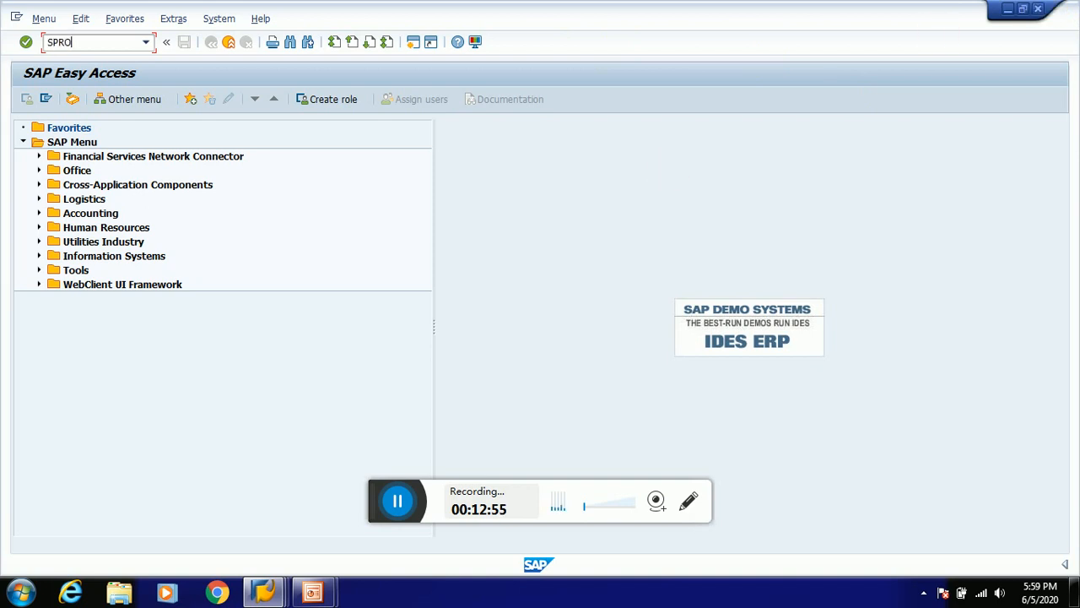
key("Return")
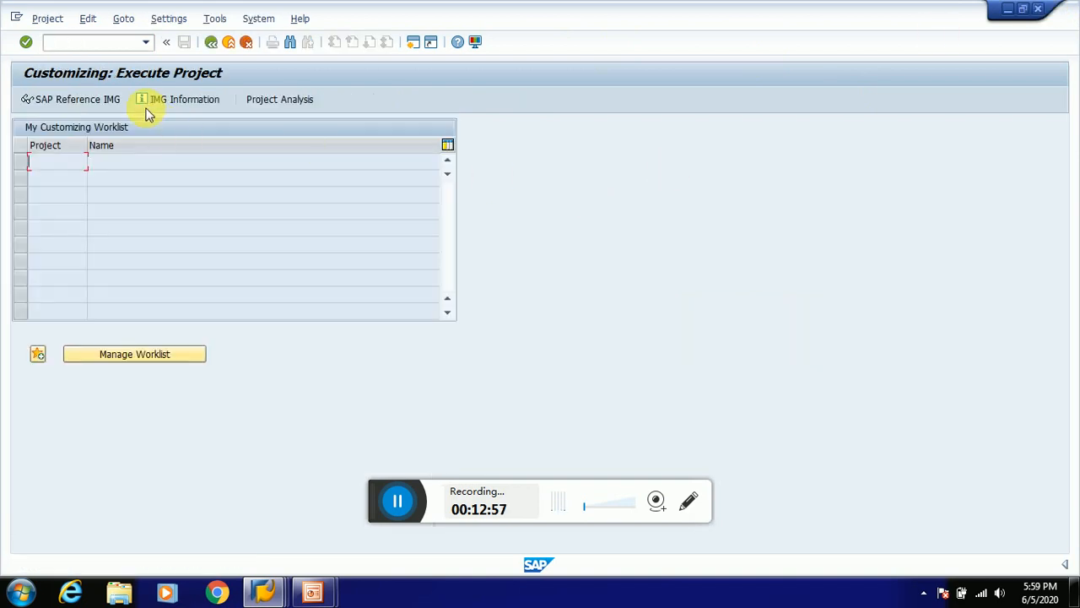
left_click(93, 108)
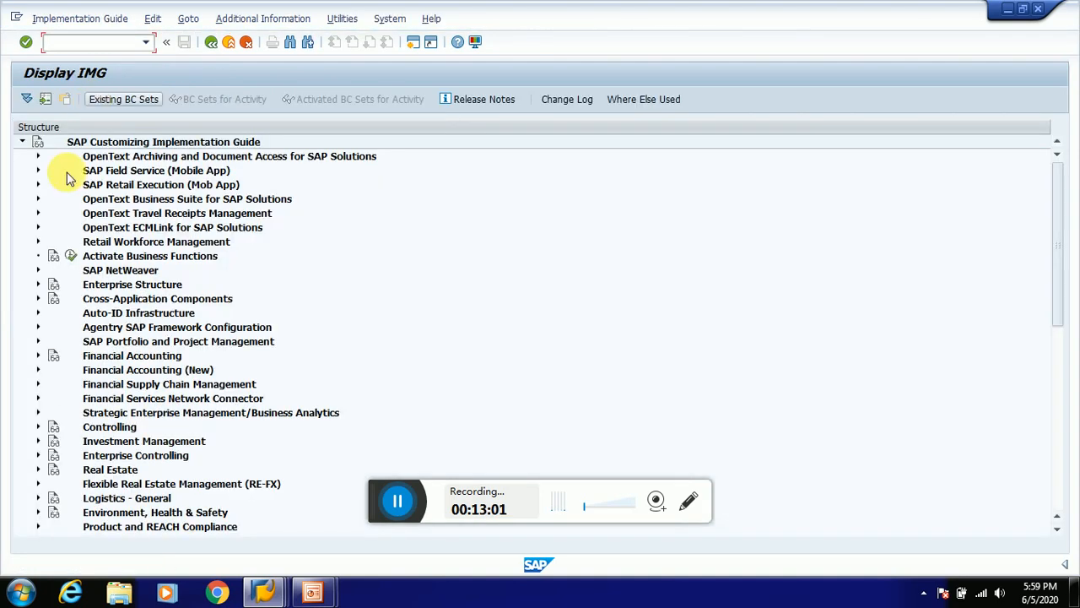
Execute Define Field Status Variants under Financial Accounting > Financial Accounting Global Settings > Document > Line Item > Controls.
left_click(146, 358)
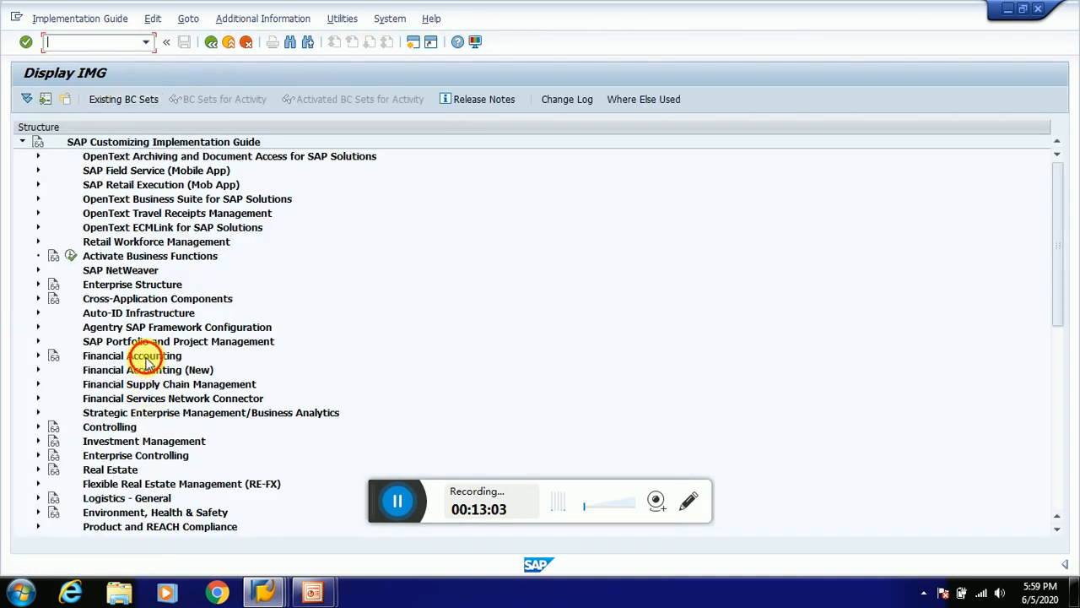
double_click(146, 357)
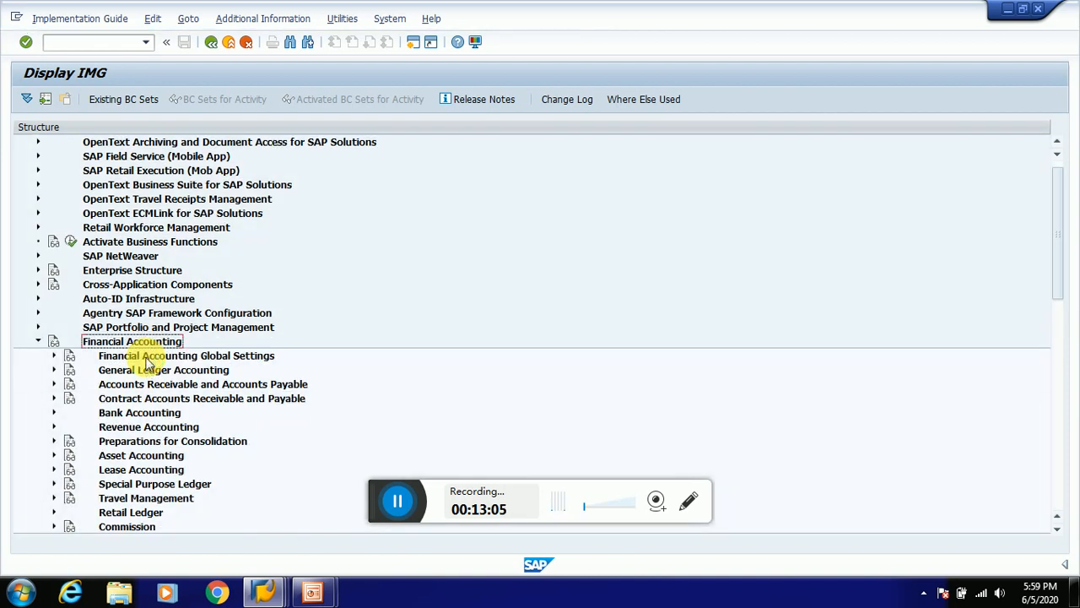
left_click(148, 357)
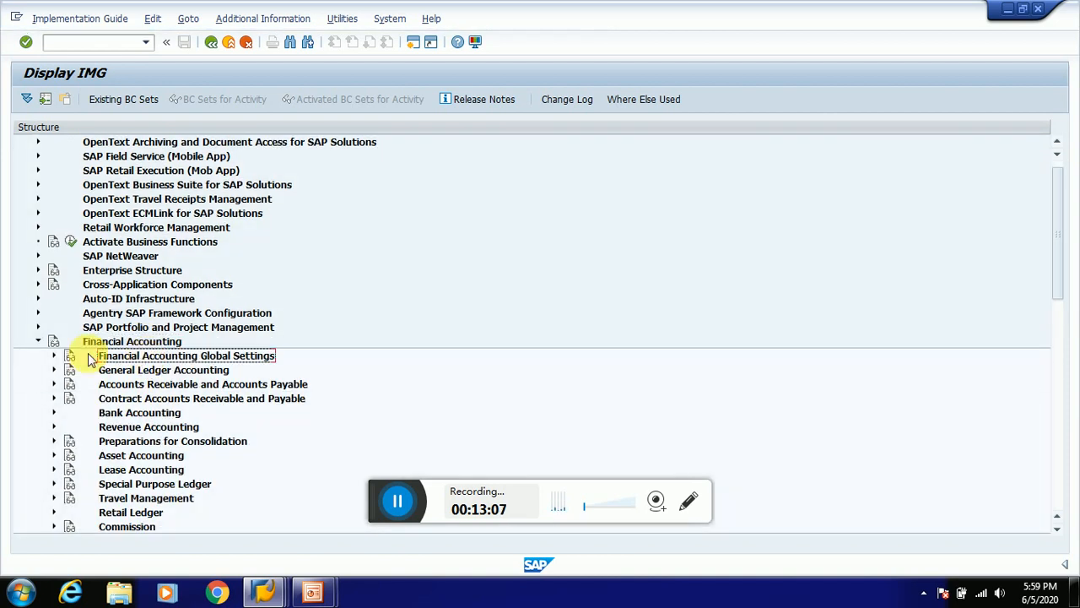
left_click(53, 355)
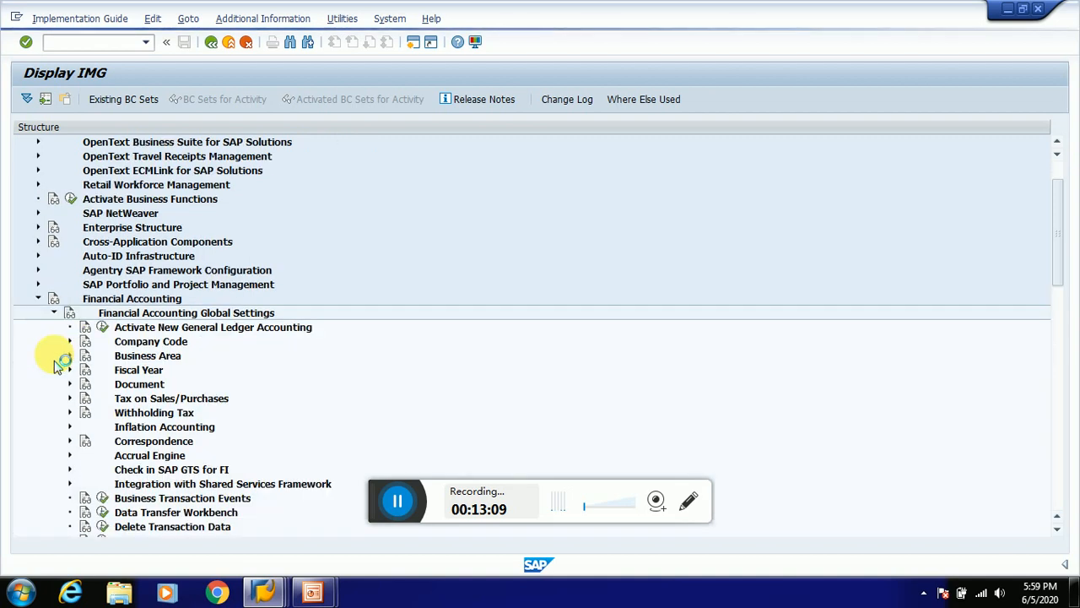
left_click(139, 385)
left_click(70, 385)
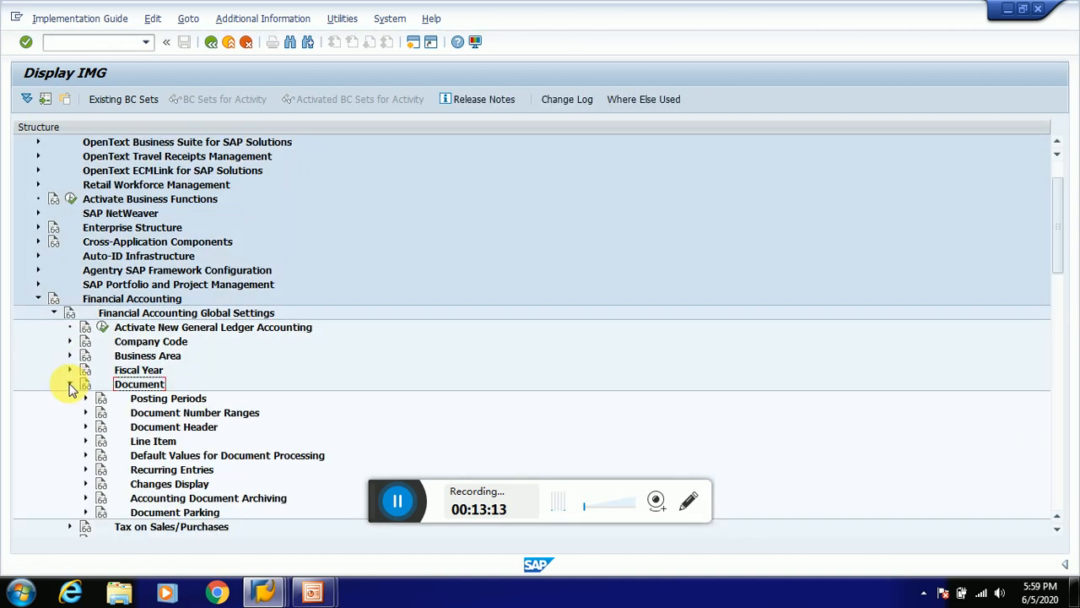
left_click(86, 442)
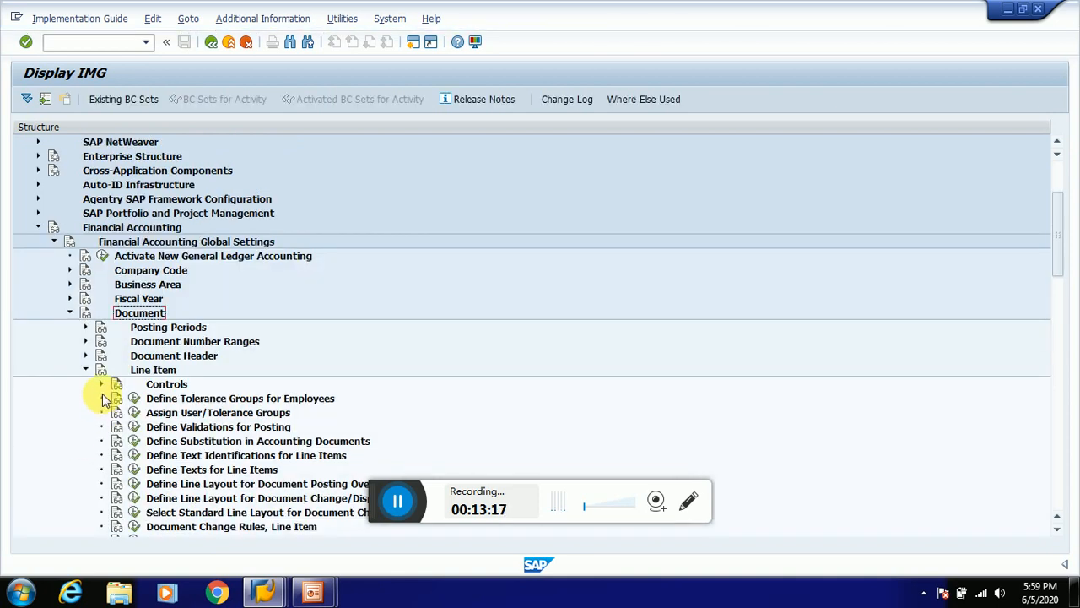
left_click(102, 385)
left_click(190, 413)
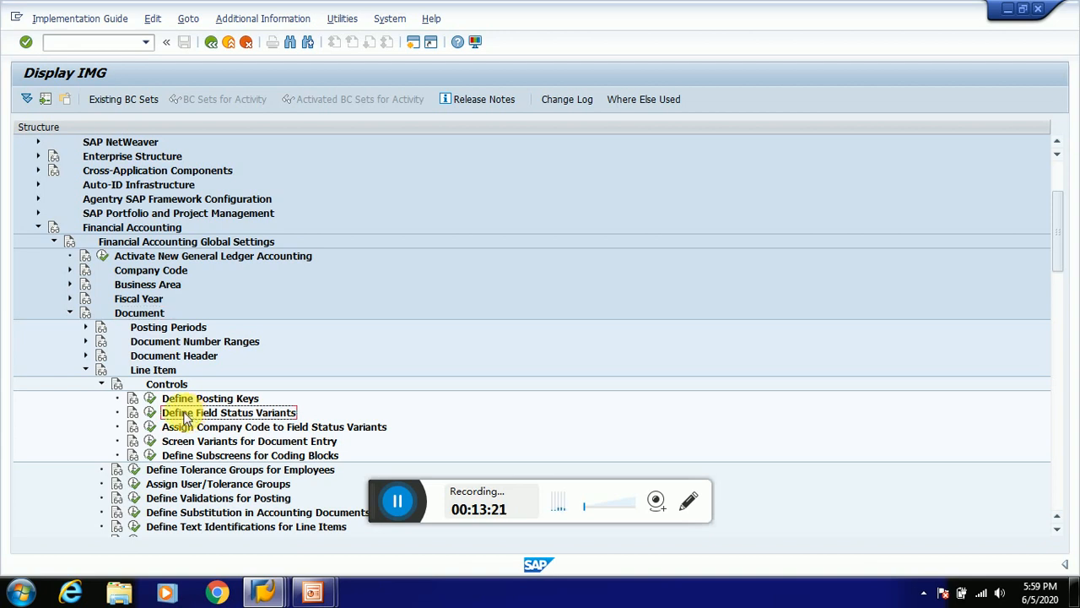
left_click(148, 412)
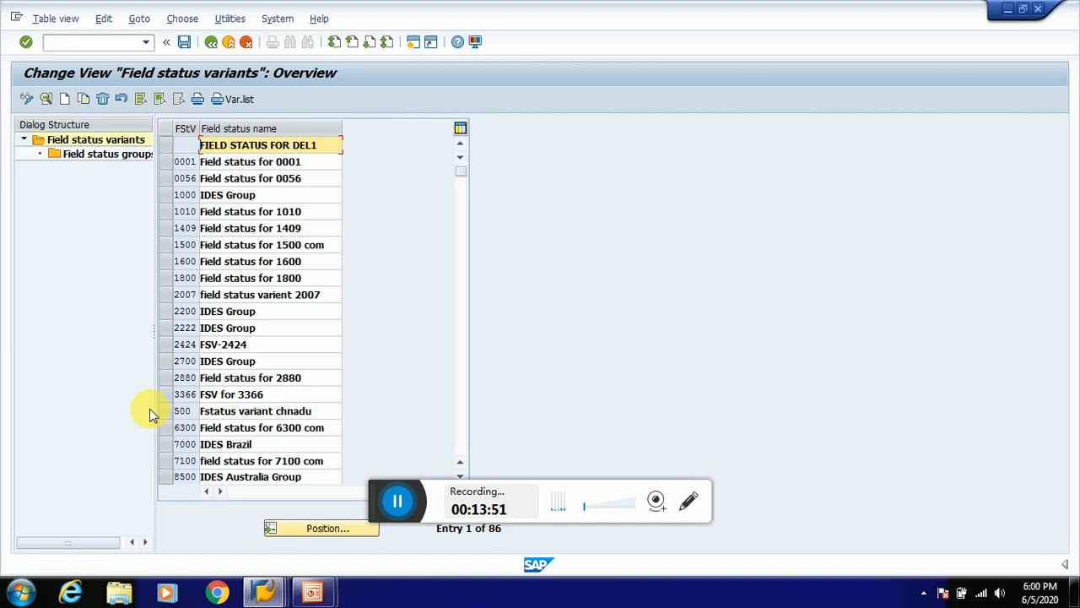
Copy field status variant 0001 as variant TA90 with the name Field status for TA90.
left_click(164, 162)
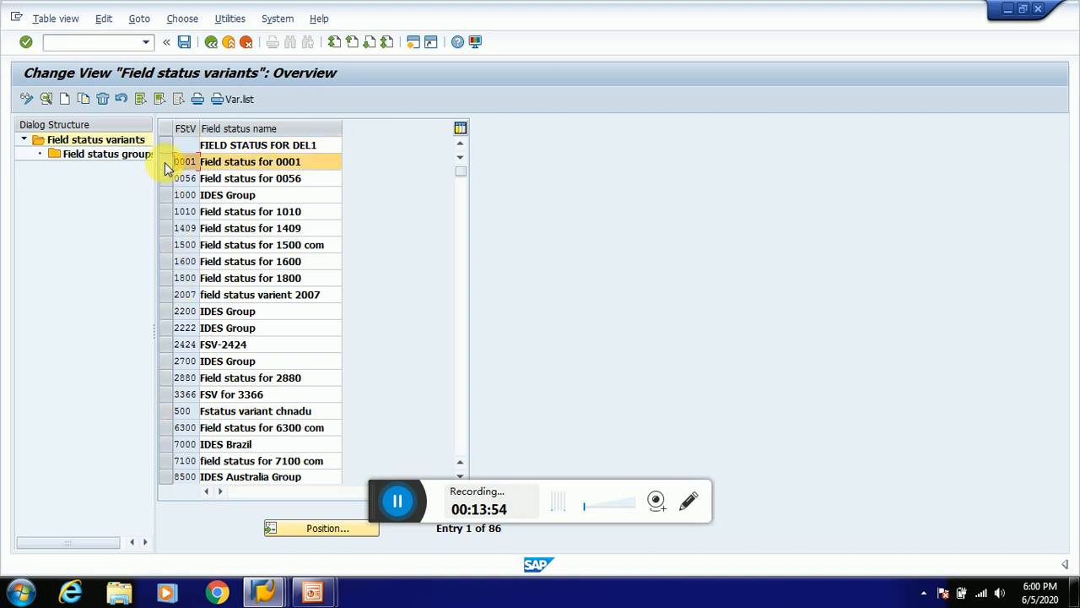
left_click(83, 100)
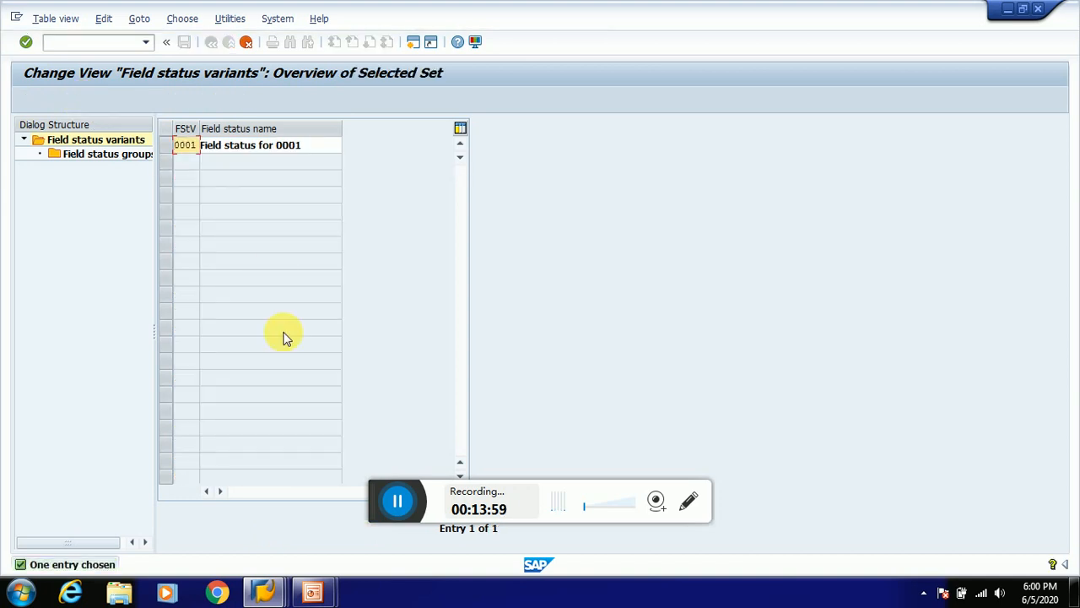
key("Delete")
type("TA90")
key("Tab")
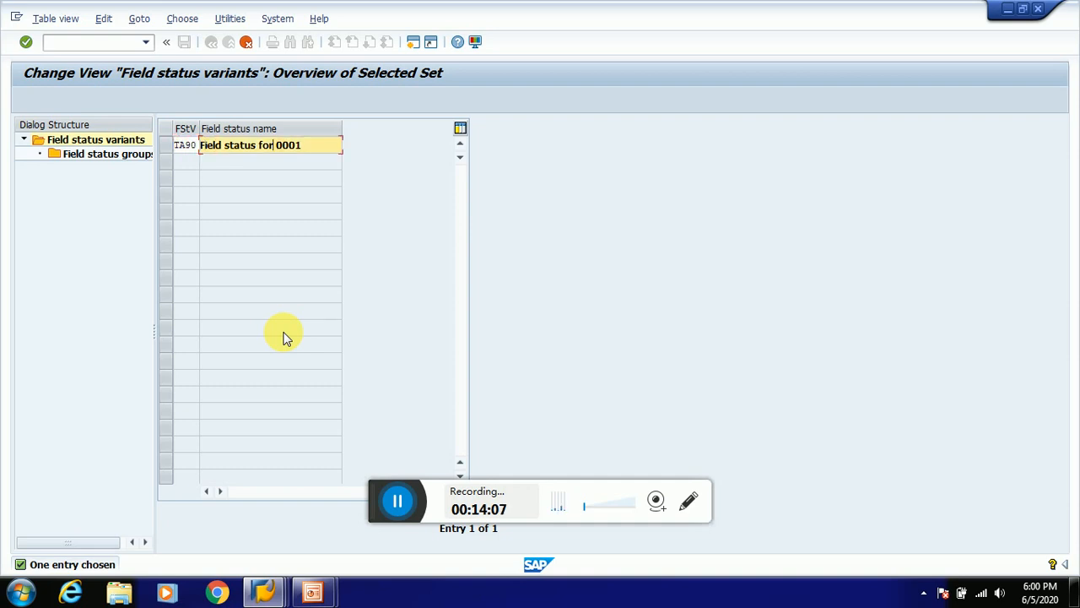
key("Delete")
key("Delete")
key("Delete")
key("Delete")
type("TA90")
key("Return")
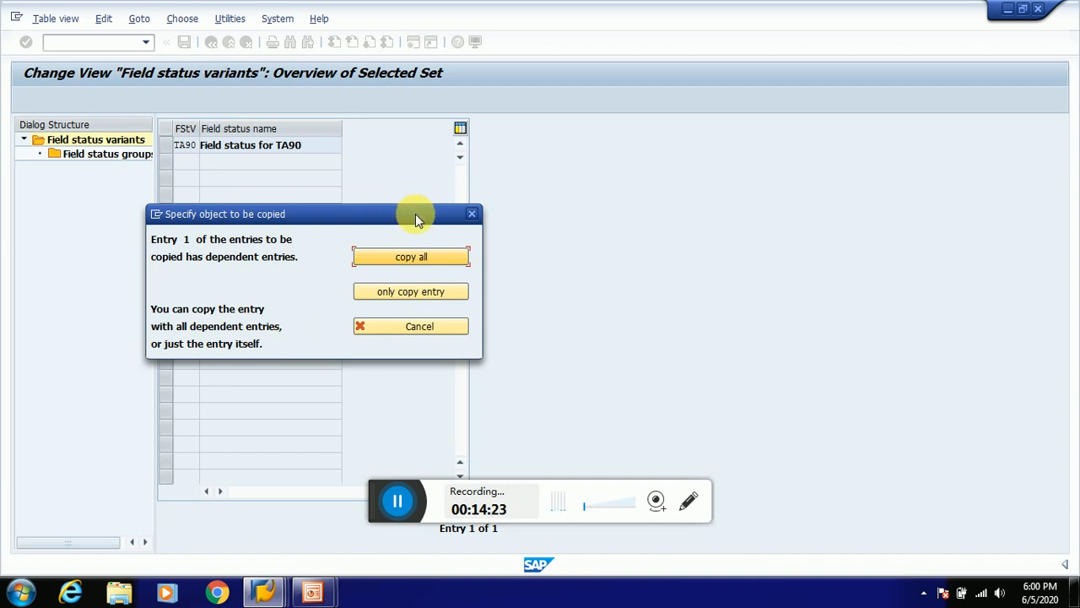
Include all dependent entries in the variant copy and save it to the customizing request FI - COM CODE - TA90.
left_click(413, 256)
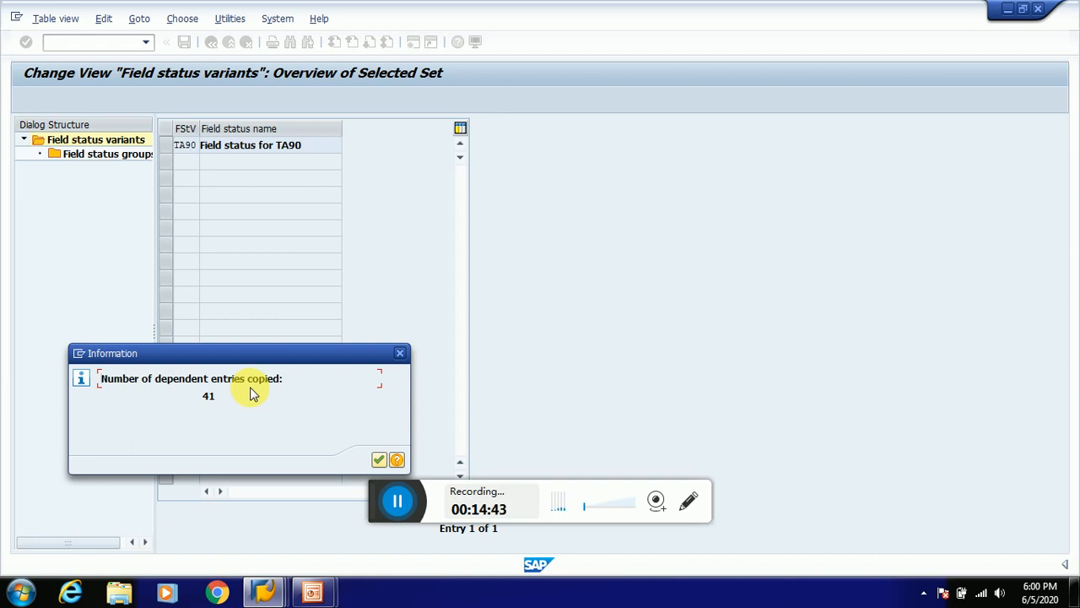
key("Return")
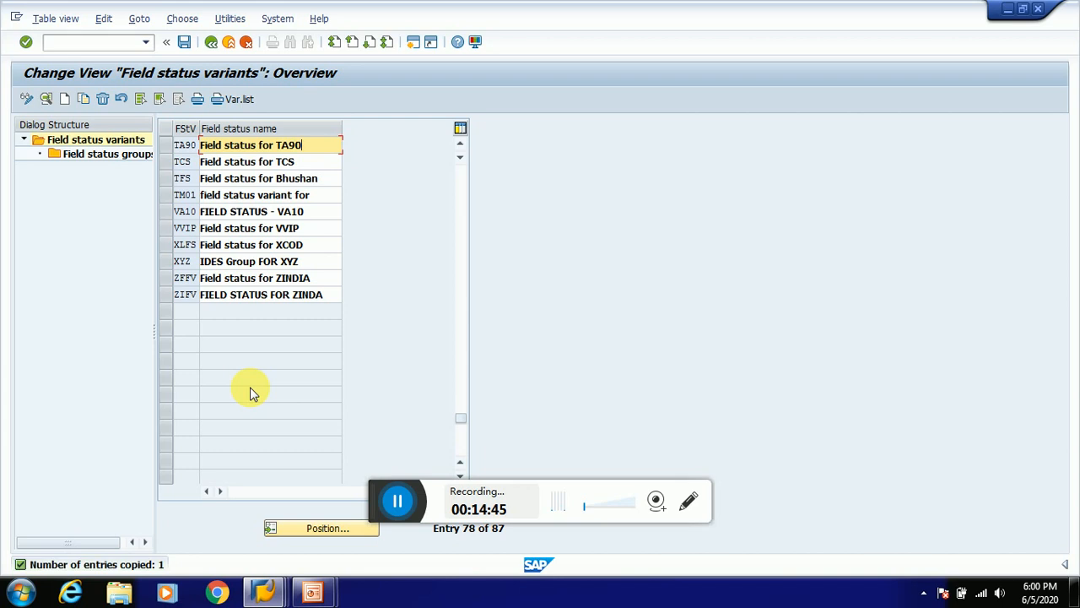
left_click(184, 42)
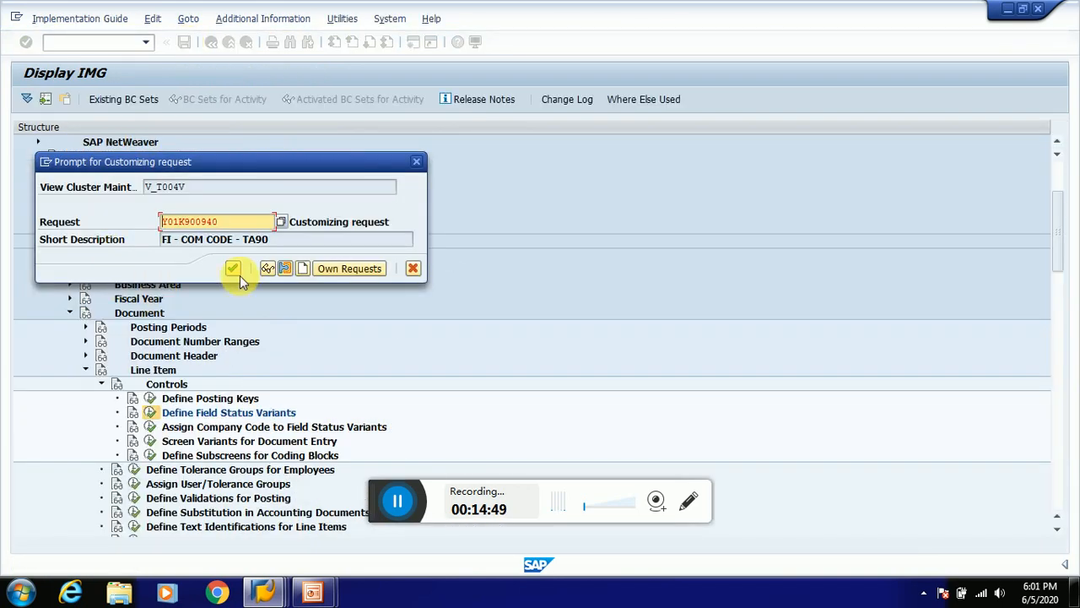
left_click(234, 270)
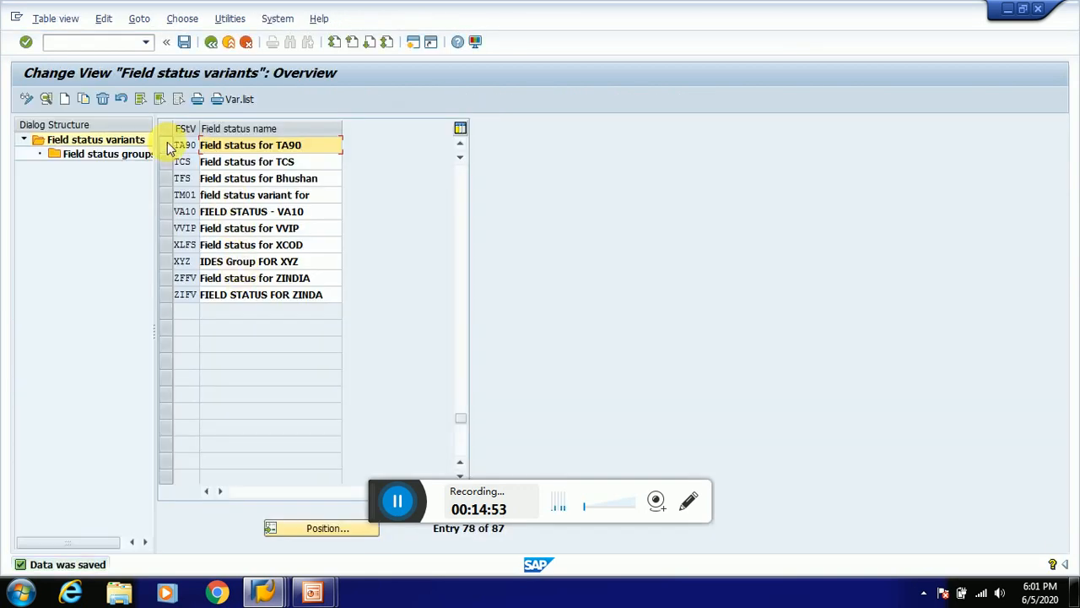
Review the field status groups of variant TA90 and return to the IMG.
left_click(167, 145)
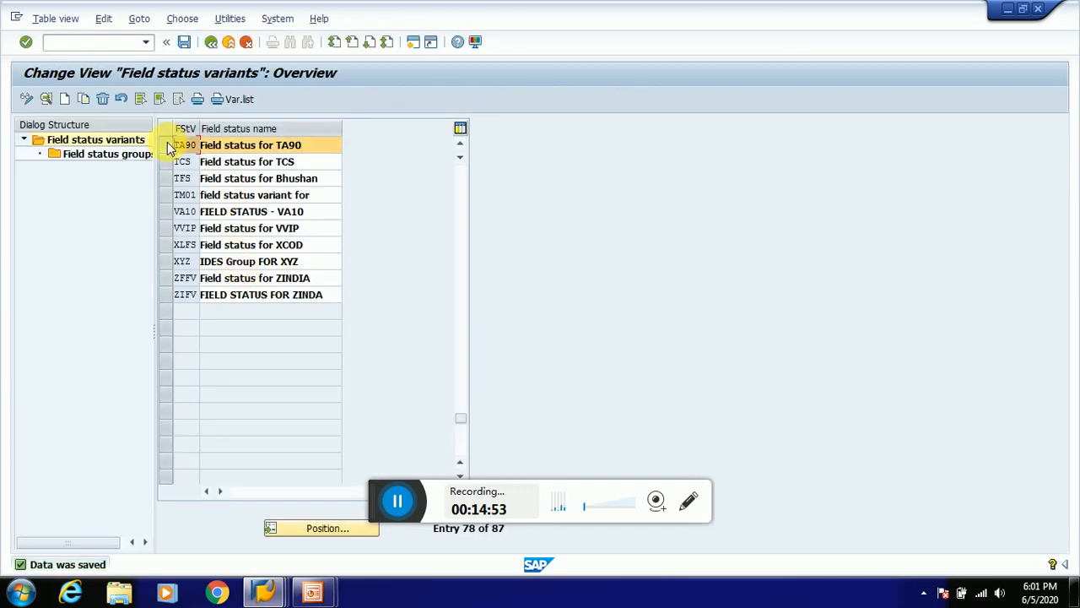
double_click(125, 160)
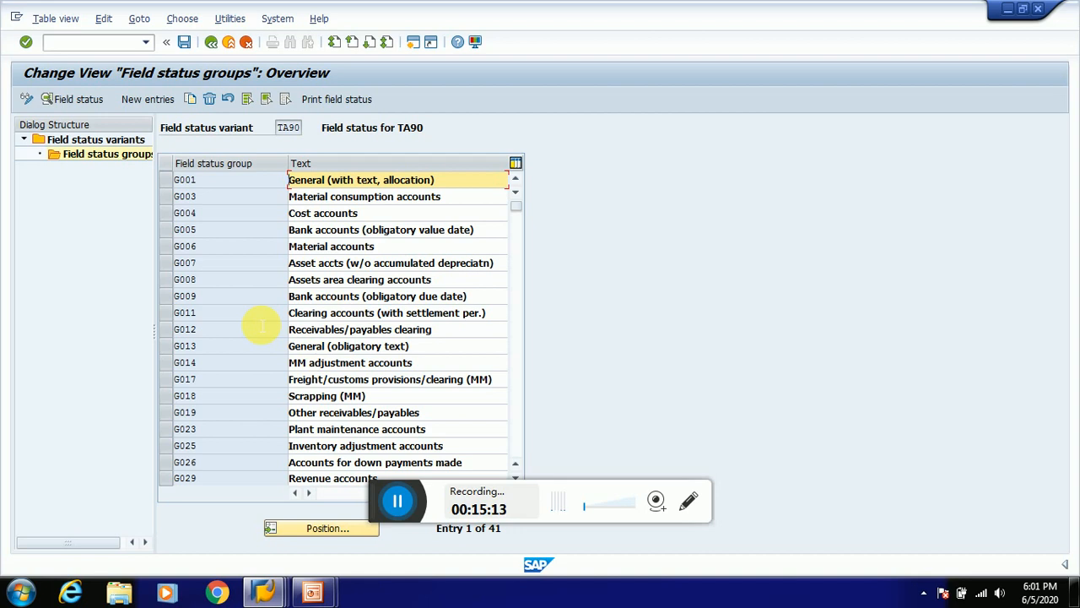
left_click(211, 42)
left_click(211, 42)
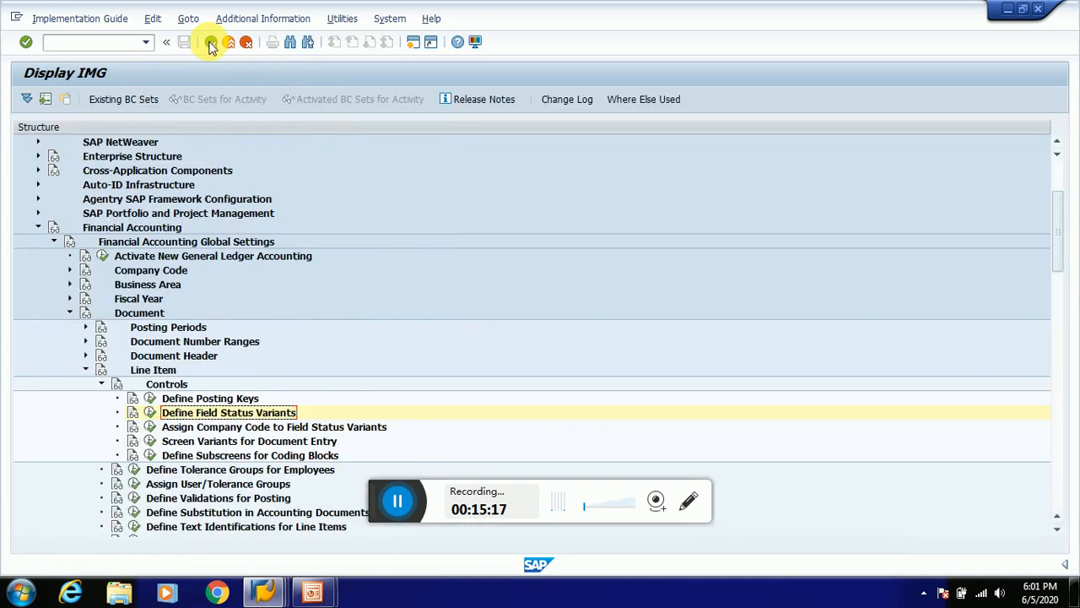
Switch to the PowerPoint slide show and advance to the slide on assigning the company code to field status variants.
left_click(325, 594)
left_click(384, 516)
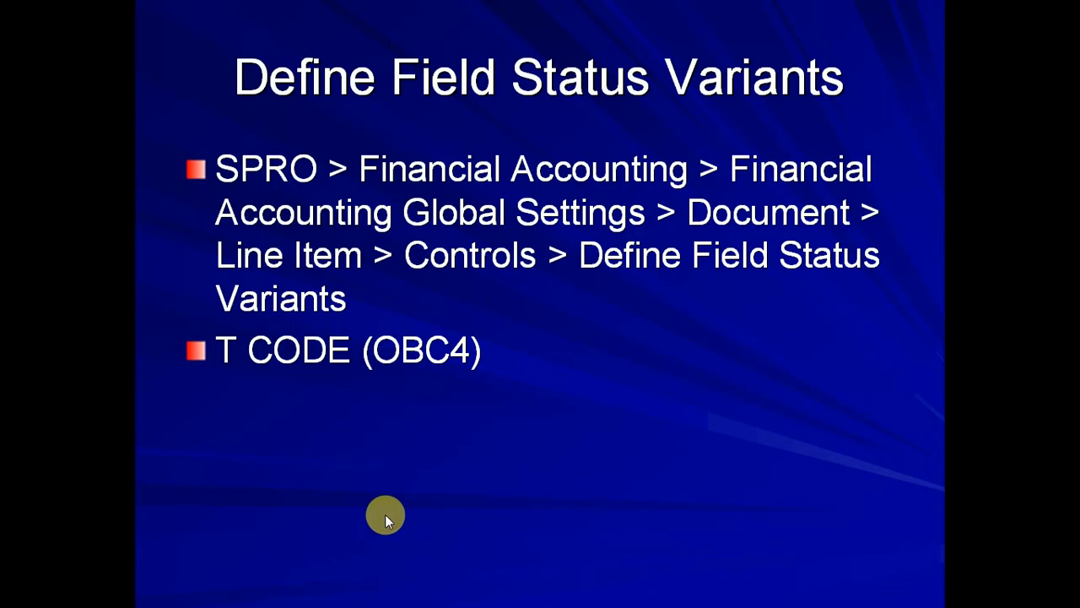
left_click(552, 348)
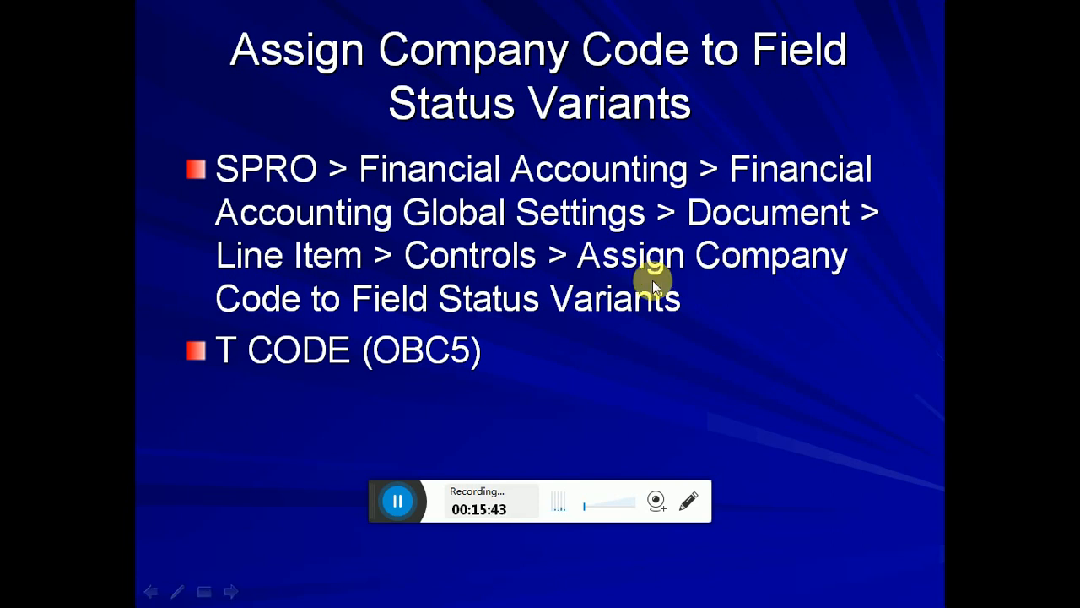
Return to the IMG in SAP and execute Assign Company Code to Field Status Variants.
key("alt+Tab")
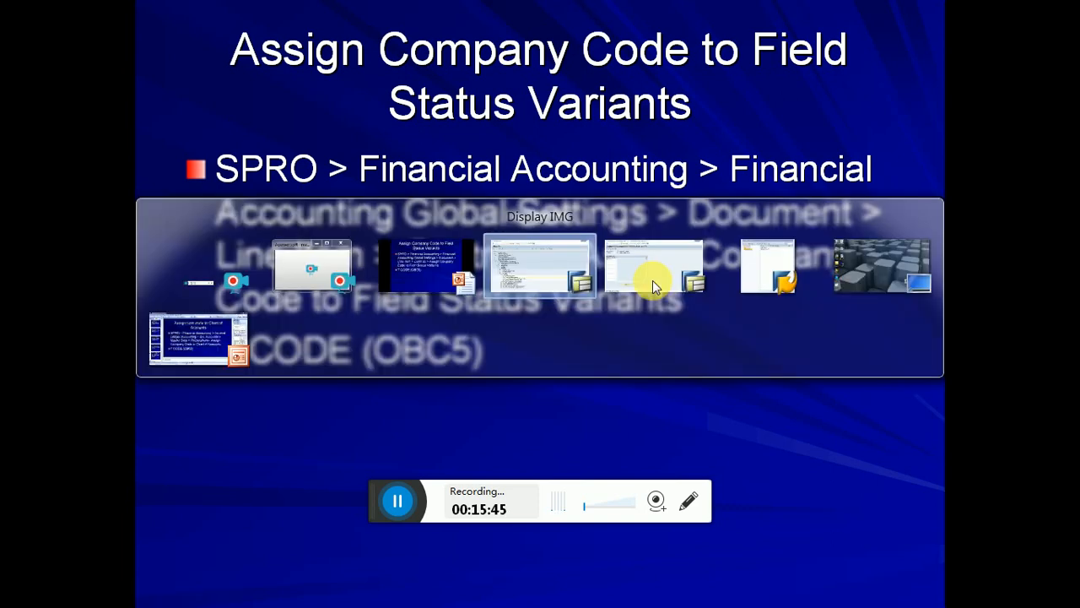
key("alt+Tab")
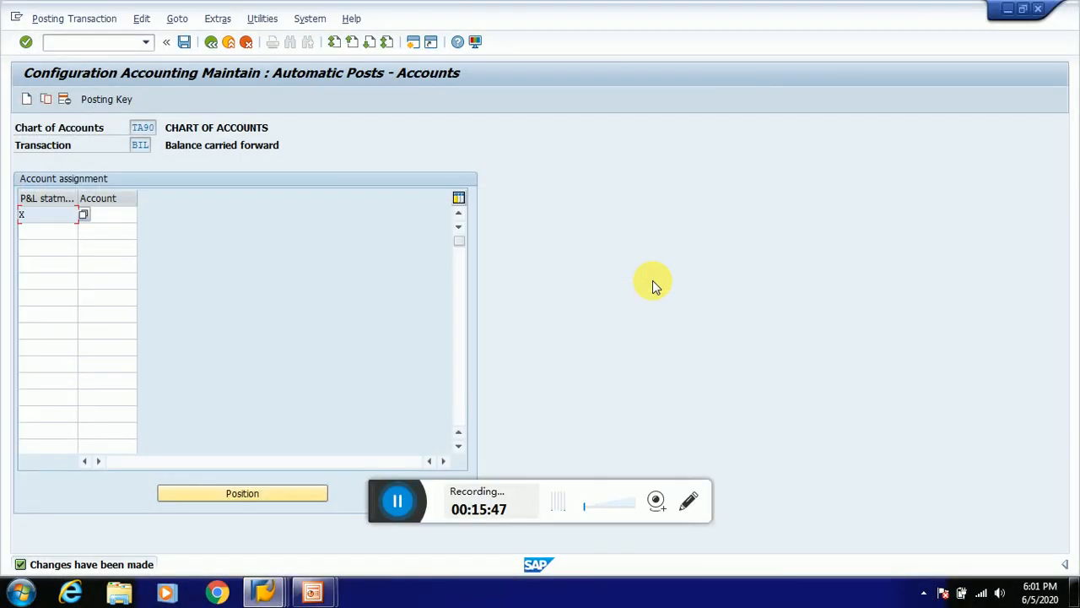
key("alt+Tab")
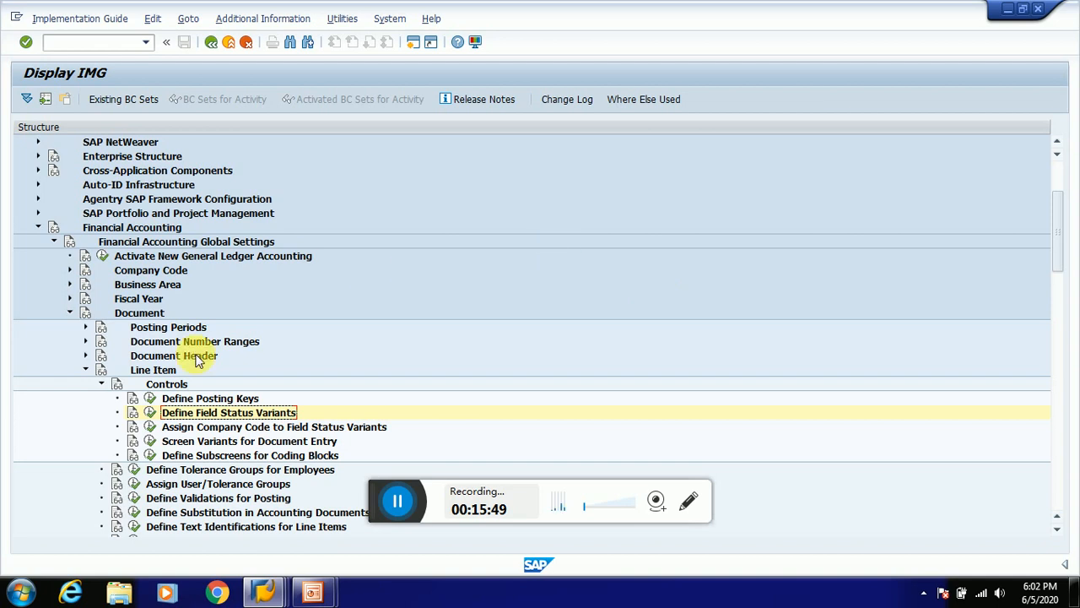
left_click(226, 439)
left_click(234, 428)
left_click(150, 429)
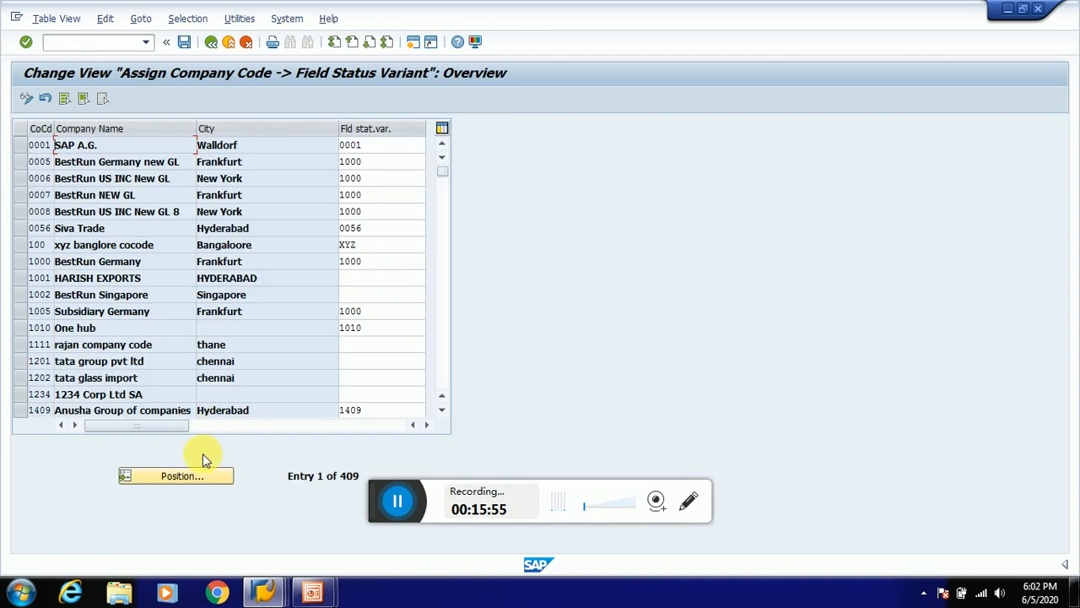
Position the company code list of the field status variant assignment at company code TA90.
left_click(203, 479)
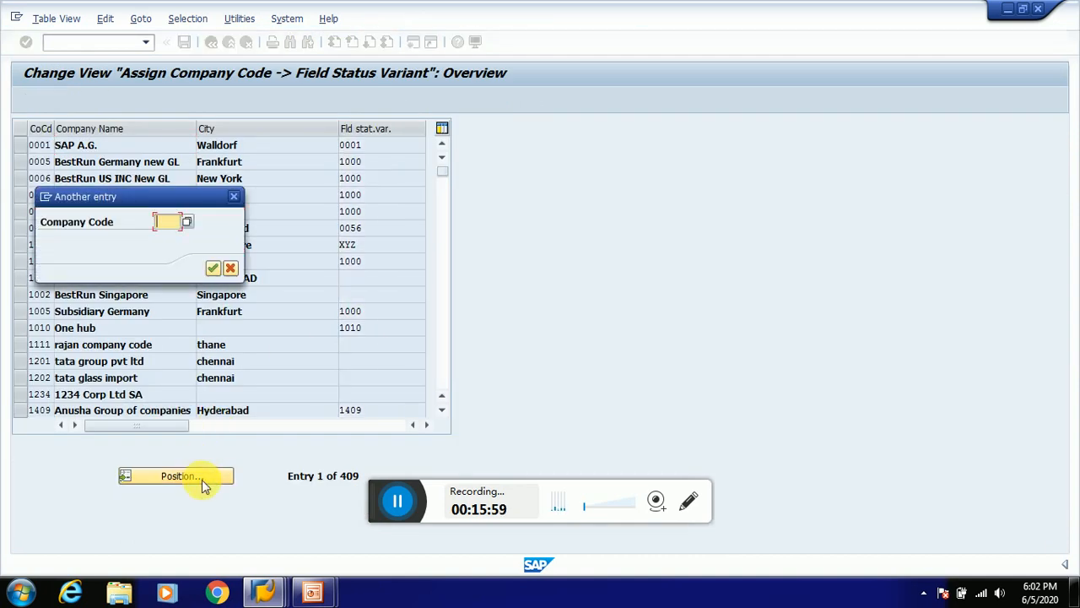
type("TA")
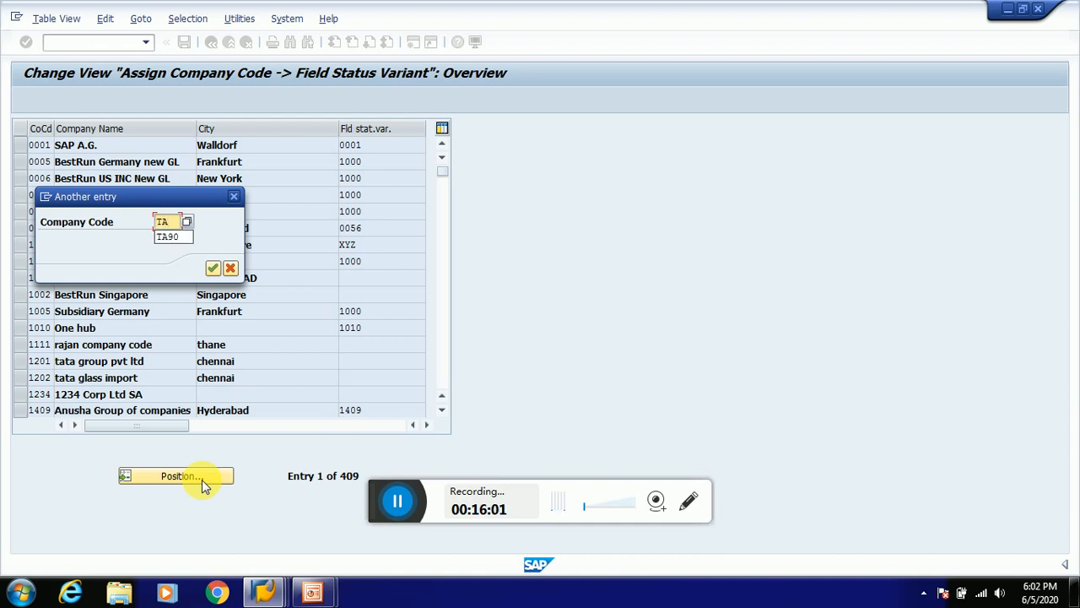
type("90")
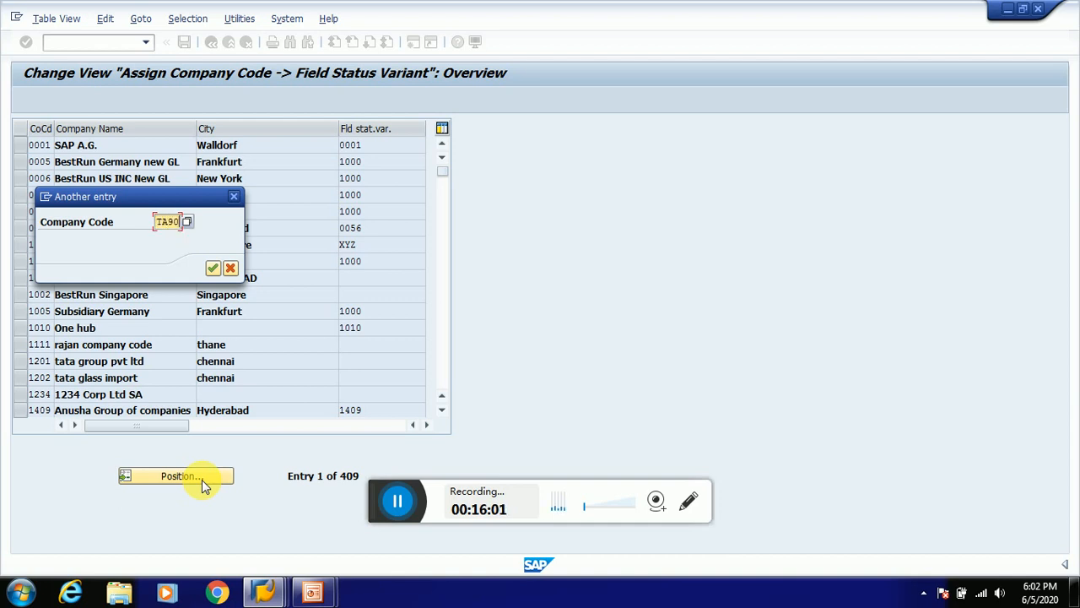
left_click(214, 270)
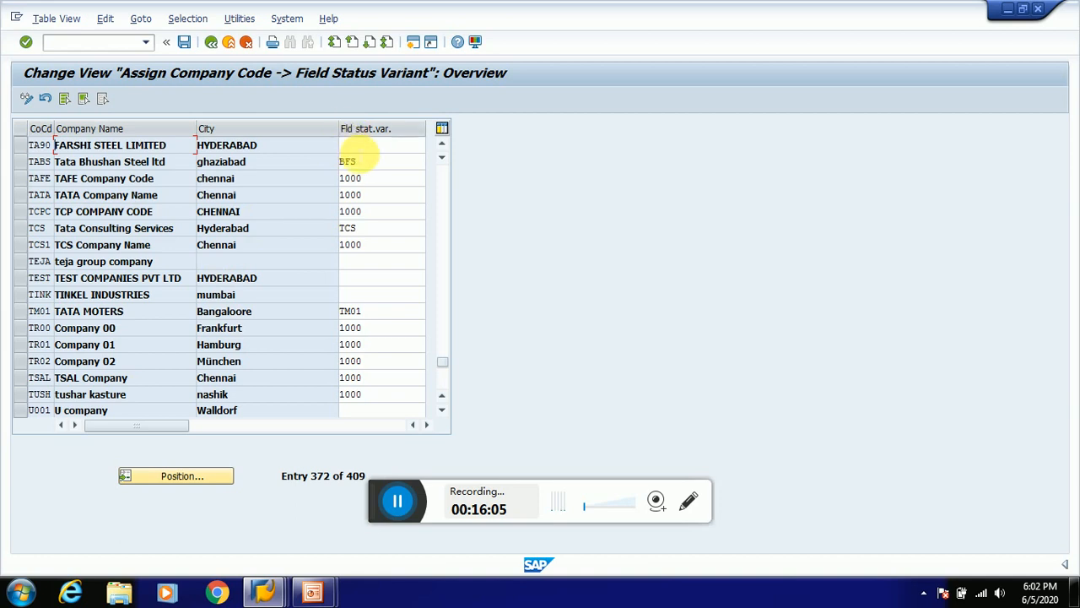
Assign field status variant TA90 to company code TA90 and save it to the customizing request FI - COM CODE - TA90.
left_click(361, 146)
type("TA90")
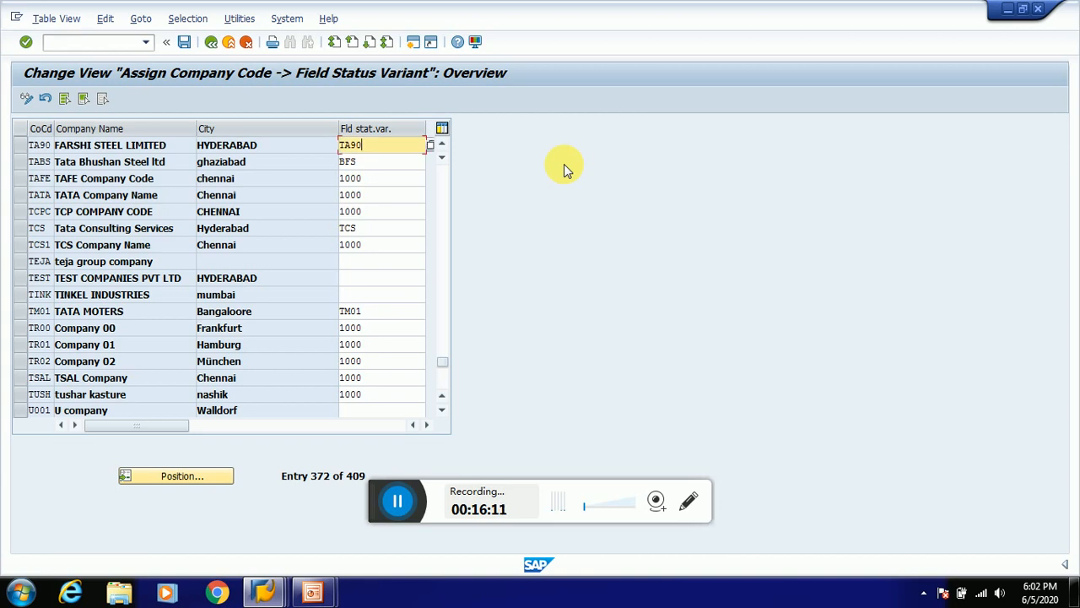
left_click(186, 44)
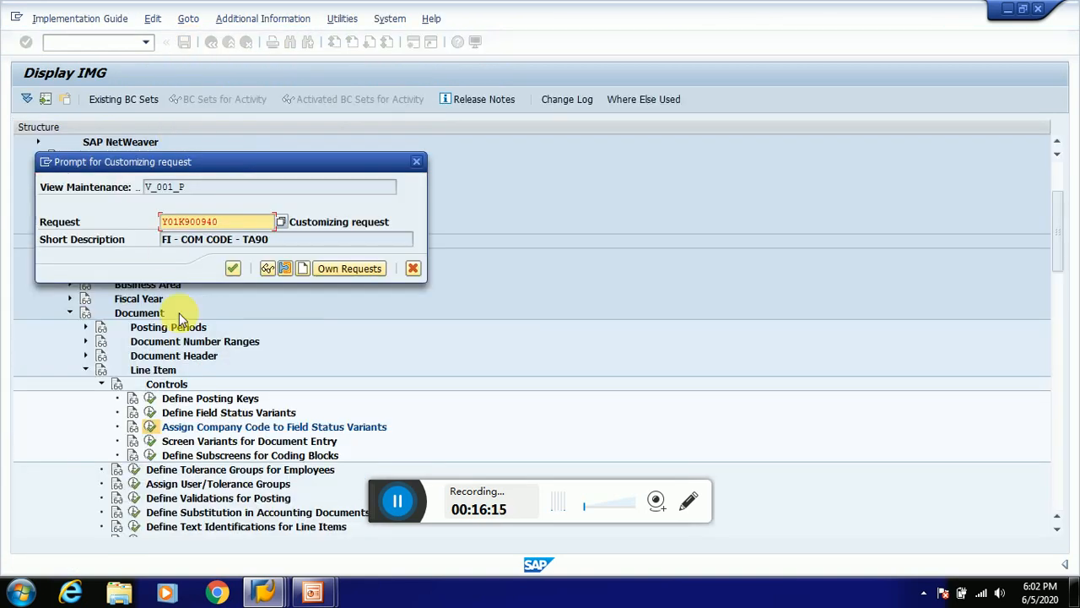
left_click(232, 268)
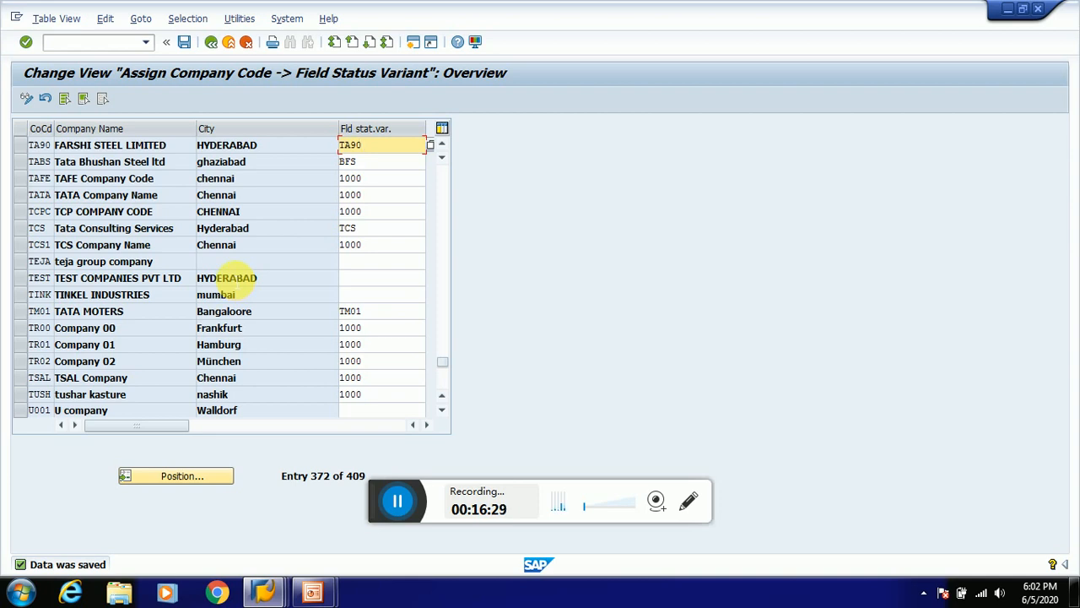
Exit the customizing screens to SAP Easy Access and run transaction OBY6 for the company code global data.
left_click(229, 42)
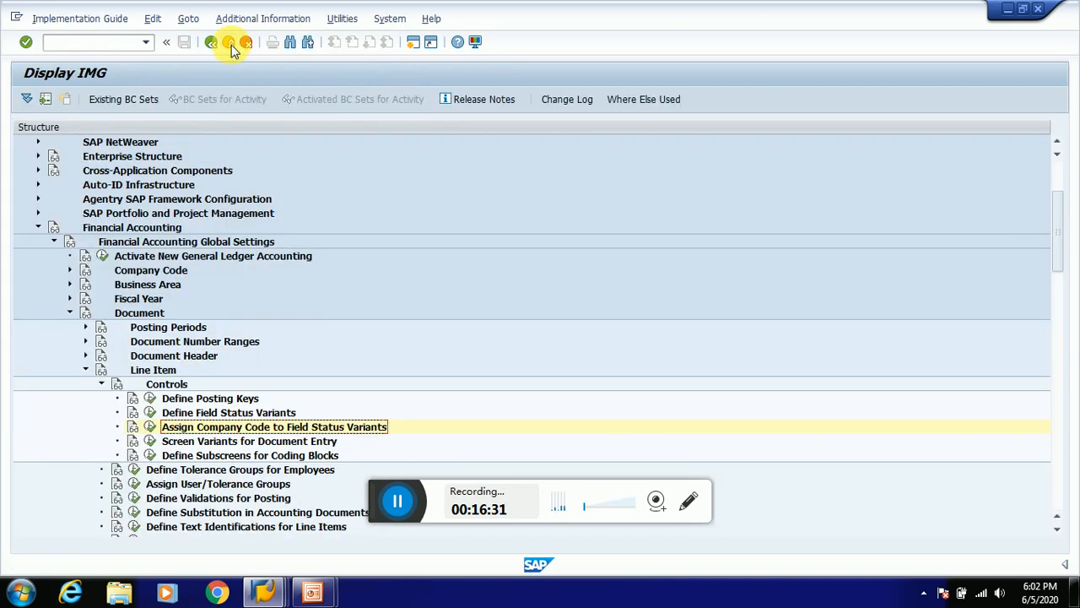
left_click(232, 46)
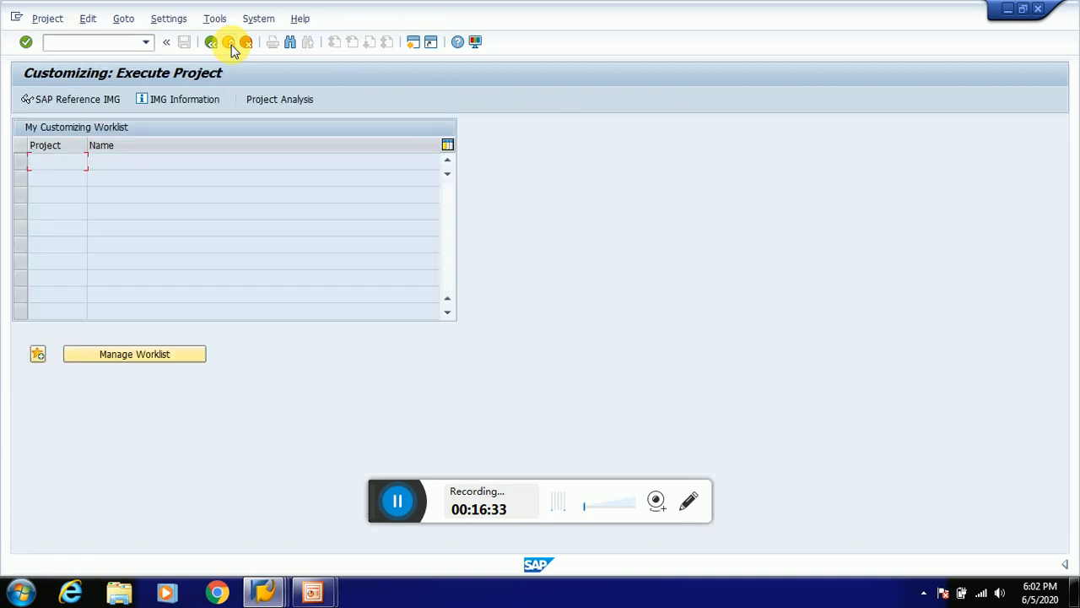
left_click(231, 44)
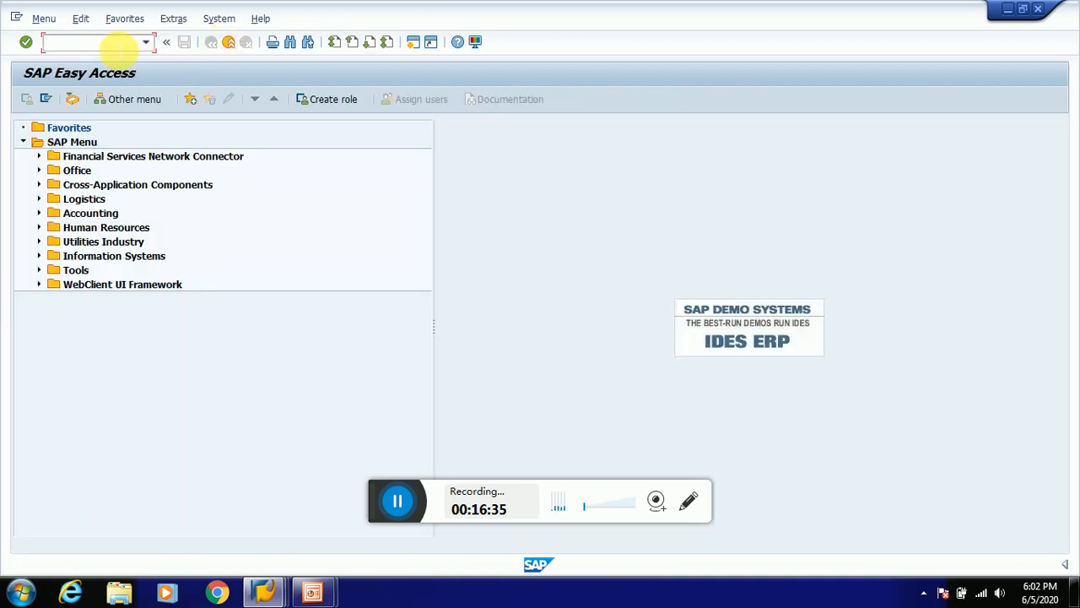
type("OB6")
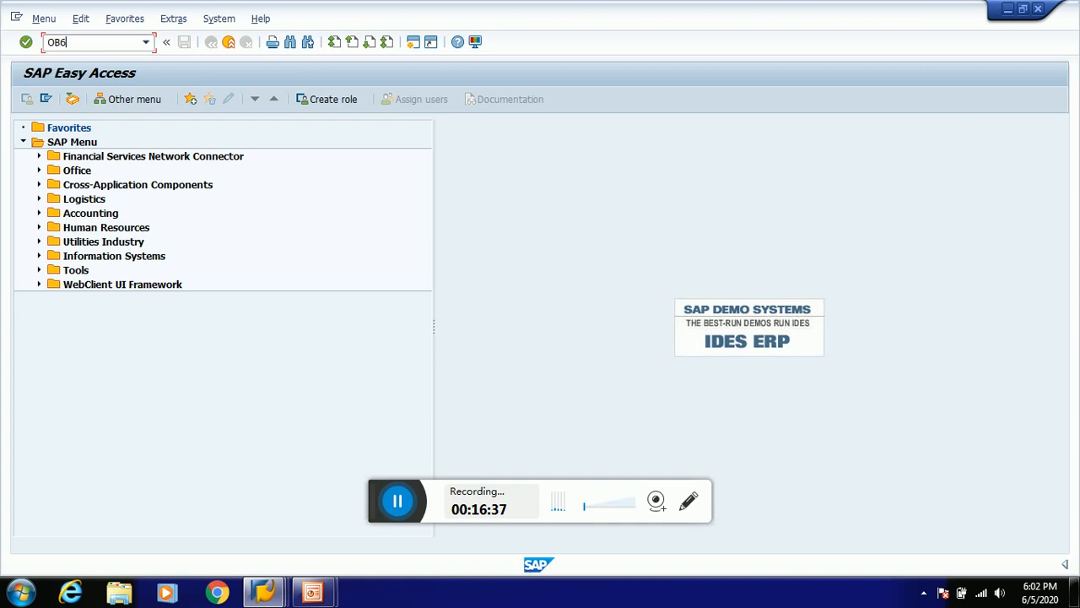
key("BackSpace")
type("Y6")
key("Return")
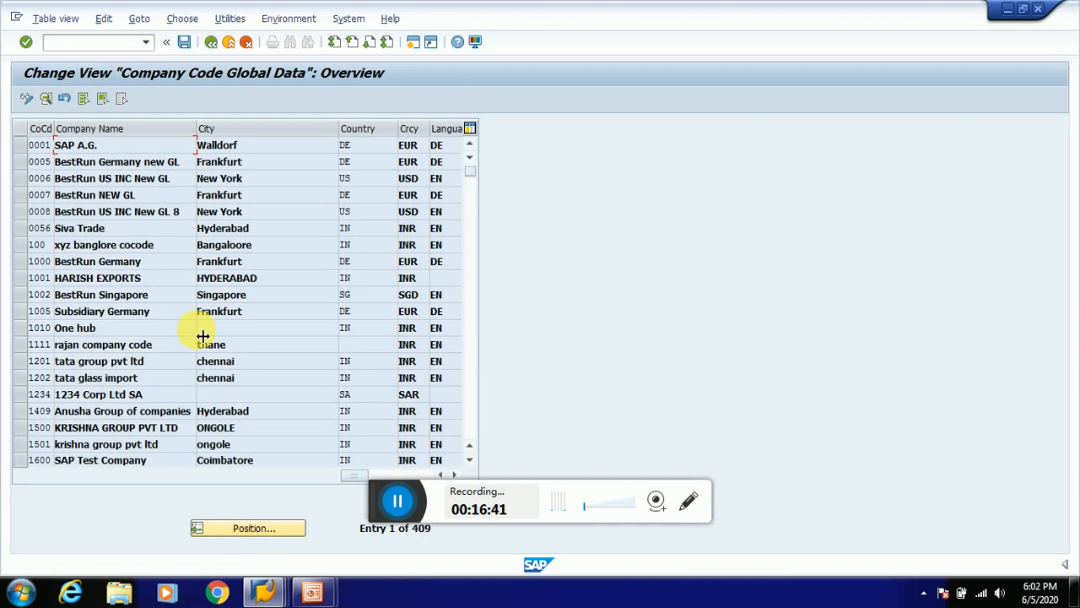
Check the chart of accounts and field status variant in company code TA90's global data, and return to SAP Easy Access with /n.
left_click(243, 528)
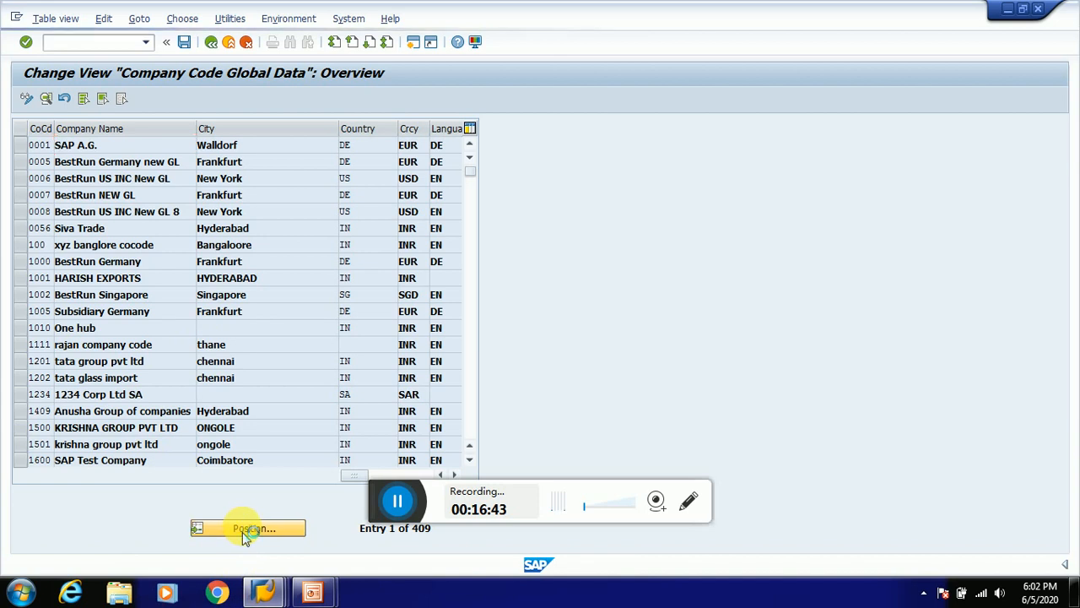
type("TA9")
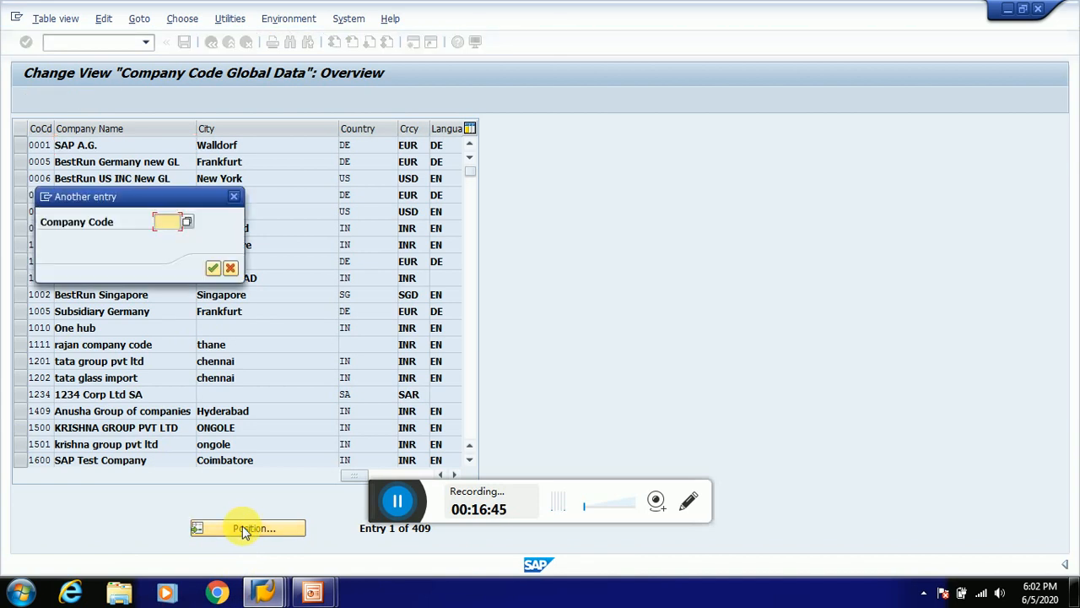
type("0")
key("Return")
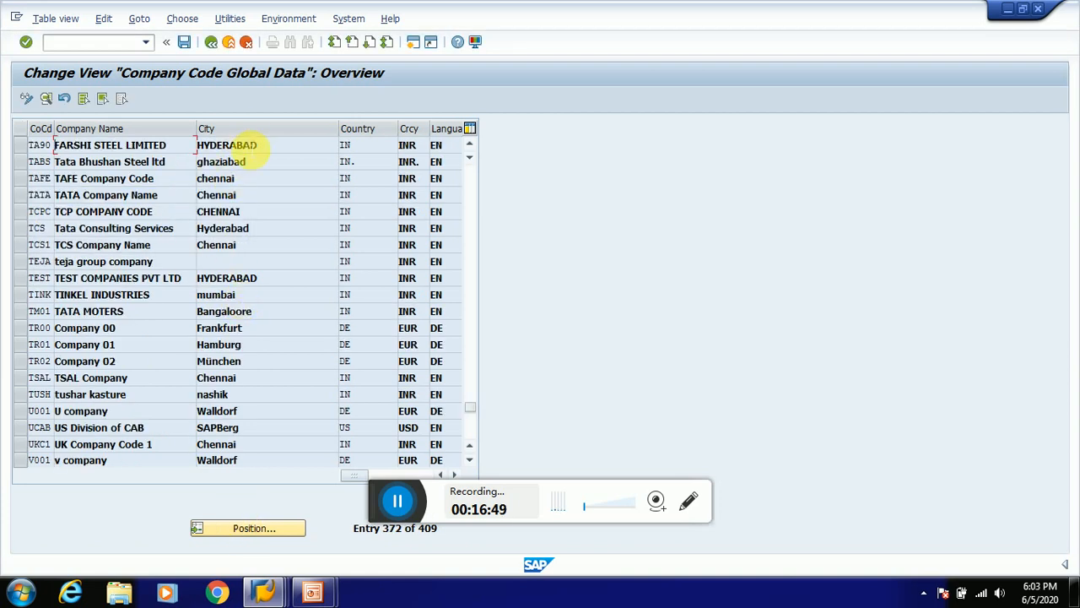
double_click(245, 145)
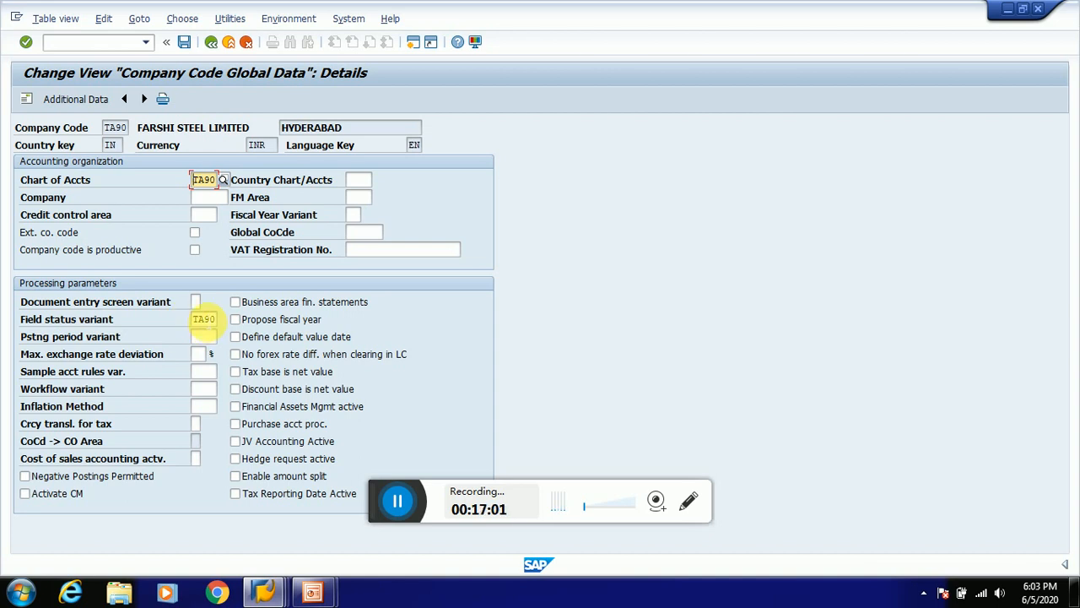
left_click(230, 42)
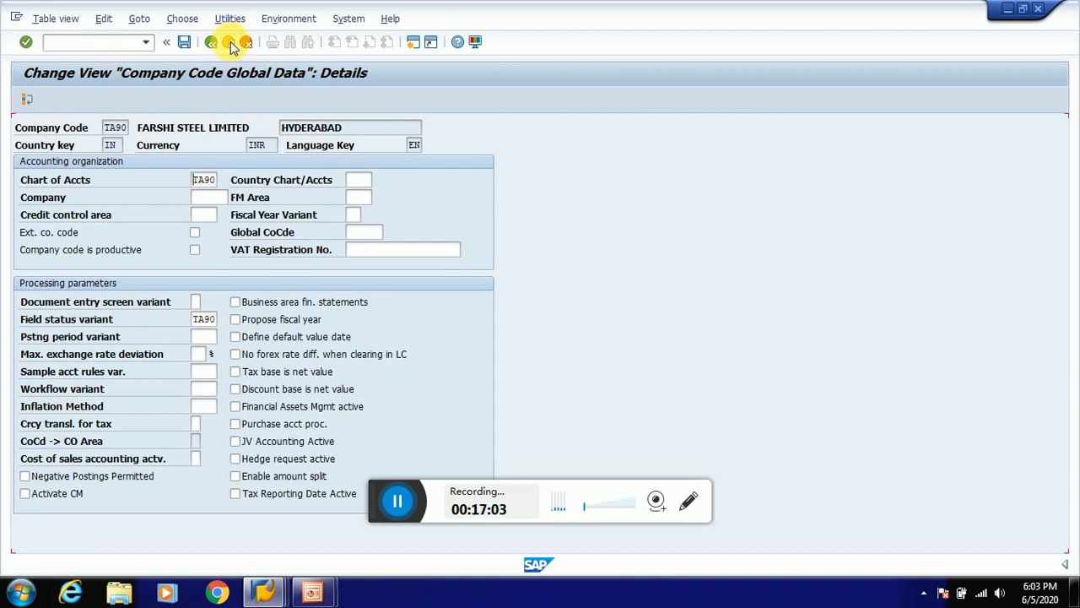
left_click(127, 44)
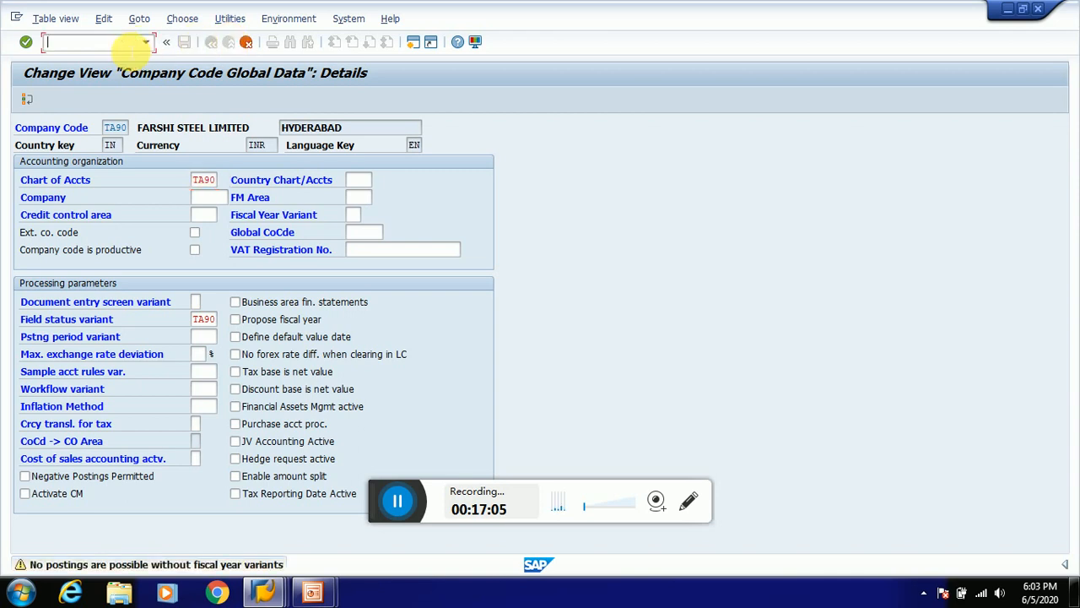
type("/n")
key("Return")
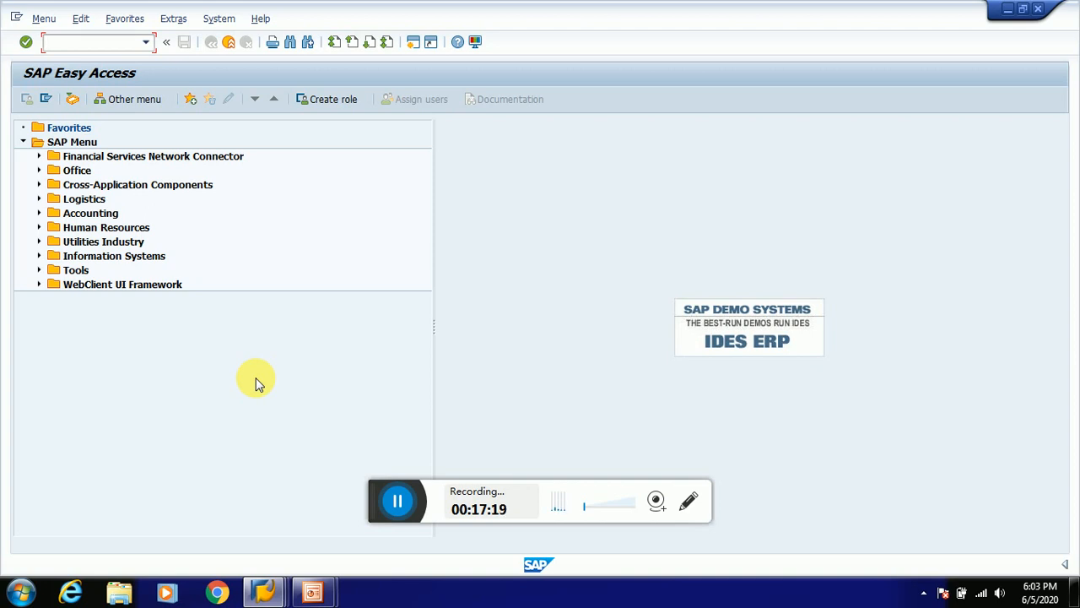
Expand the SAP Easy Access tree through Accounting, Financial Accounting and General Ledger down to Master Records.
double_click(107, 215)
double_click(108, 228)
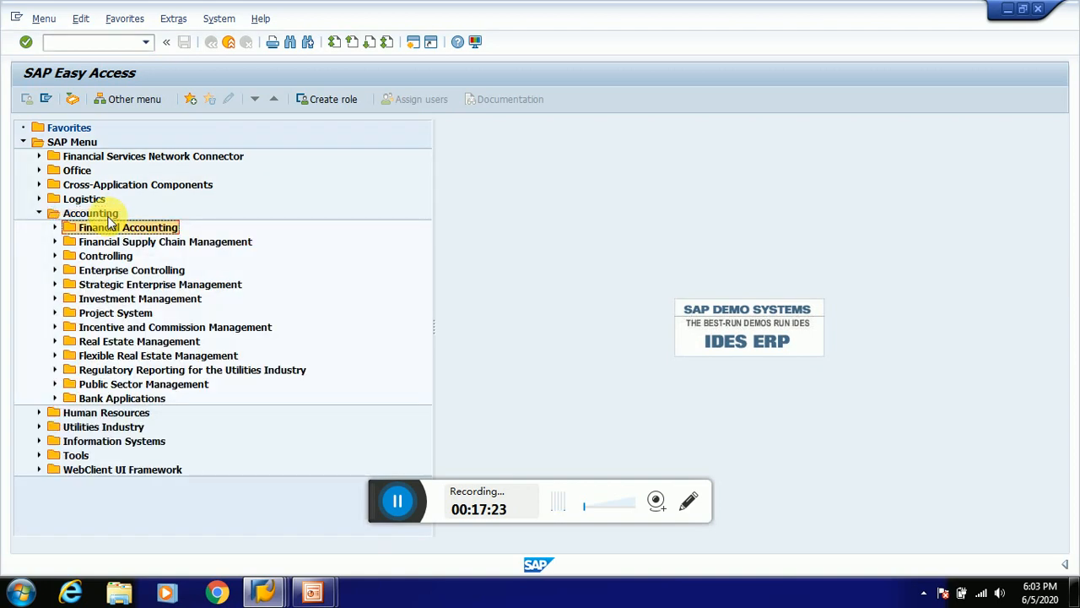
key("Down")
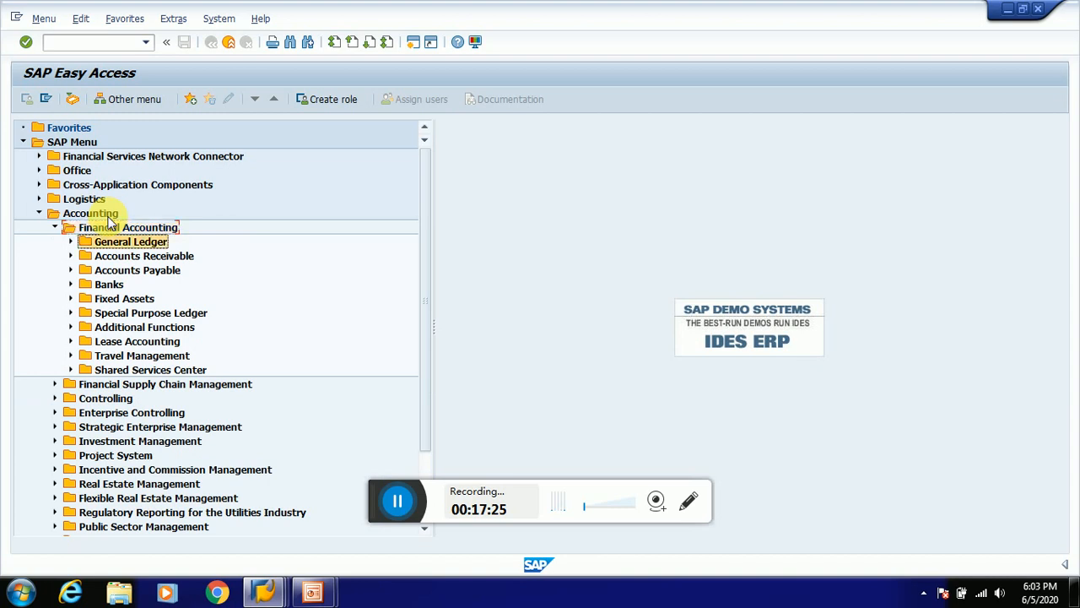
key("Right")
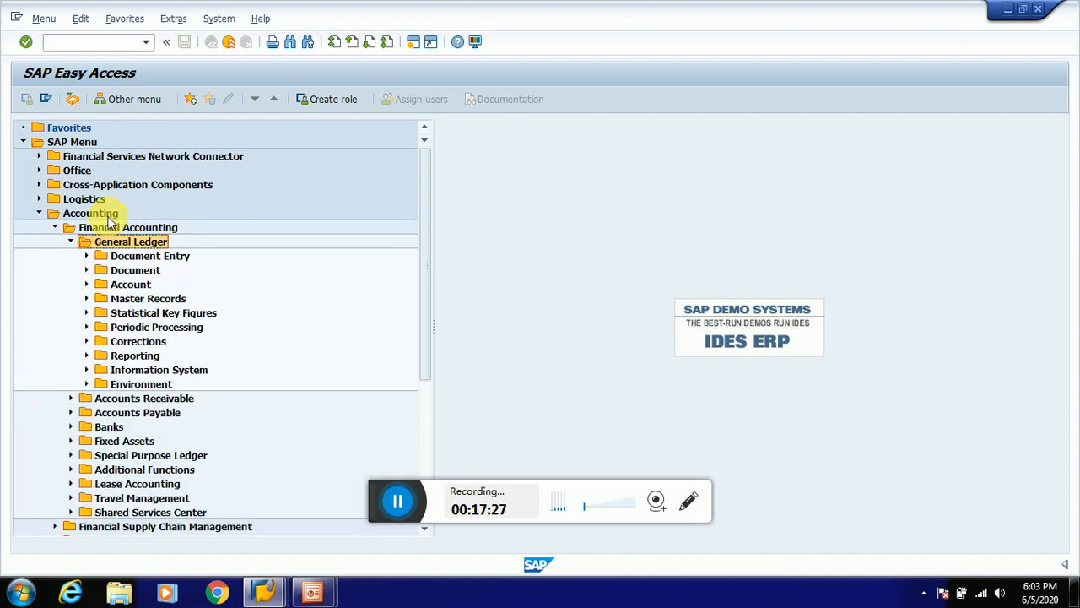
key("Down")
key("Down")
key("Down")
key("Down")
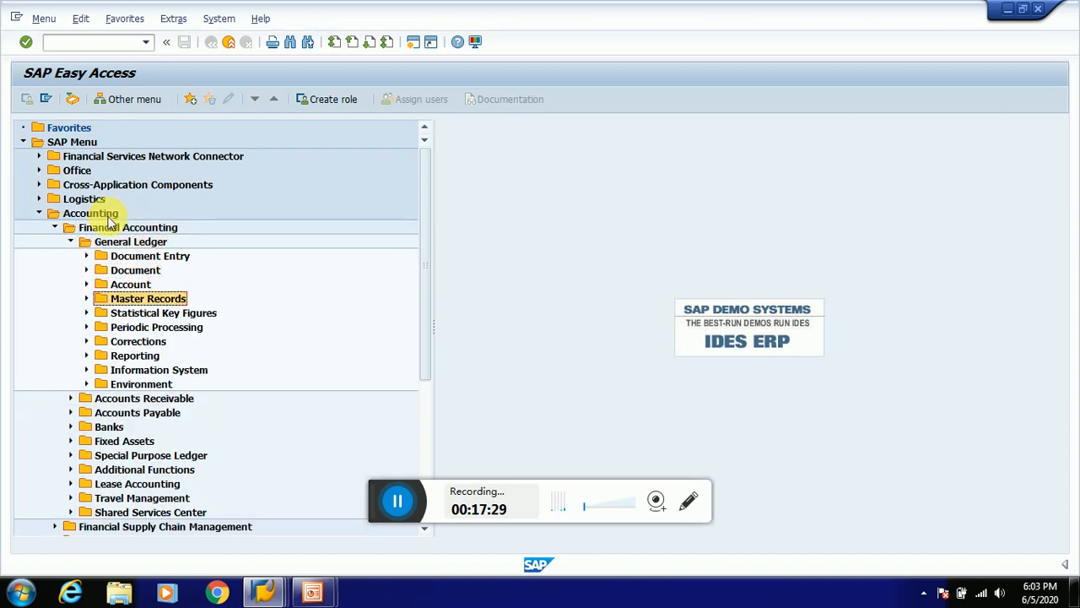
key("Right")
Open Centrally under G/L Accounts, Individual Processing, and exit back to SAP Easy Access.
key("Down")
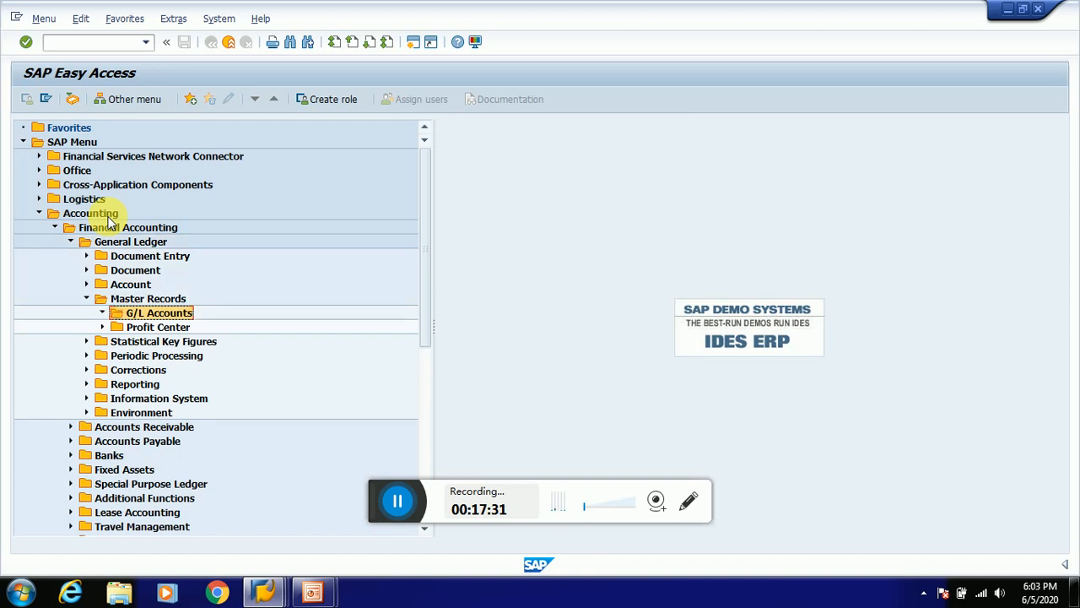
key("Right")
key("Down")
key("Right")
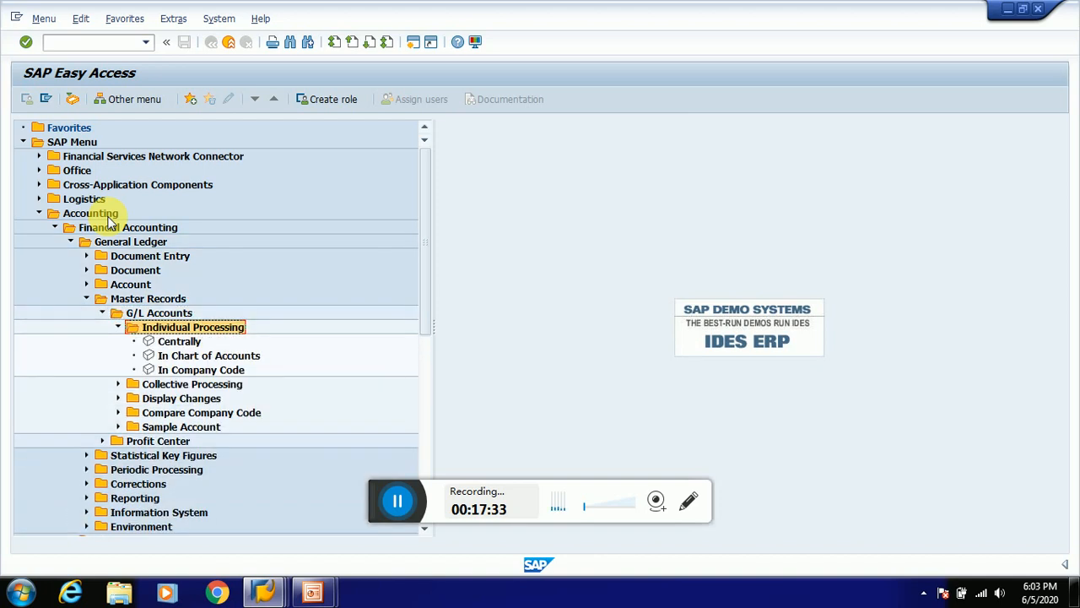
key("Down")
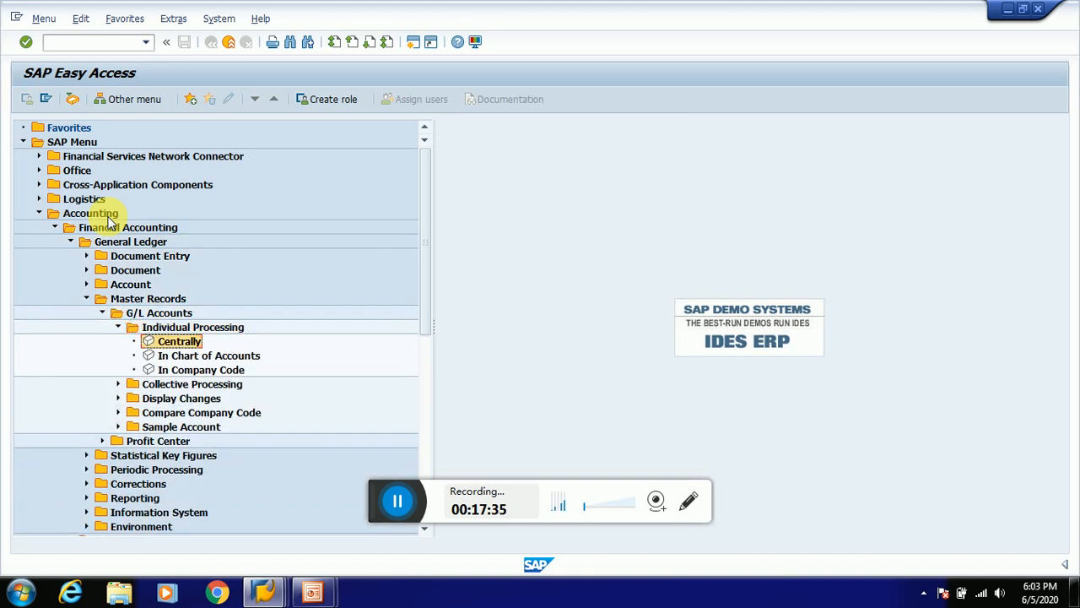
key("Return")
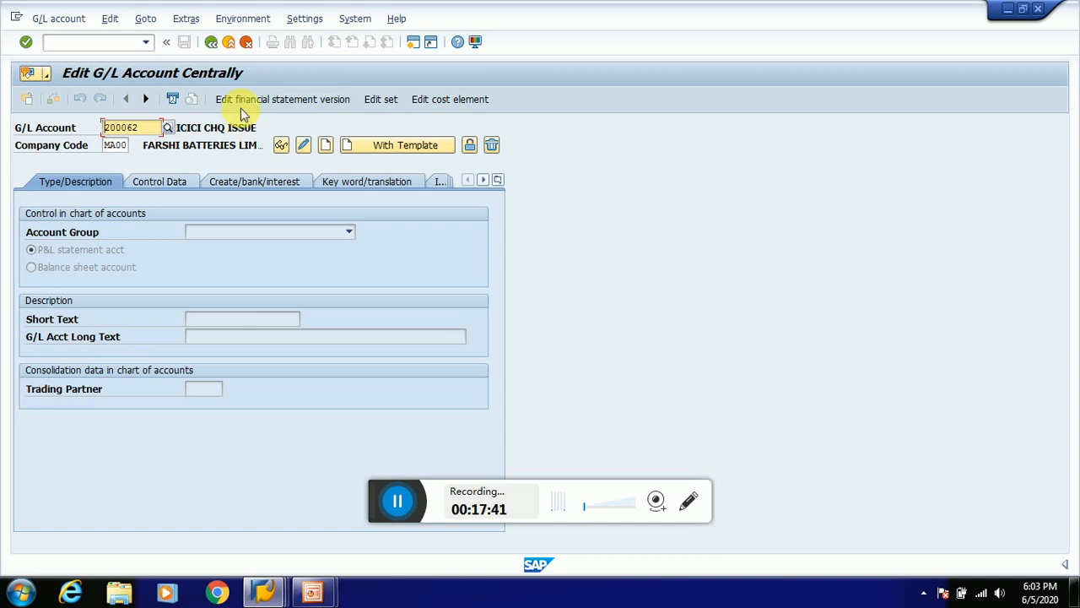
left_click(228, 42)
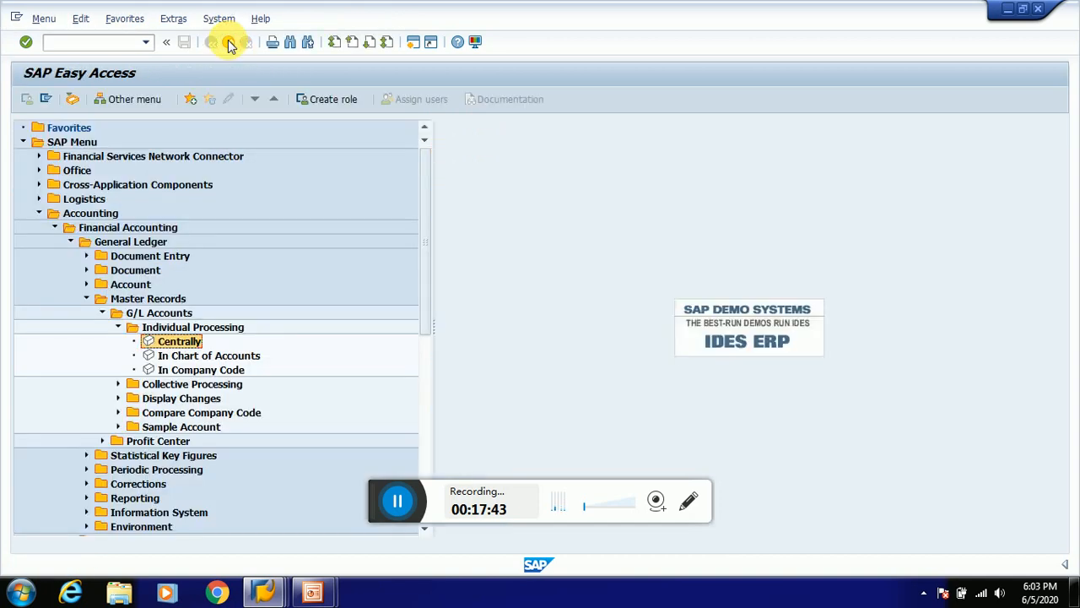
Run transaction FS00 to edit G/L accounts centrally.
left_click(123, 42)
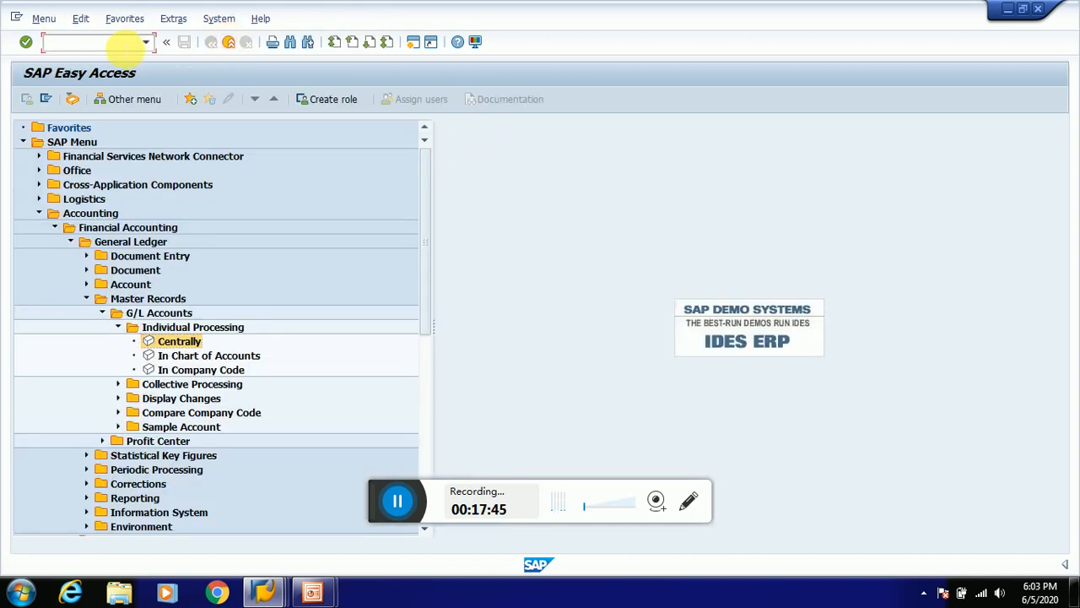
type("FS00")
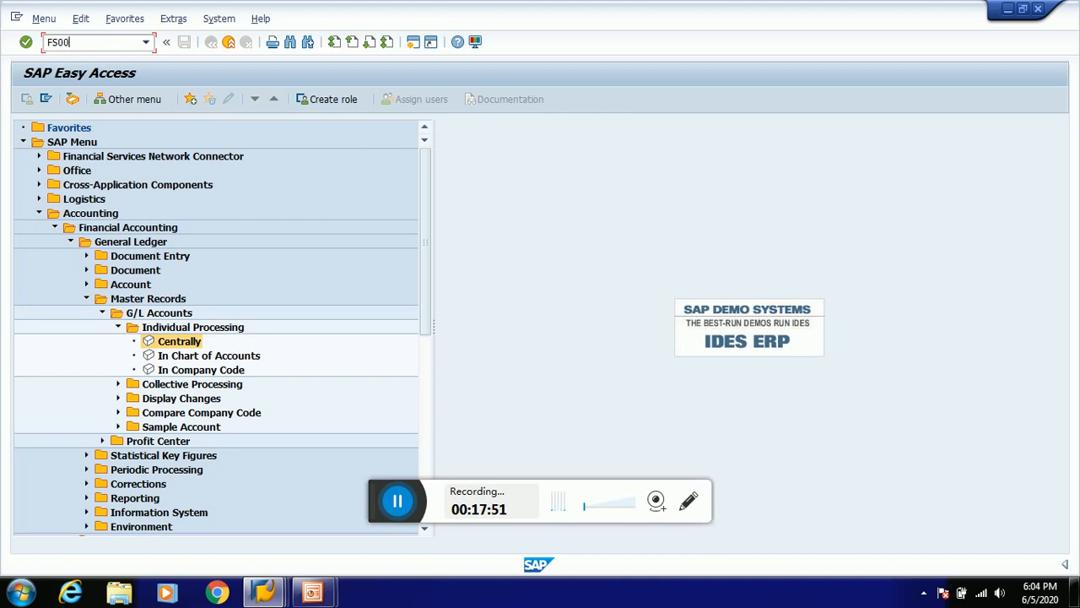
key("Return")
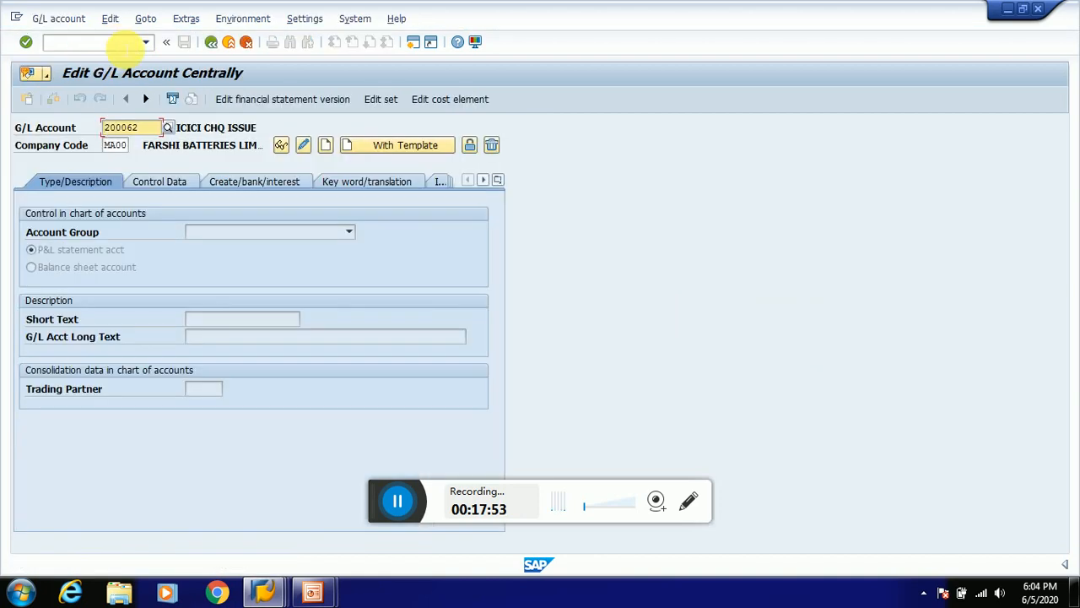
Start creating G/L account 100000 in company code TA90.
left_click(144, 128)
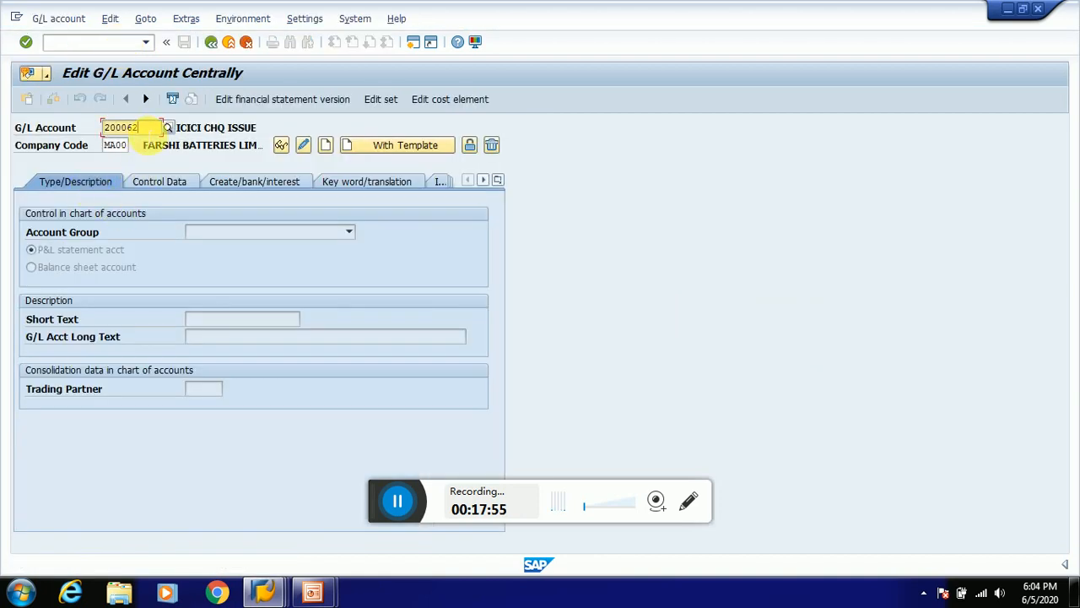
key("BackSpace")
key("BackSpace")
key("BackSpace")
key("BackSpace")
key("BackSpace")
key("BackSpace")
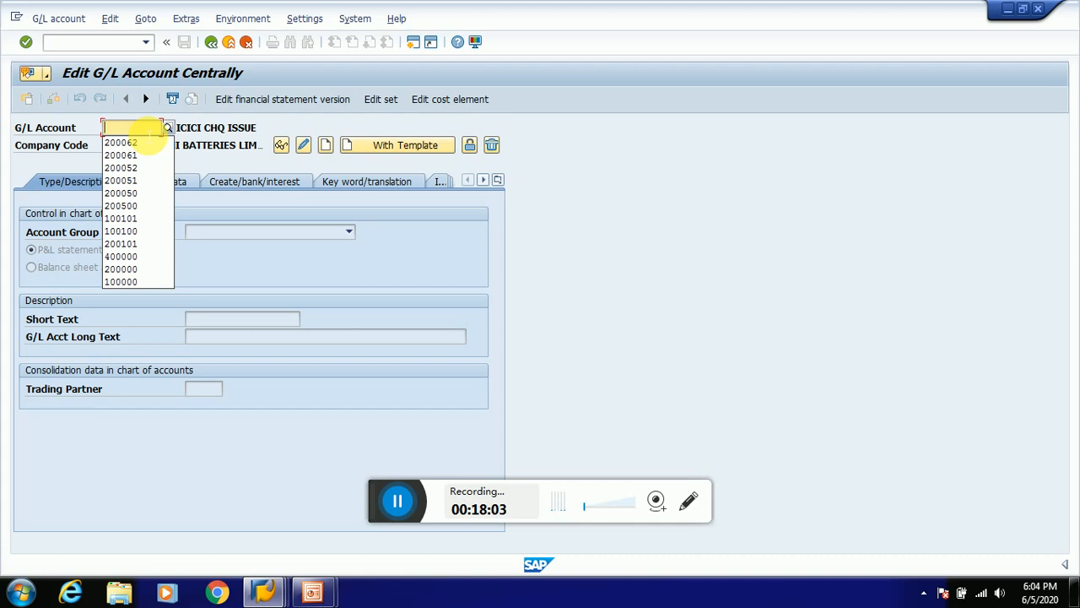
type("100000")
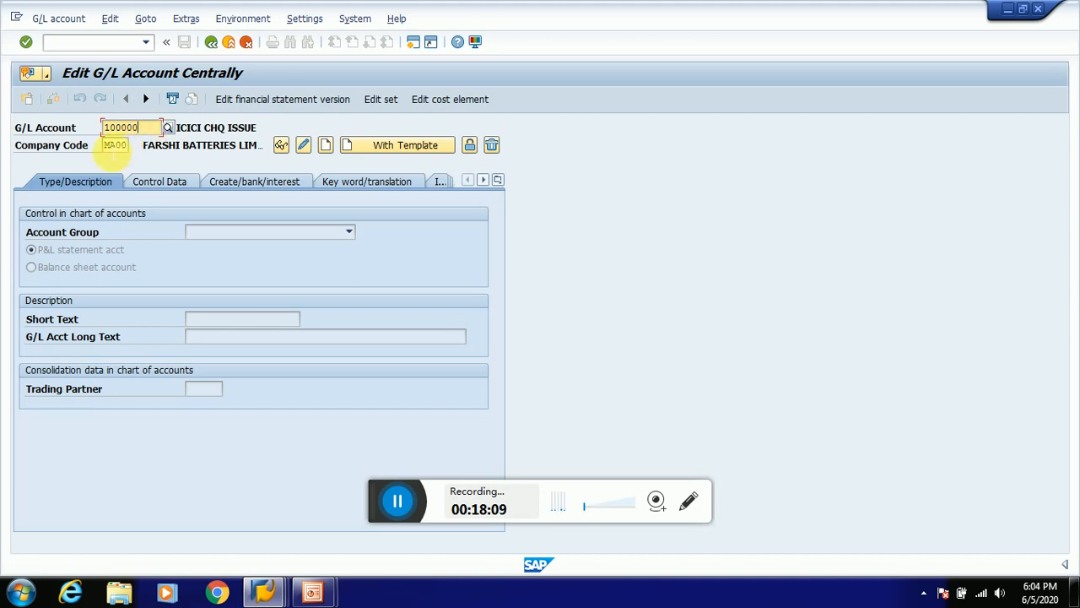
left_click(114, 145)
type("0")
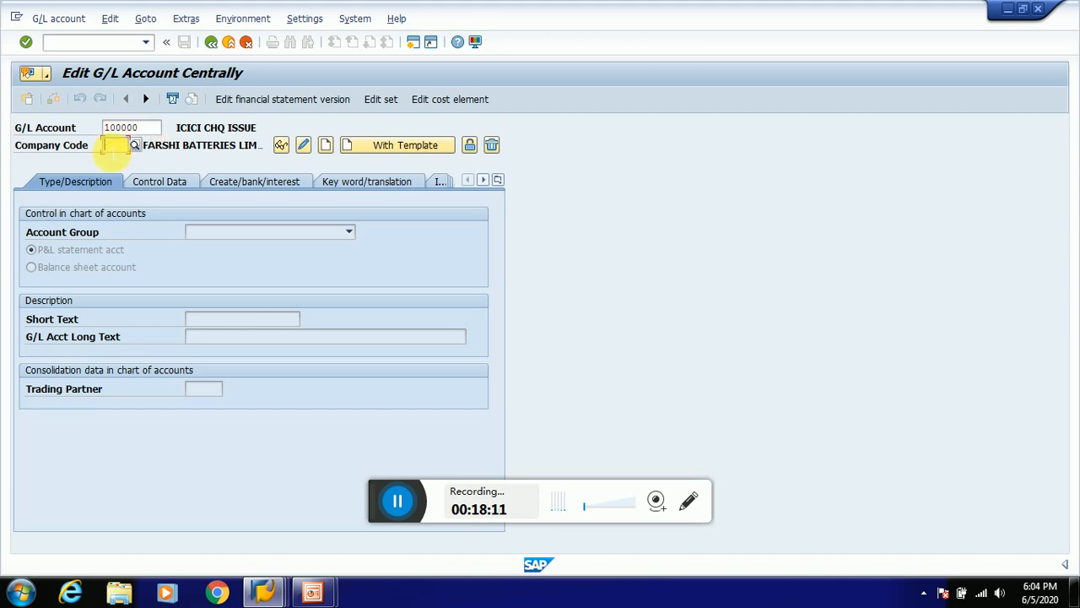
type("TA90")
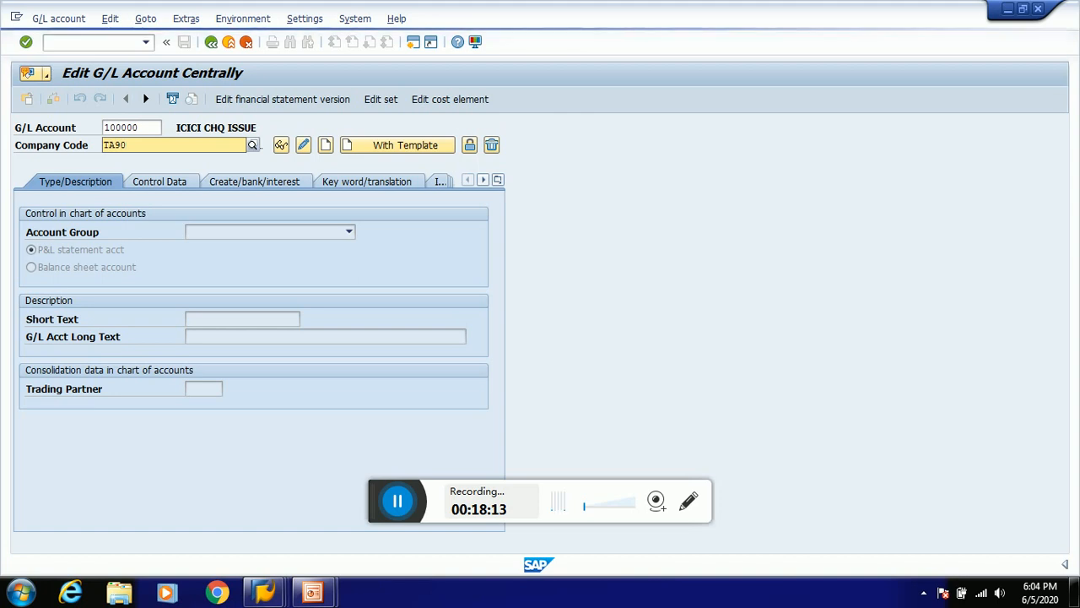
left_click(119, 174)
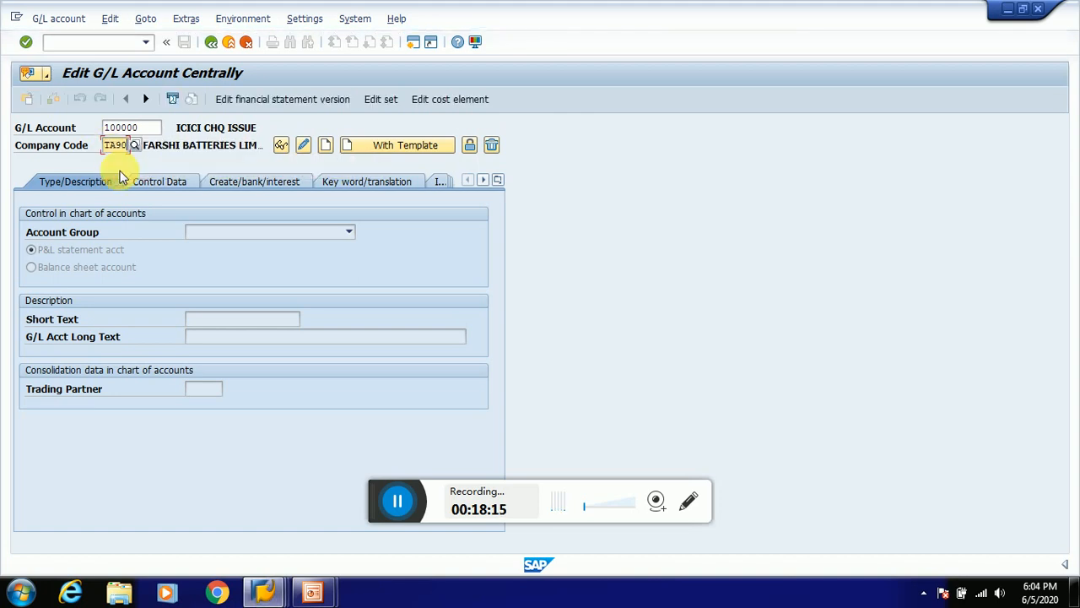
left_click(326, 146)
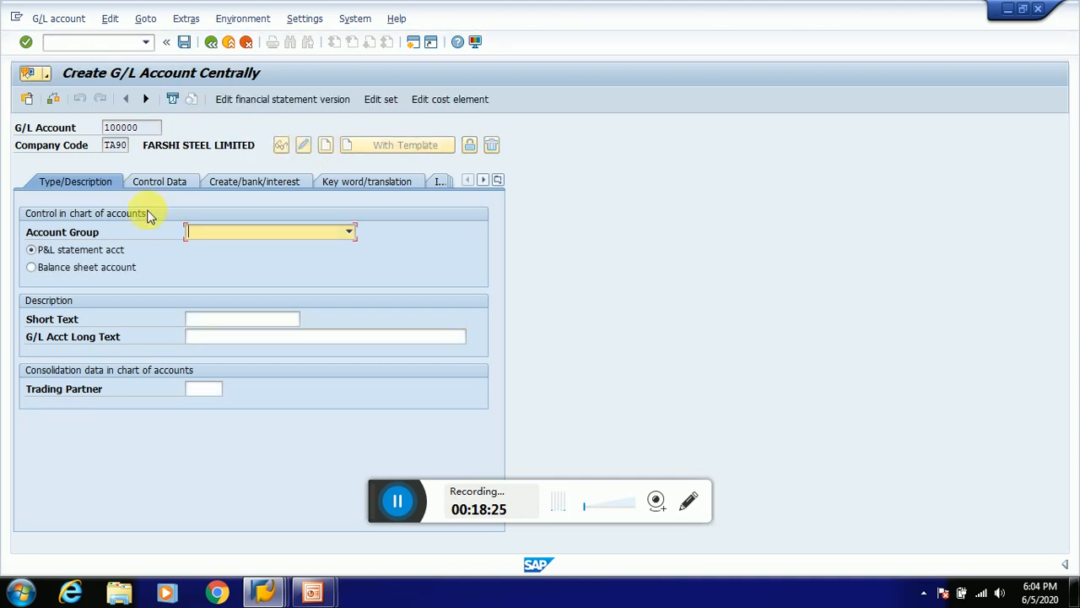
Assign account group LIABILITIES, make it a balance sheet account, and enter SHARE CAPITAL as both short and long text.
left_click(208, 233)
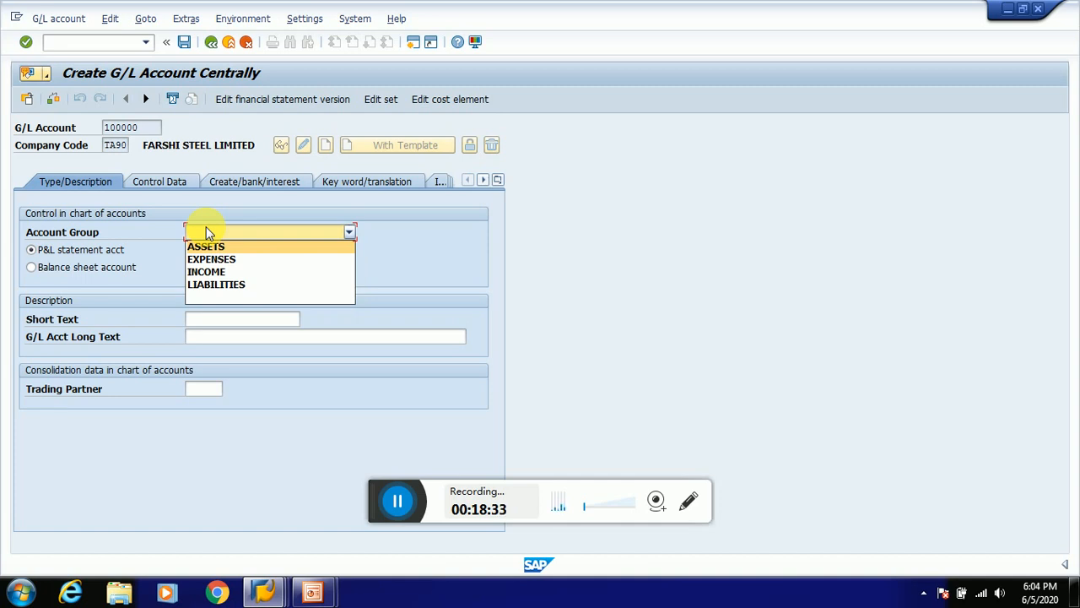
left_click(212, 285)
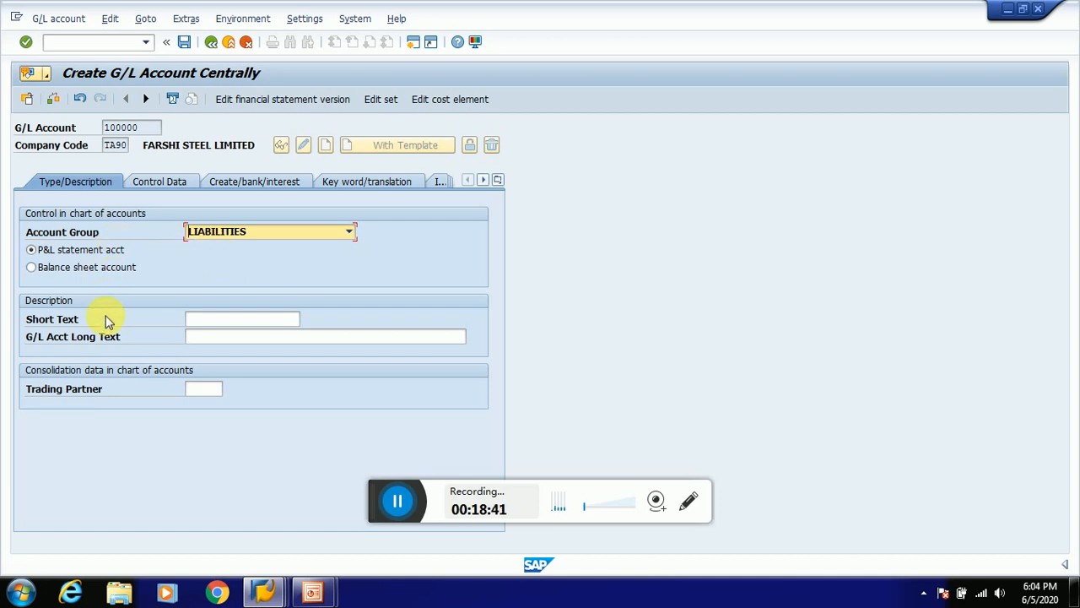
left_click(108, 270)
left_click(201, 320)
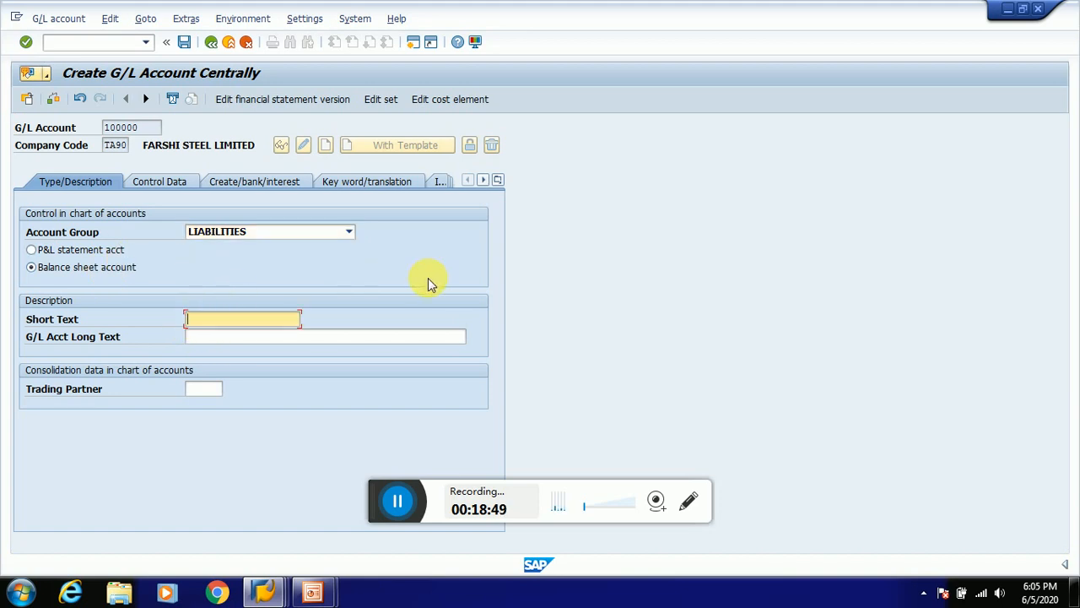
type("SHARE CAPITAL")
key("Tab")
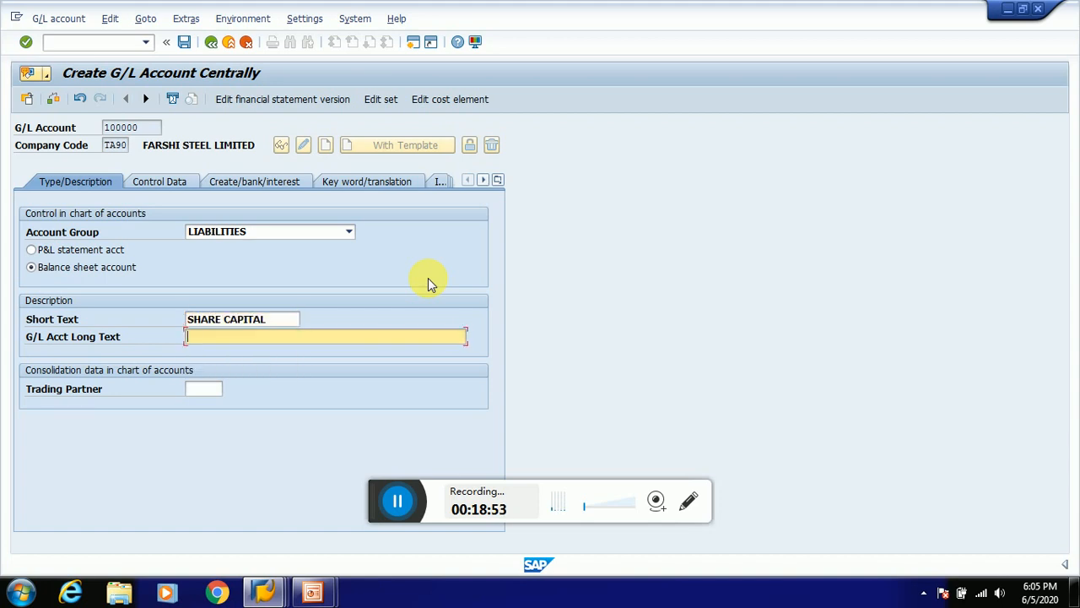
type("SHARE CAPITAL")
key("Return")
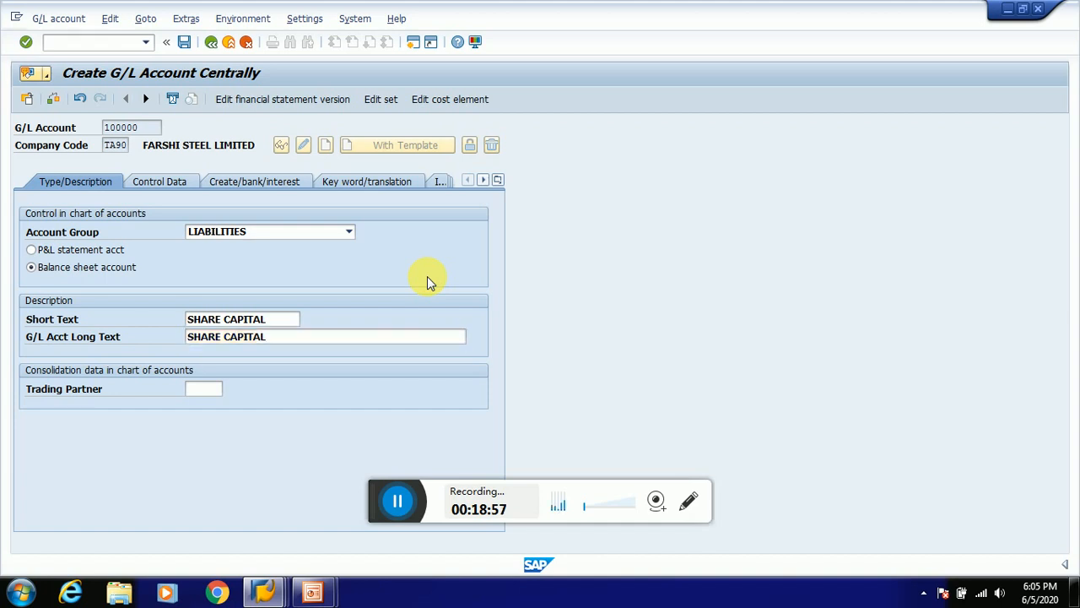
In the share capital account's control data, enable only balances in local currency and line item display, with sort key 001 (Posting date).
left_click(191, 186)
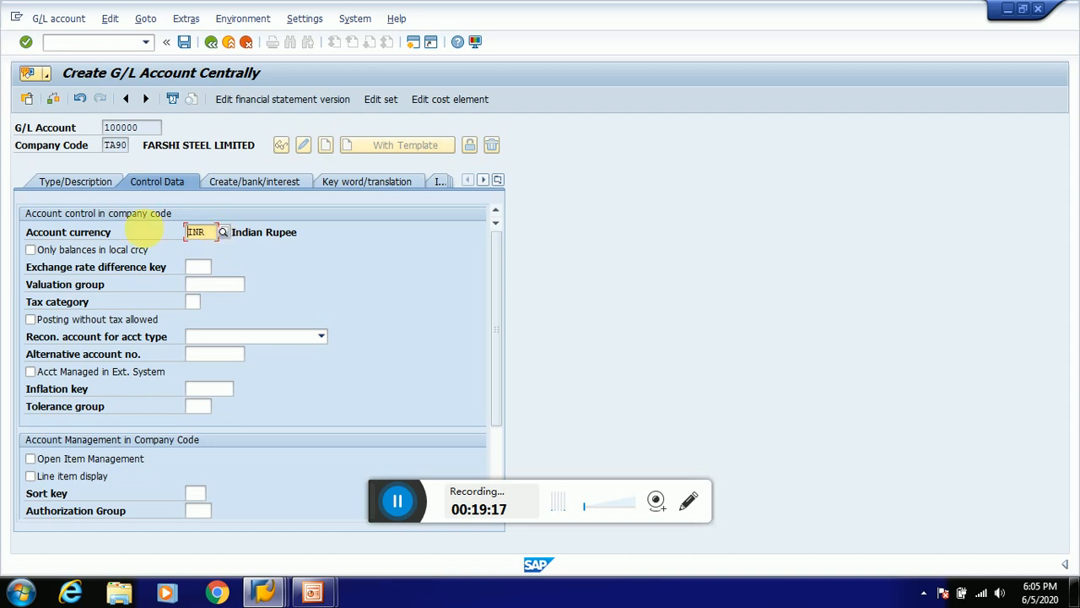
left_click(83, 251)
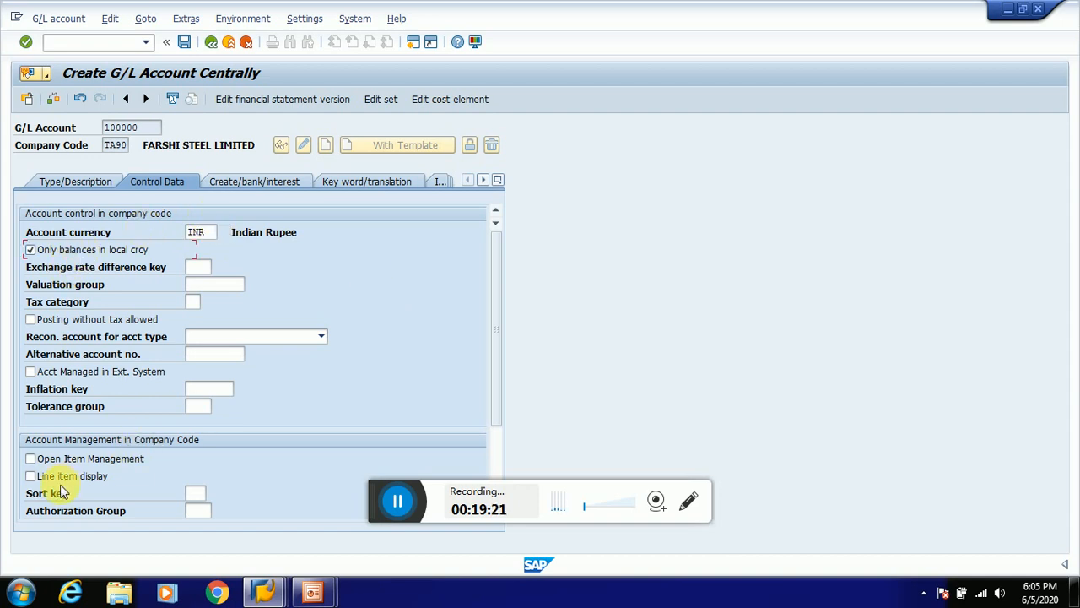
left_click(195, 493)
type("00")
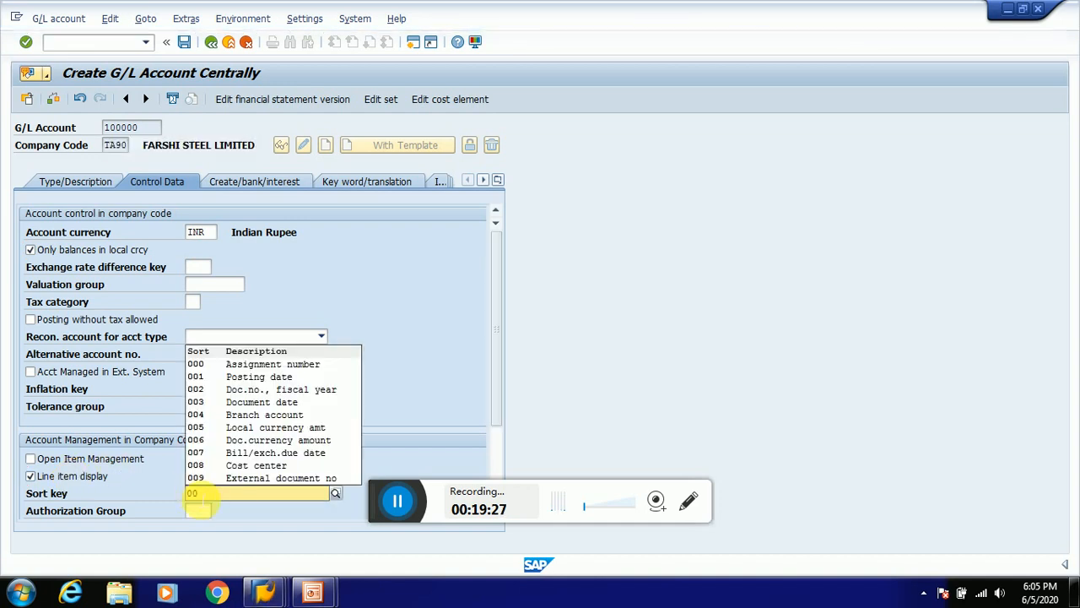
key("Down")
key("Down")
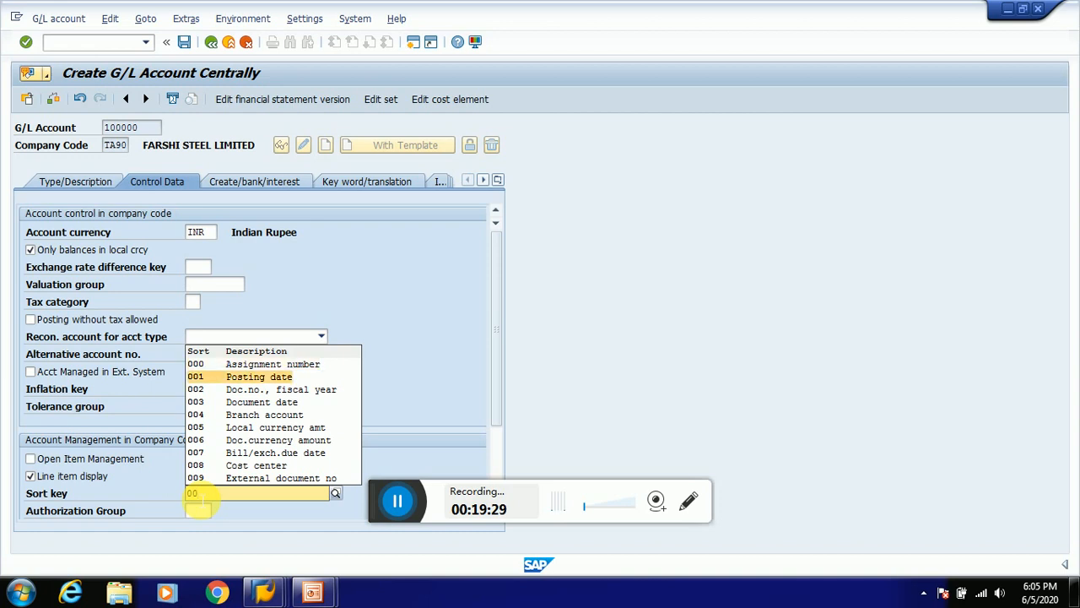
key("Return")
key("Return")
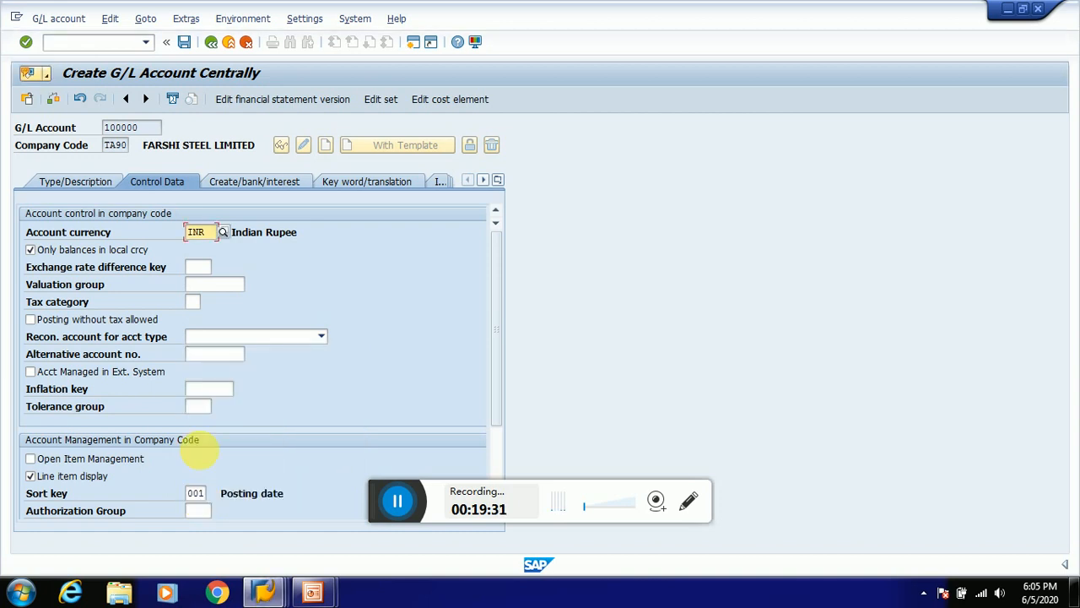
Set the share capital account's field status group to G001 and save the account.
left_click(265, 187)
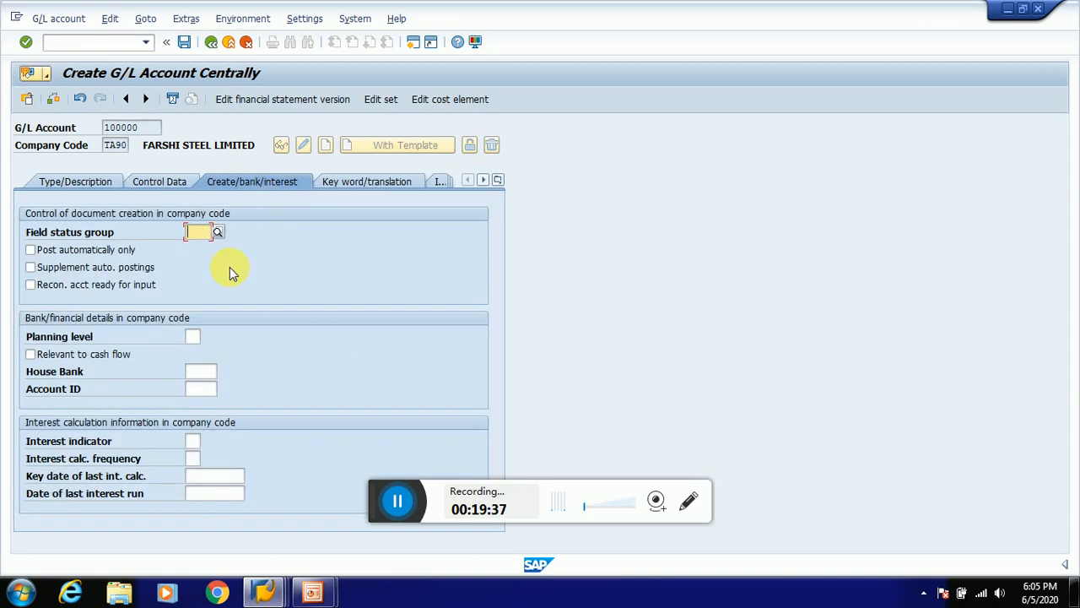
type("G001")
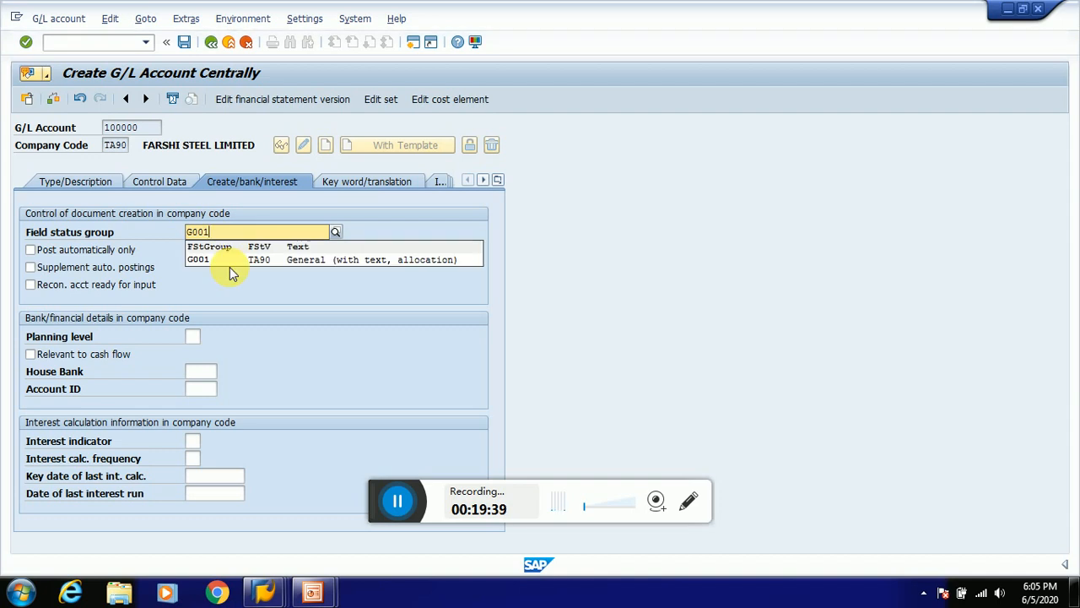
left_click(230, 266)
key("Return")
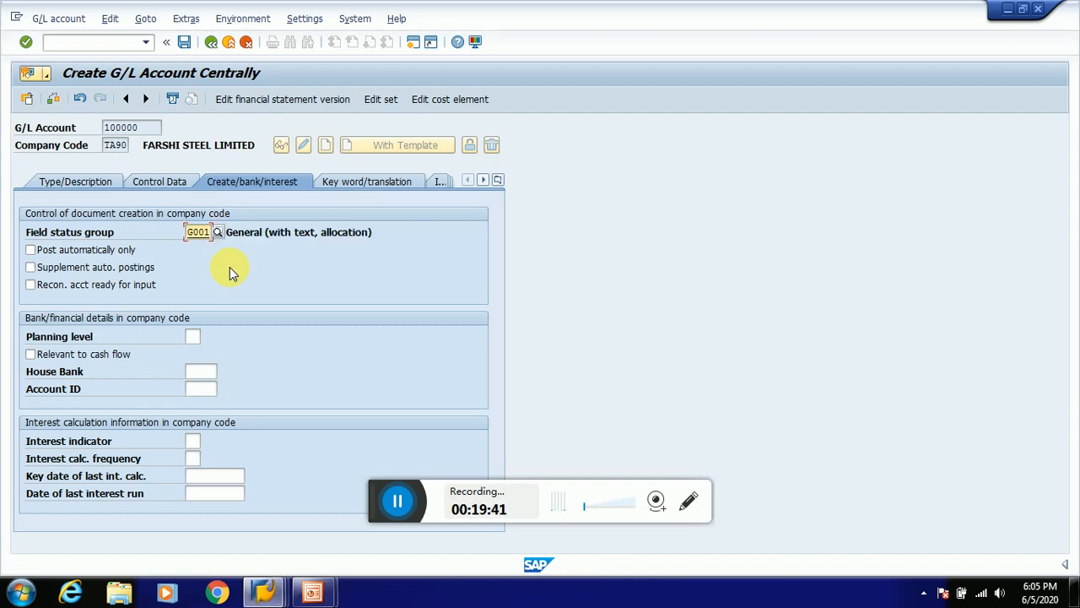
left_click(185, 42)
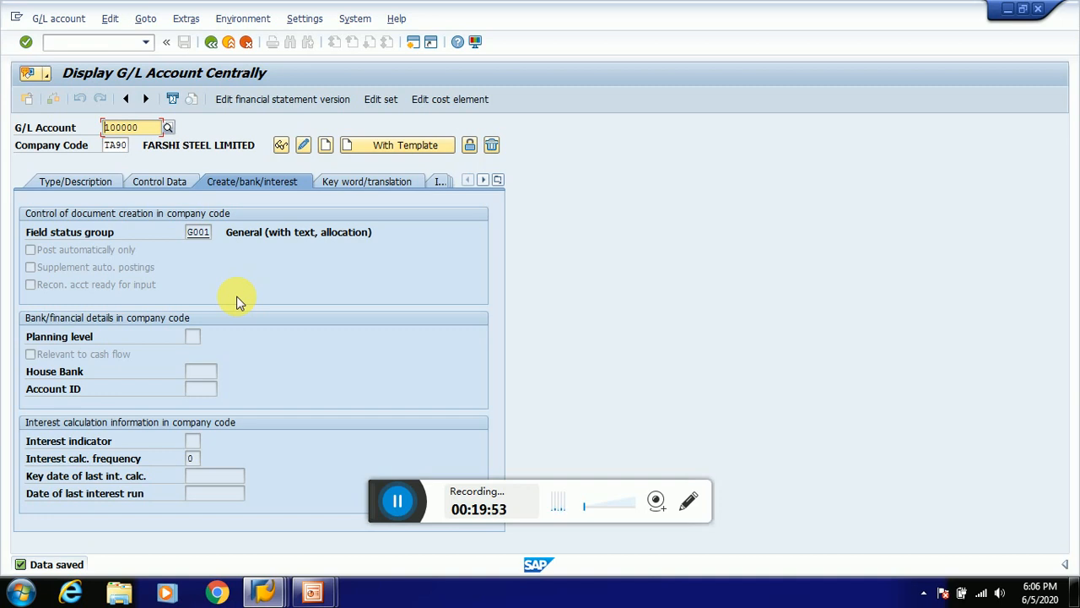
Start creating G/L account 200000 in company code TA90.
type("2")
key("Delete")
key("Return")
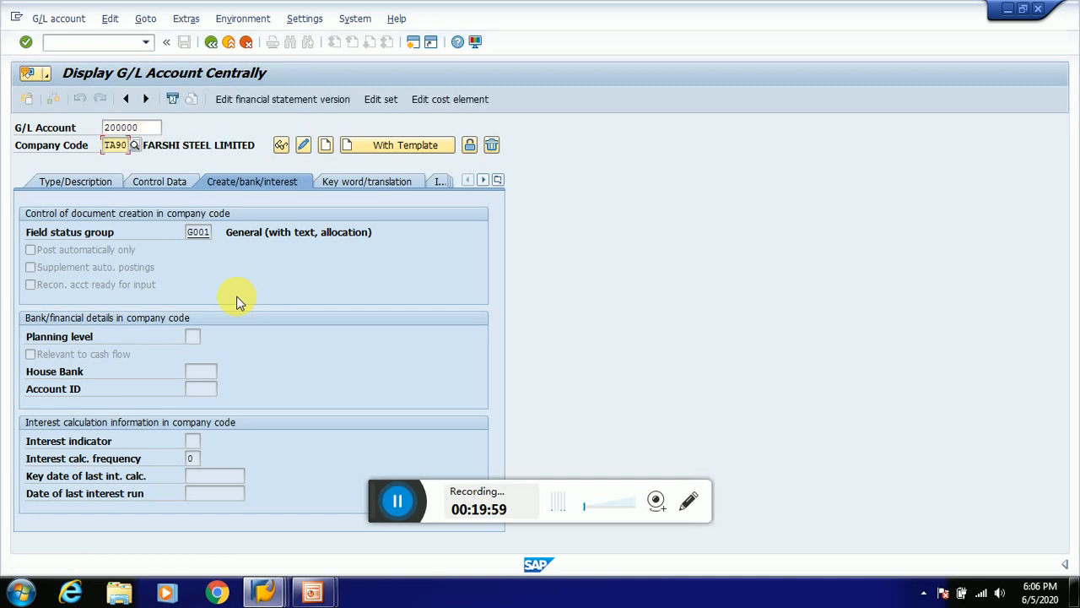
left_click(146, 126)
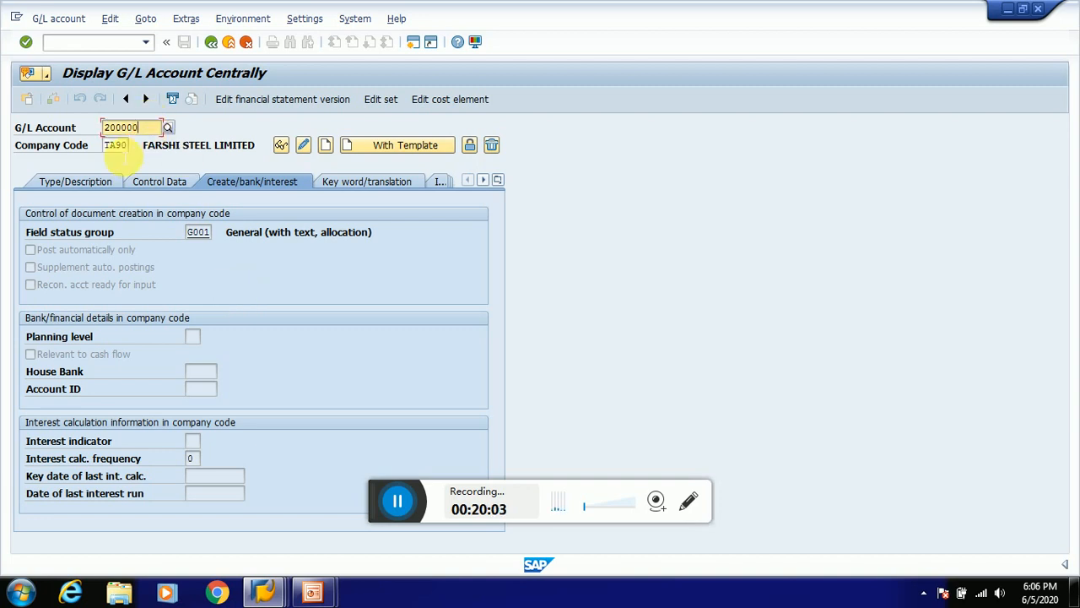
key("Return")
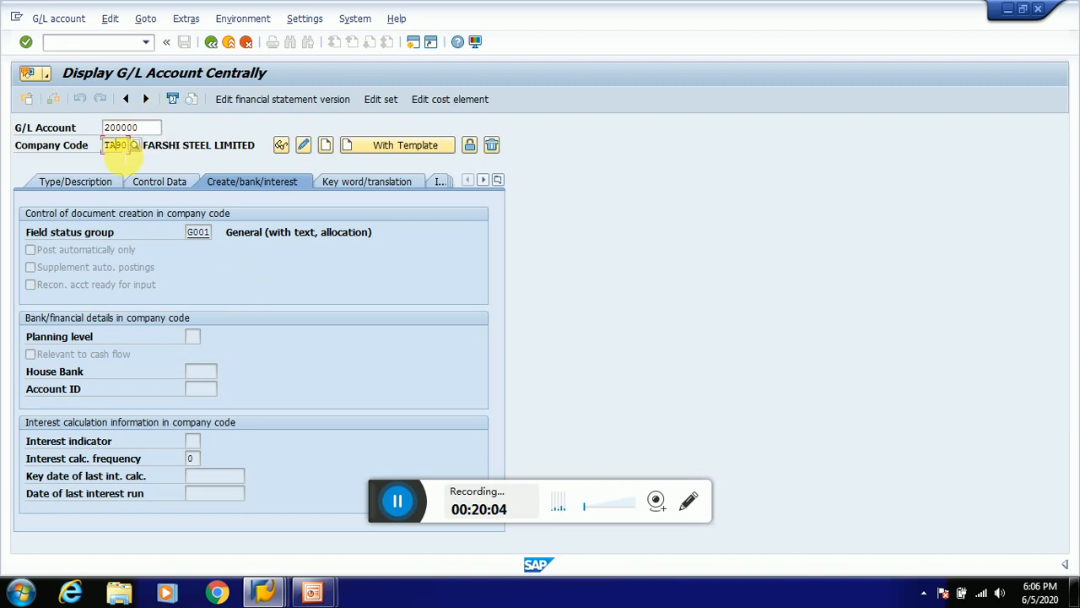
left_click(325, 146)
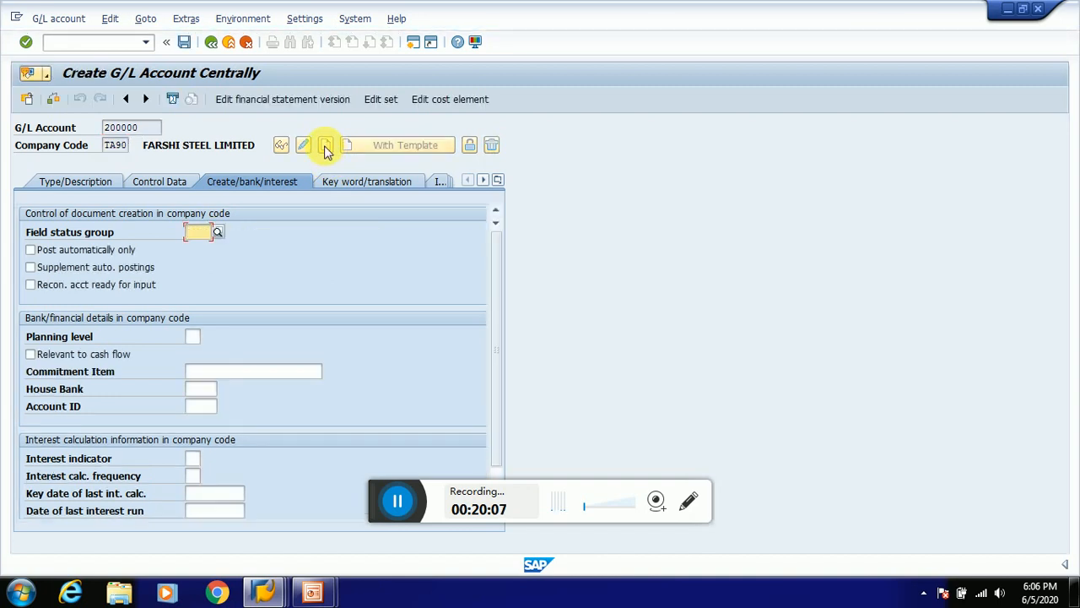
Assign account group ASSETS, make it a balance sheet account, and enter CASH ACCOUNT as both short and long text.
left_click(102, 182)
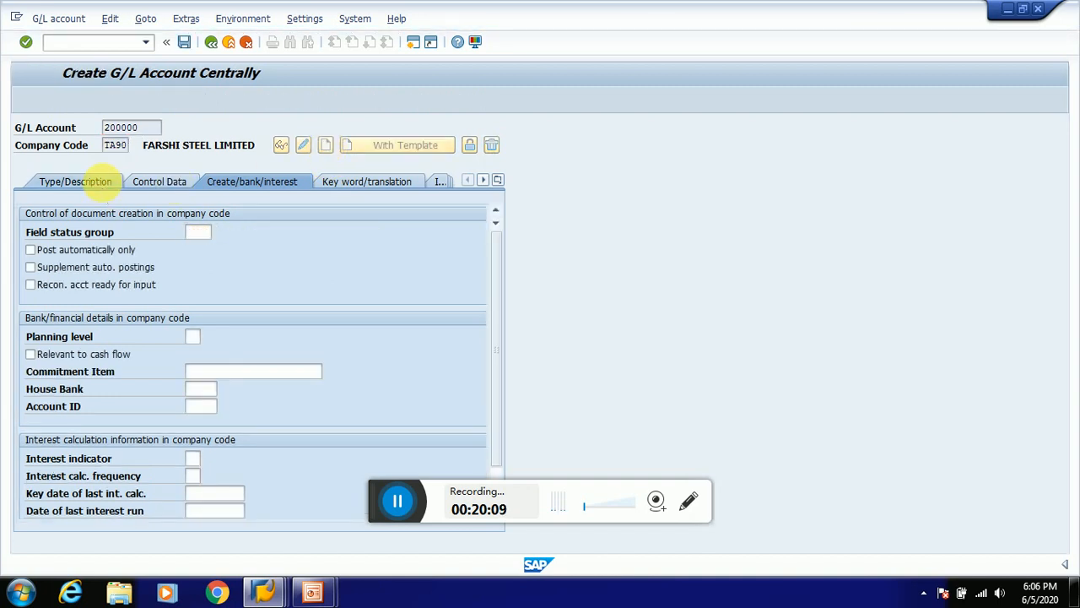
left_click(206, 232)
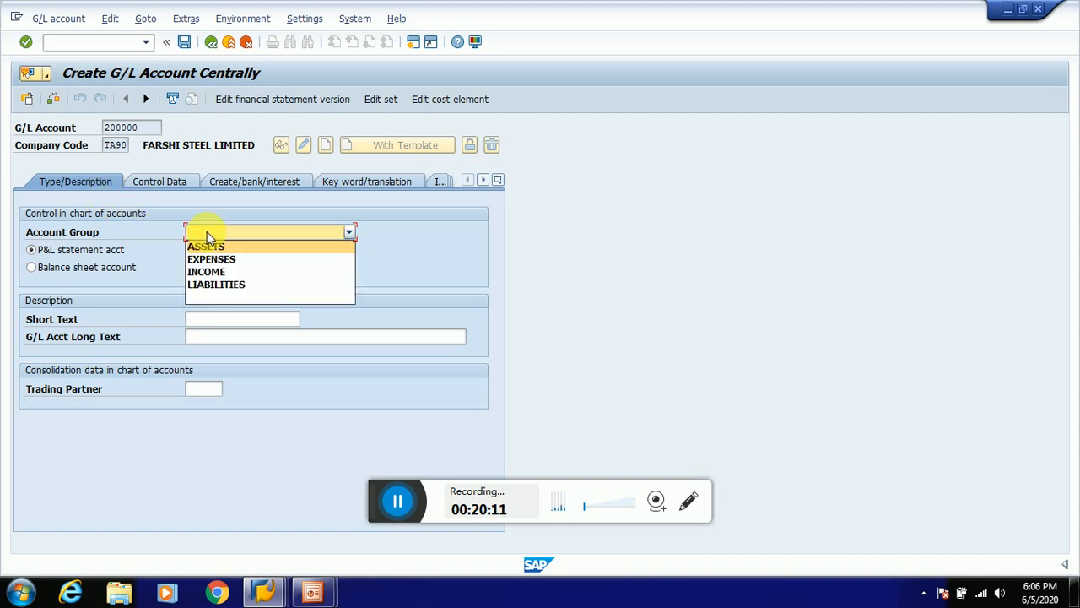
left_click(206, 246)
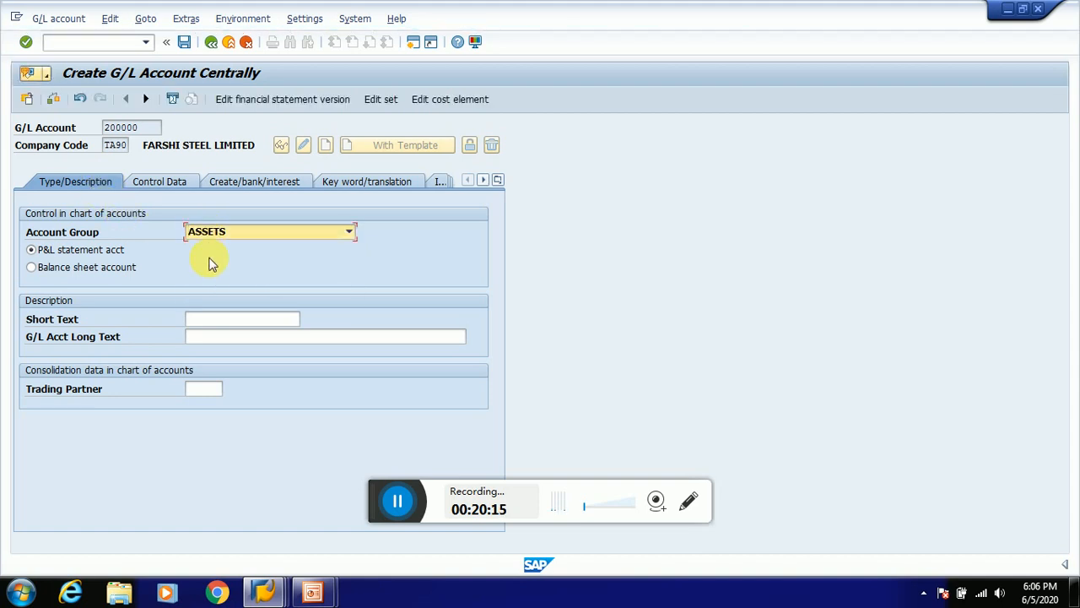
left_click(107, 268)
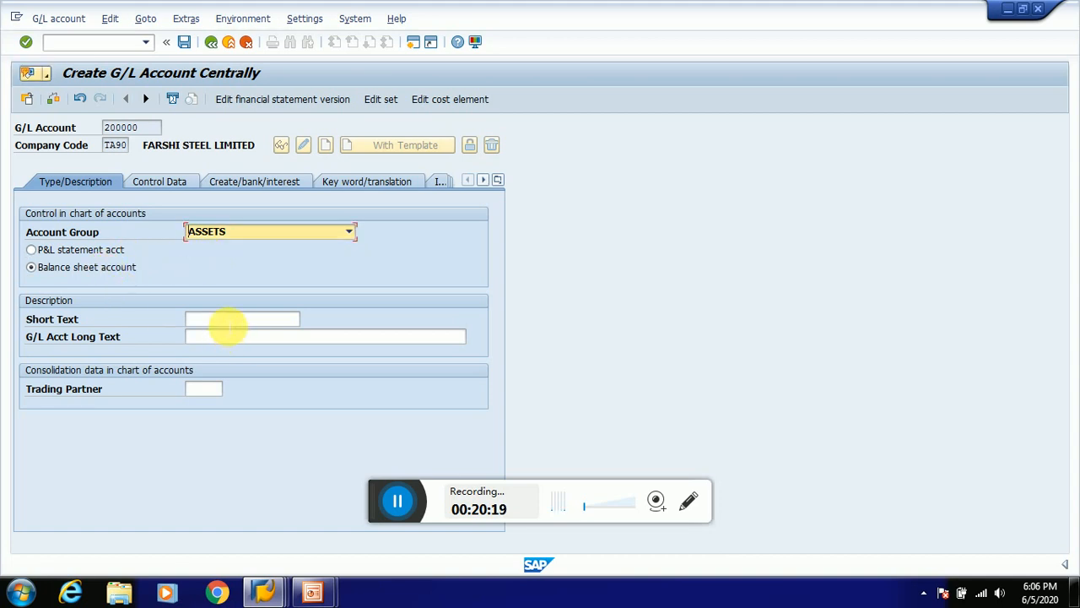
left_click(228, 321)
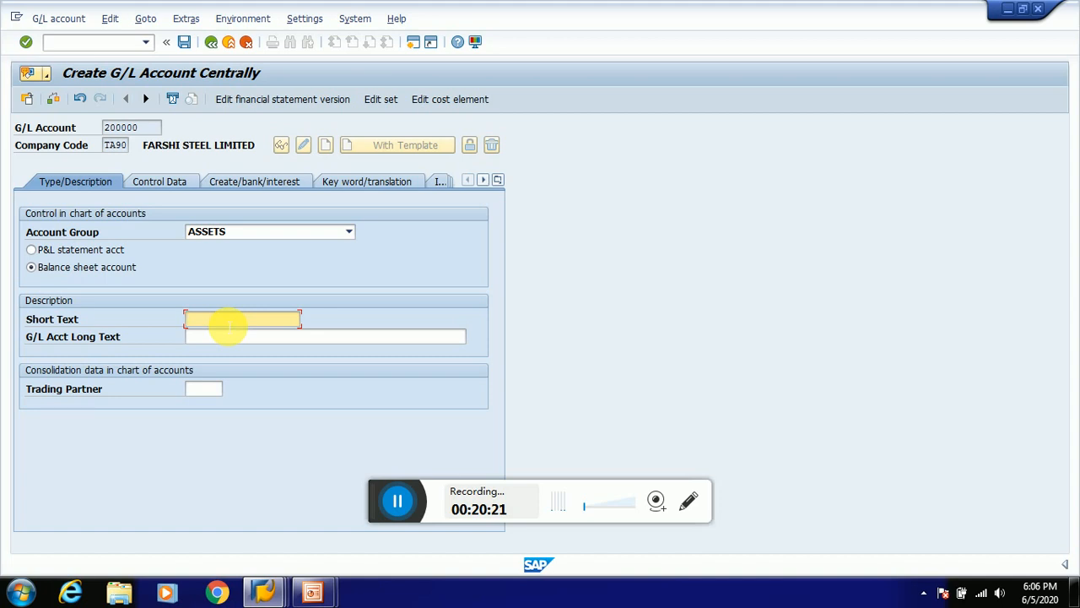
type("CASH")
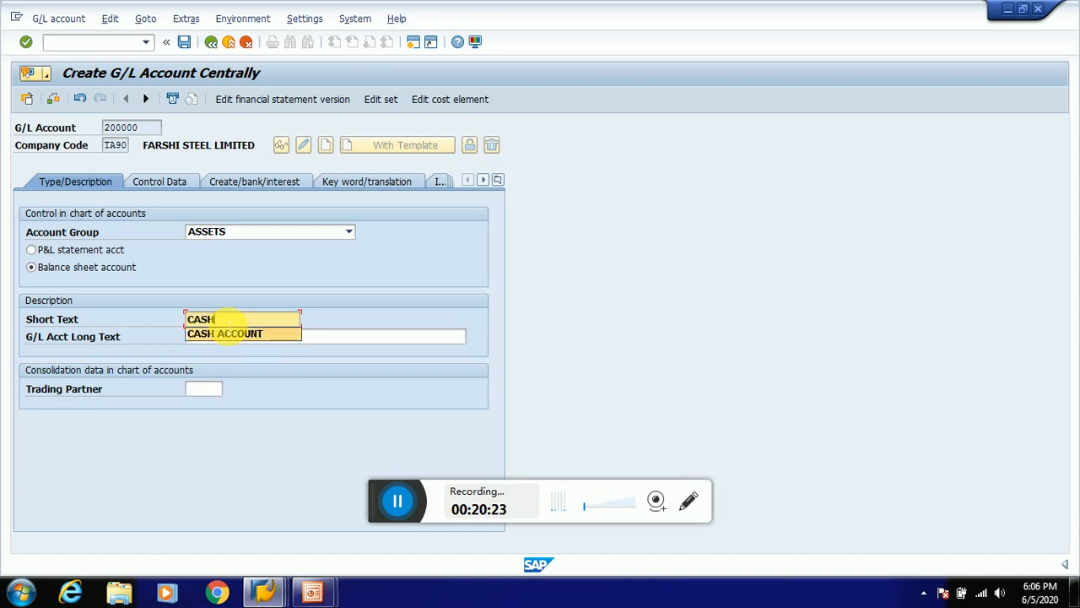
left_click(228, 333)
type("CASH ACCOUNT")
key("Return")
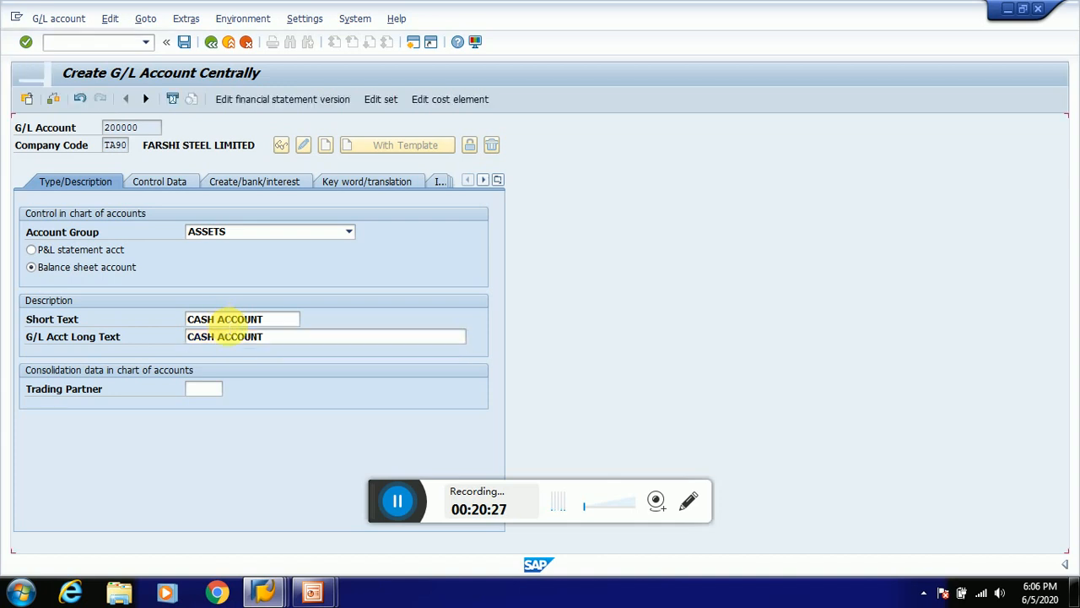
In the cash account's control data, enable only balances in local currency and line item display, with sort key 001 (Posting date).
left_click(177, 182)
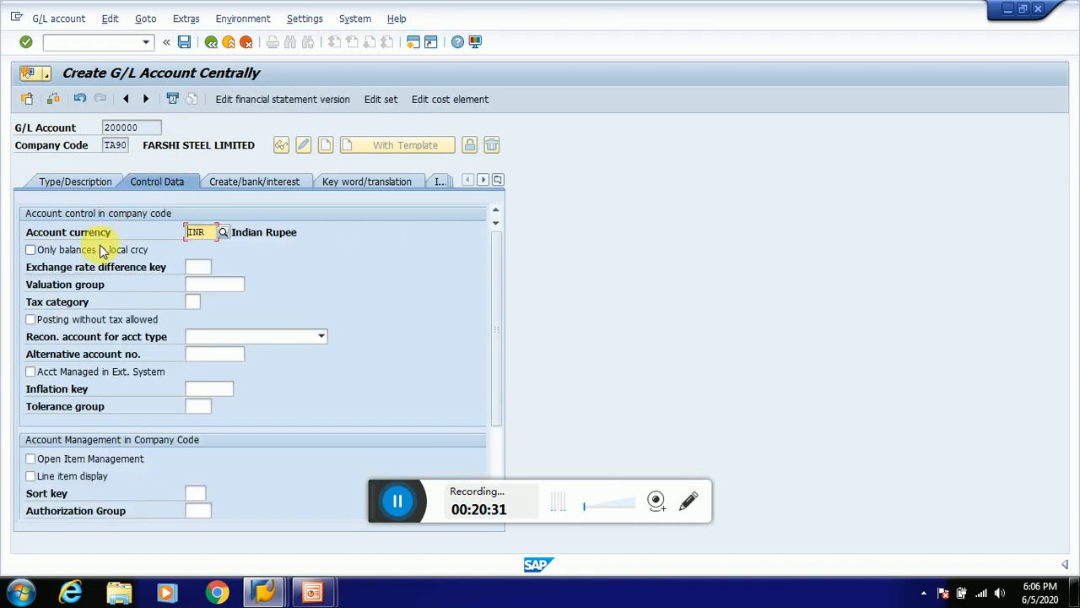
left_click(91, 247)
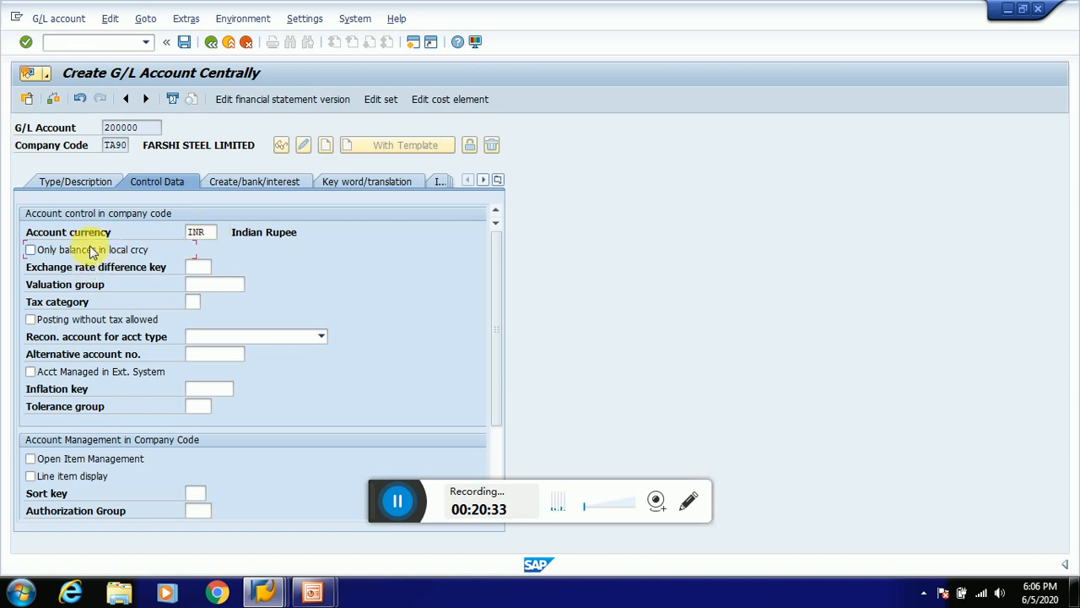
left_click(91, 476)
left_click(195, 492)
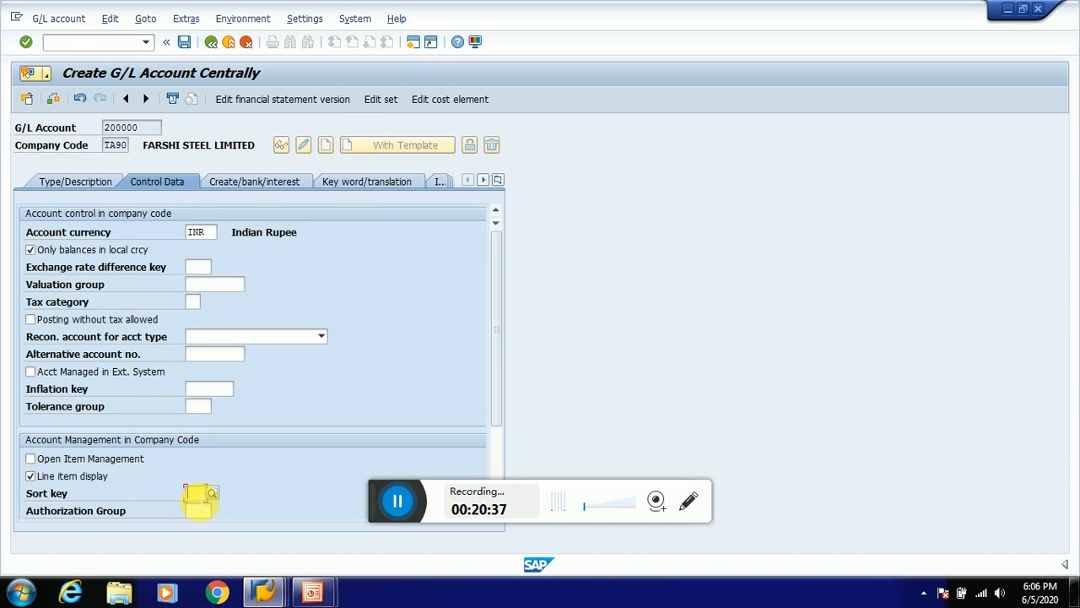
left_click(195, 507)
key("Return")
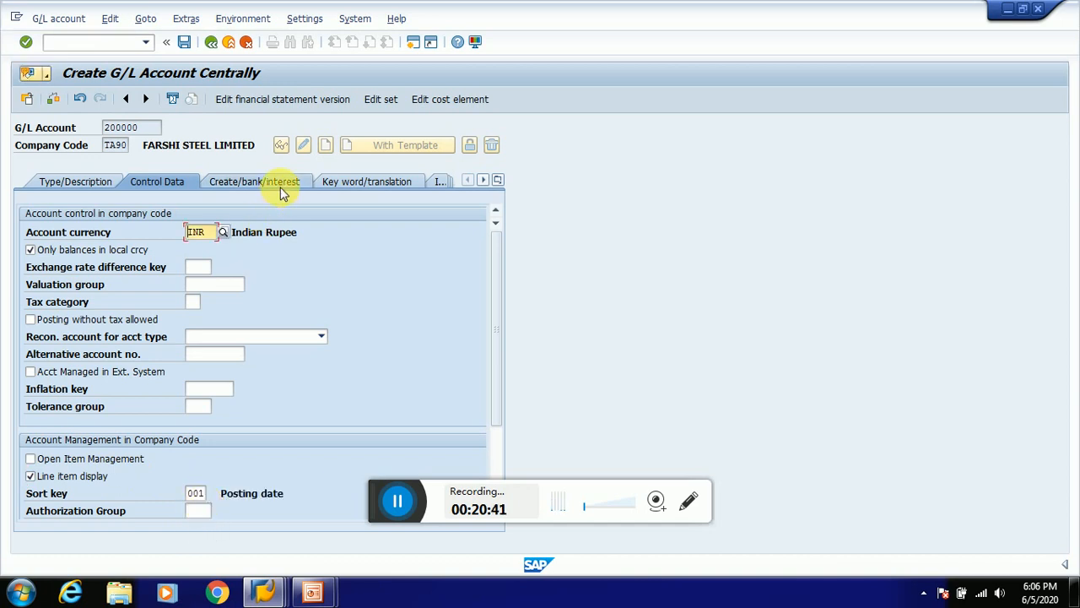
Set the cash account's field status group to G005, Bank accounts (obligatory value date), and save the account.
left_click(283, 188)
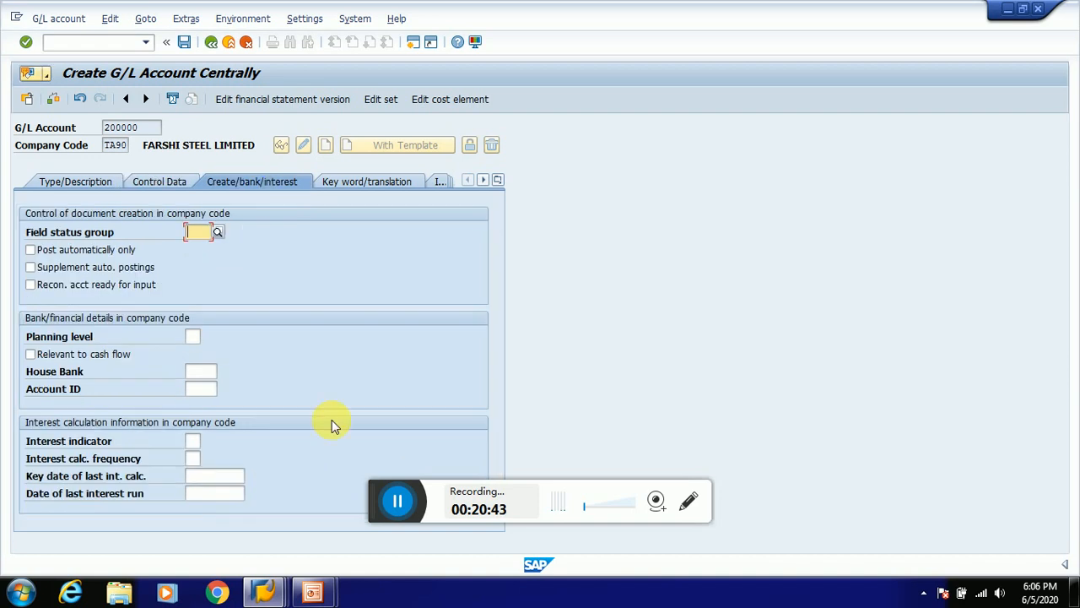
type("G001")
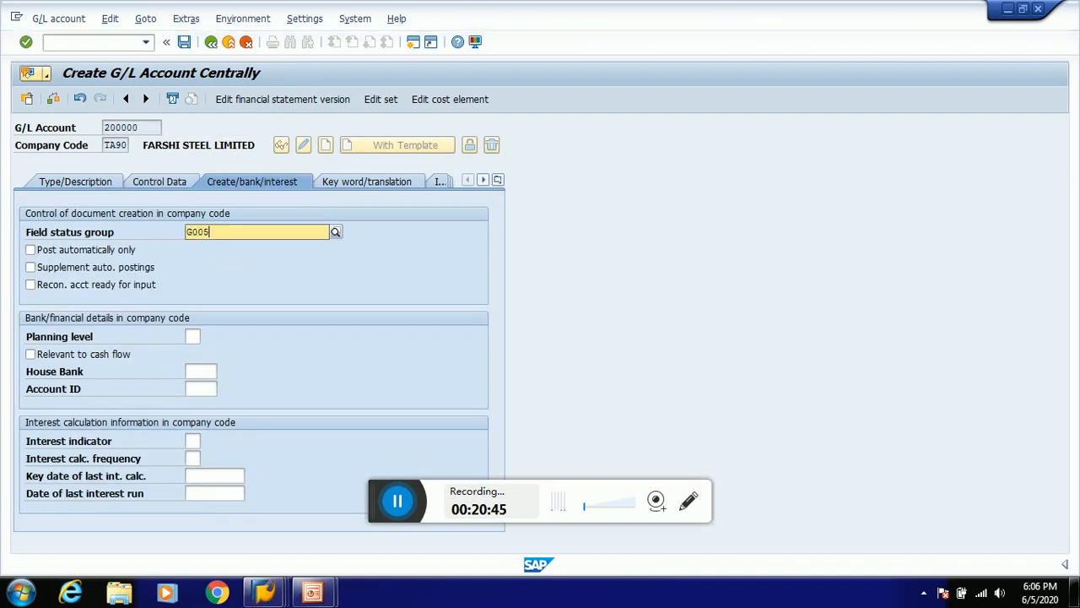
key("Return")
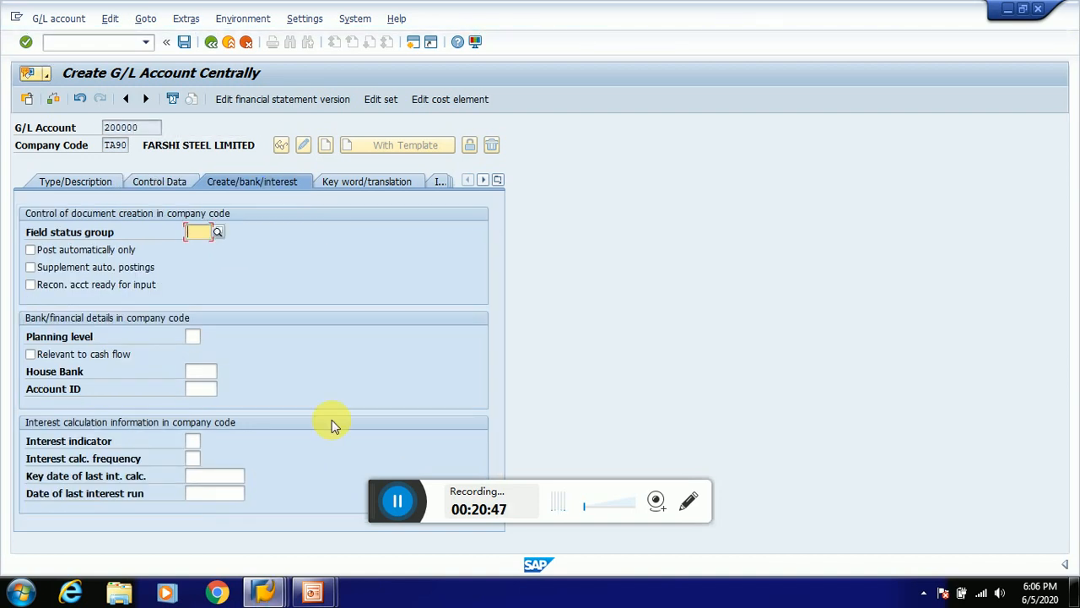
type("G005")
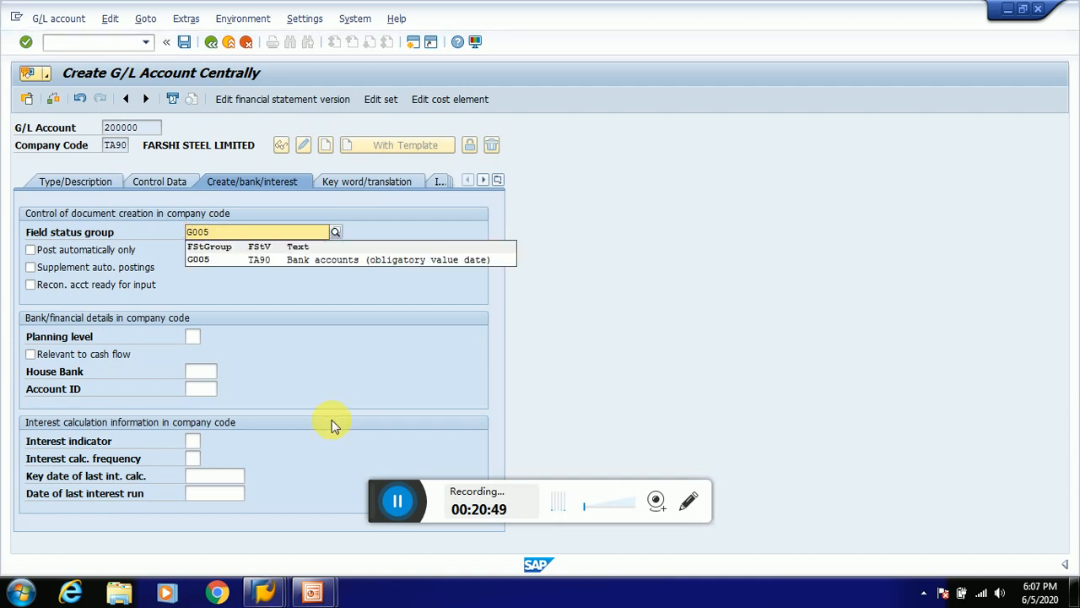
key("Down")
key("Return")
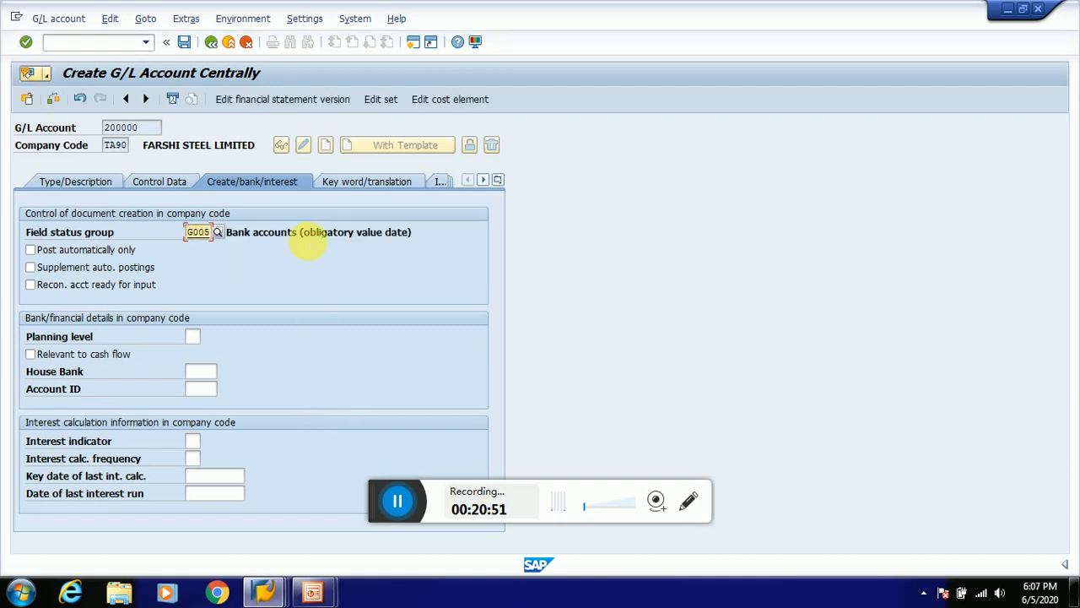
left_click(182, 44)
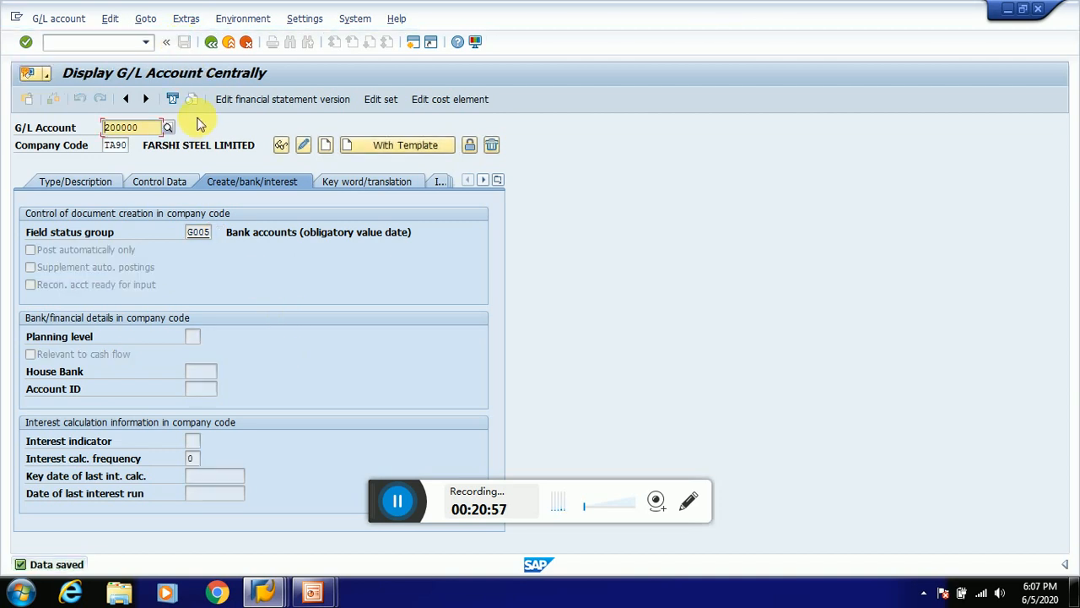
Look up the G/L accounts existing in chart of accounts TA90 and close the list without choosing one.
left_click(168, 127)
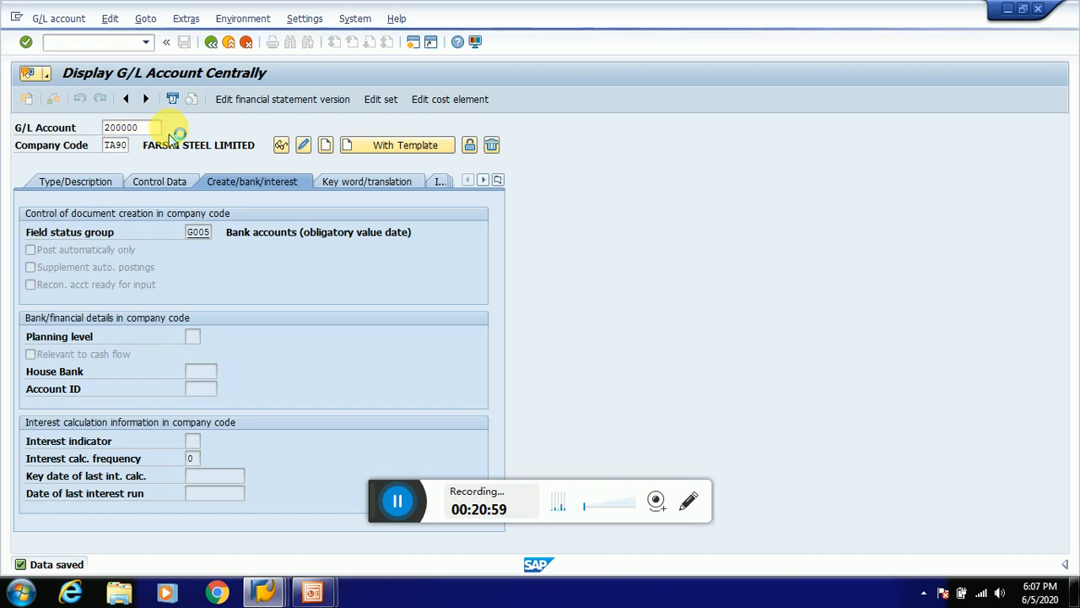
key("Return")
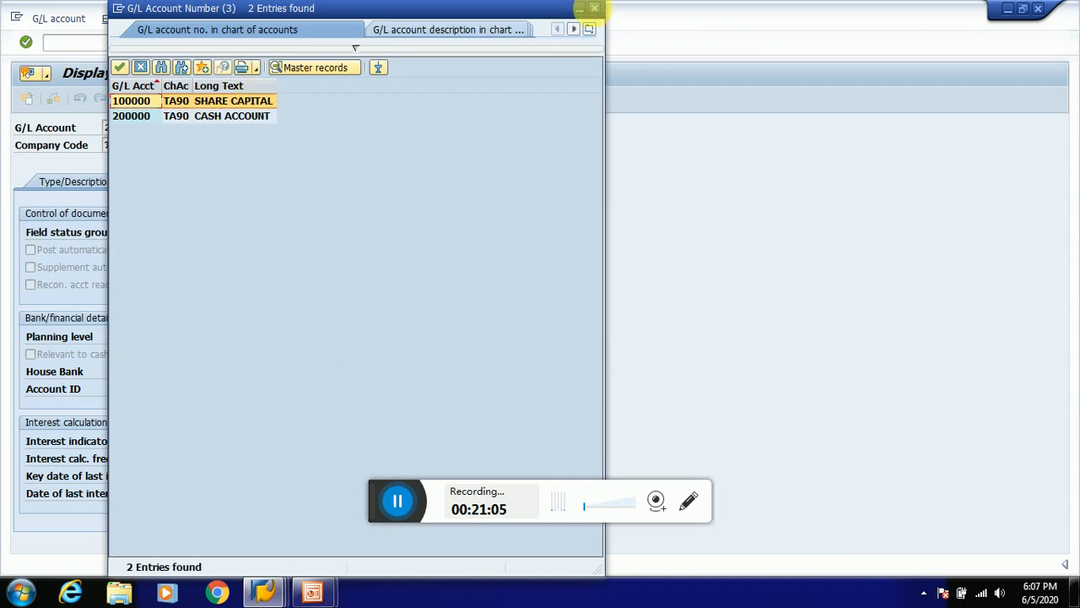
left_click(594, 8)
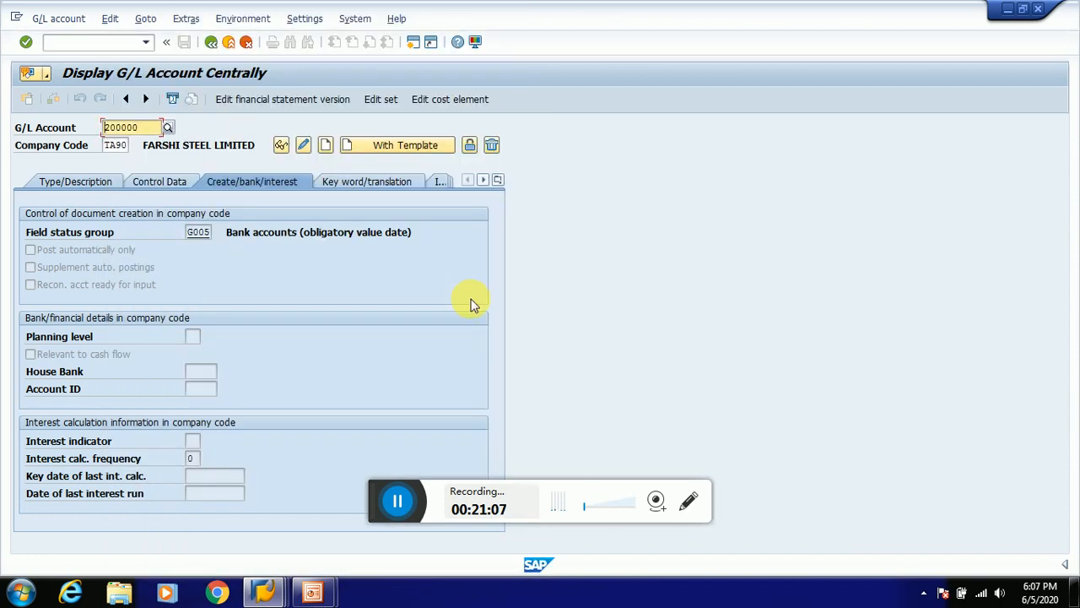